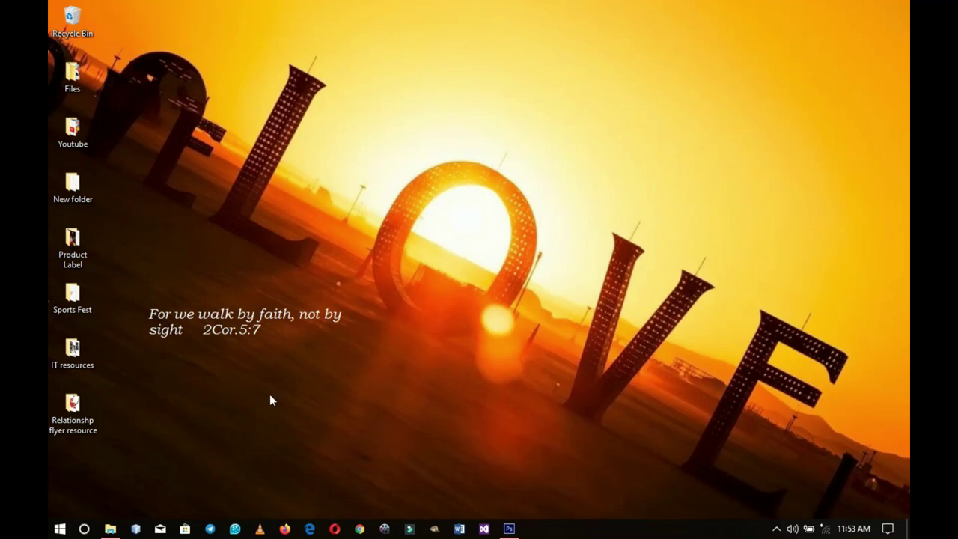
Check the flyer resource images, then in Photoshop create a 4 × 4 inch RGB document at 300 pixels/inch with a white background
left_click(113, 529)
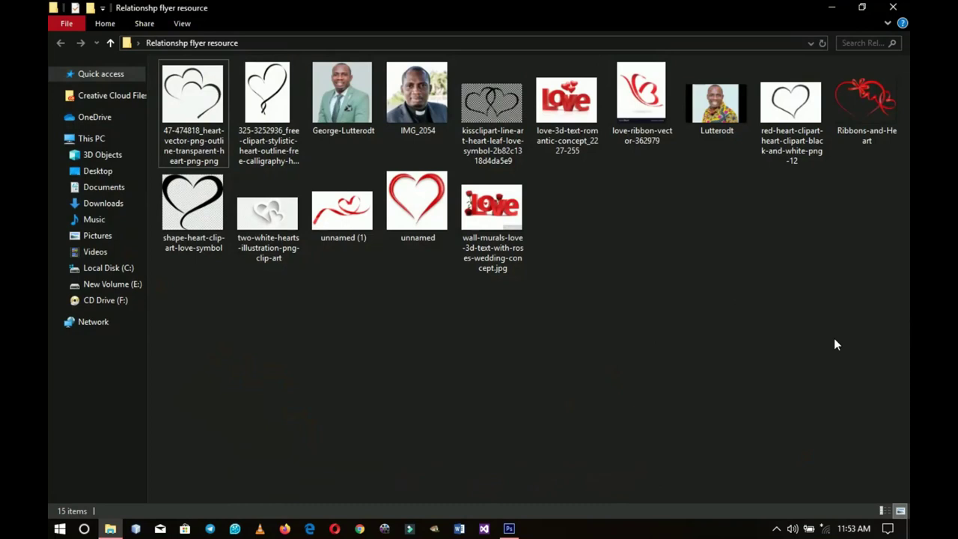
key("alt+Tab")
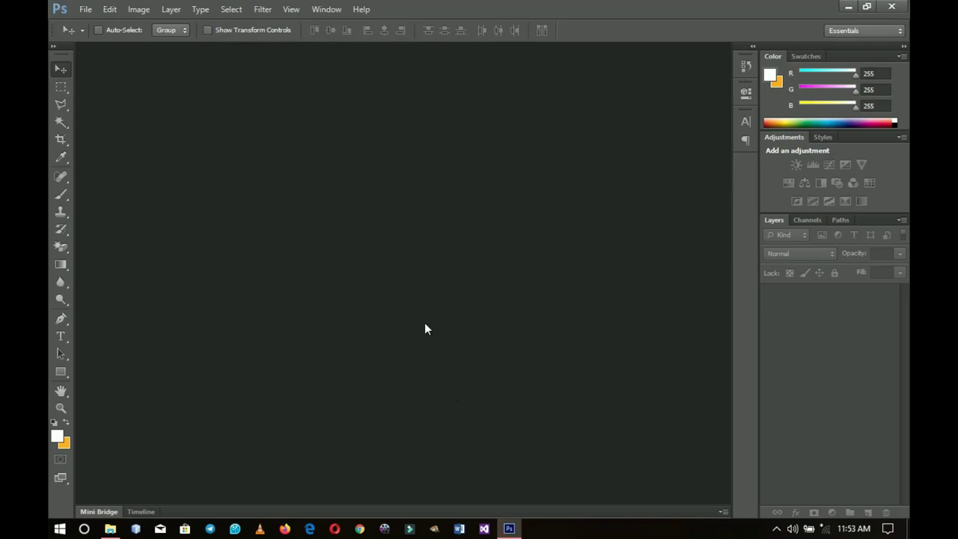
left_click(84, 9)
left_click(128, 24)
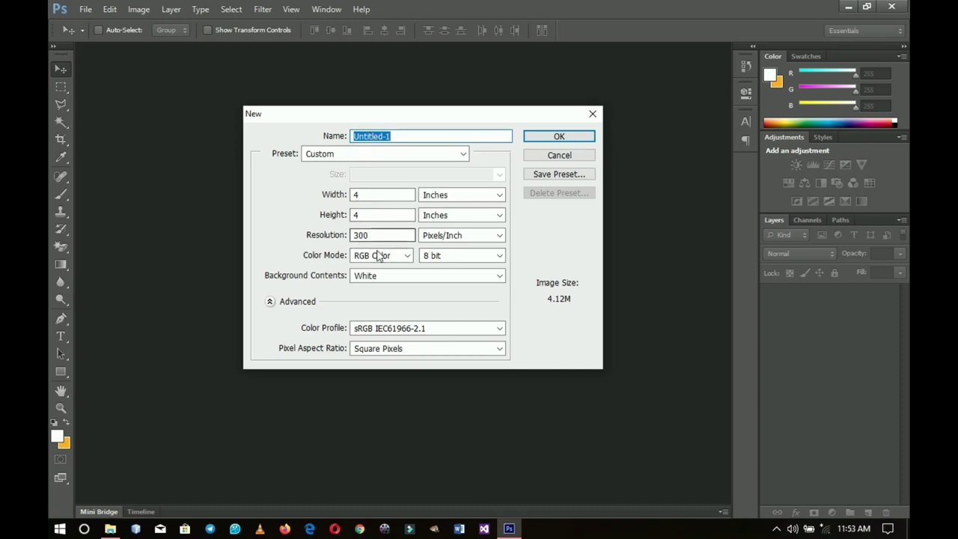
left_click(559, 138)
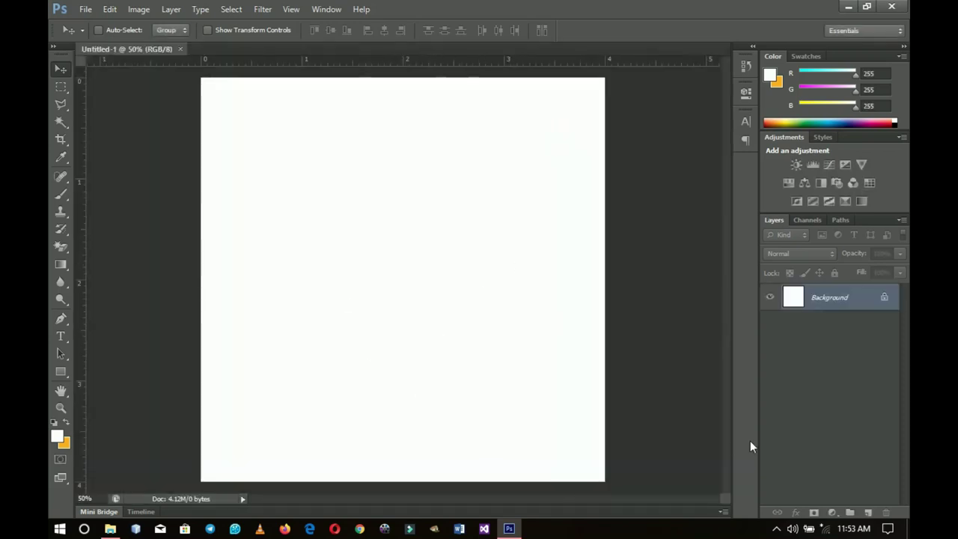
Add a gradient fill layer above the background using the custom dark red to bright red preset
left_click(833, 512)
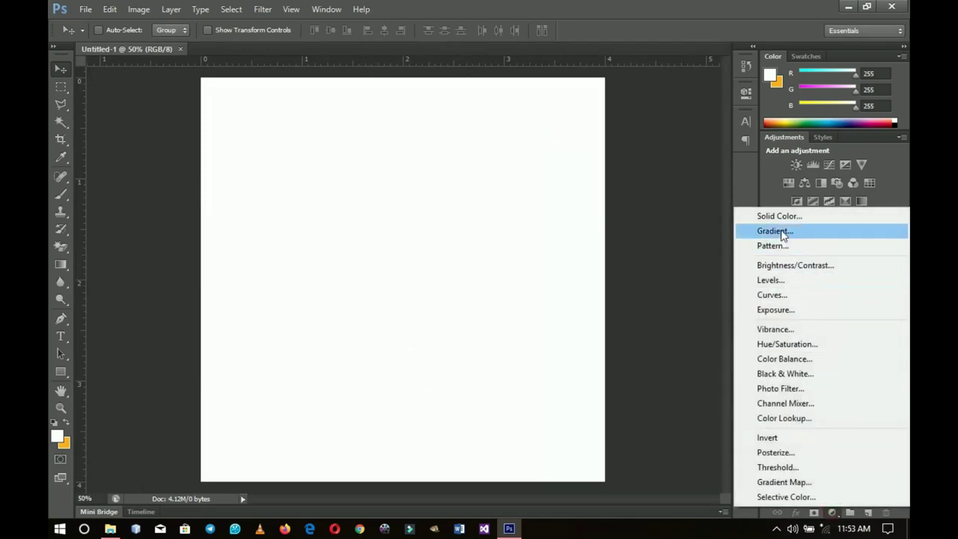
left_click(784, 235)
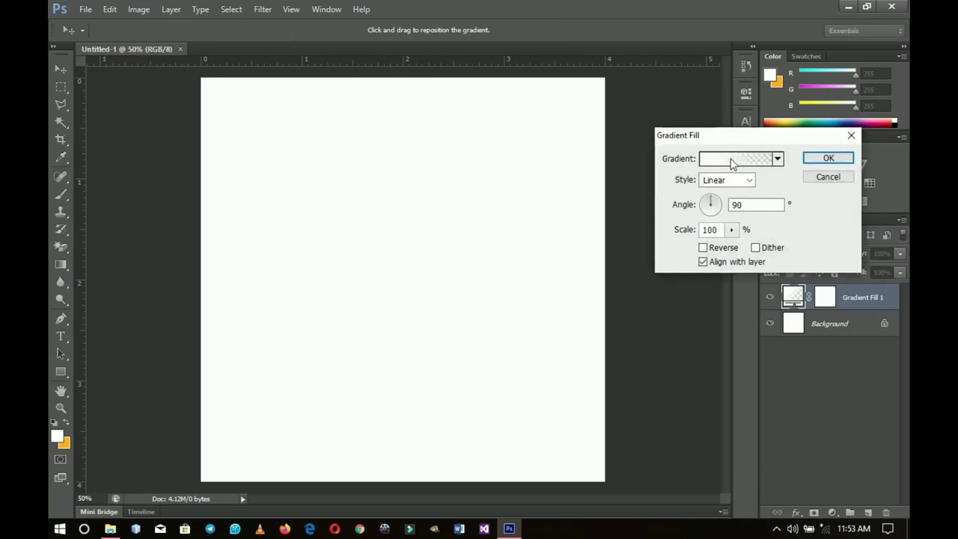
left_click(732, 163)
scroll(801, 268, "down", 3)
scroll(830, 264, "down", 3)
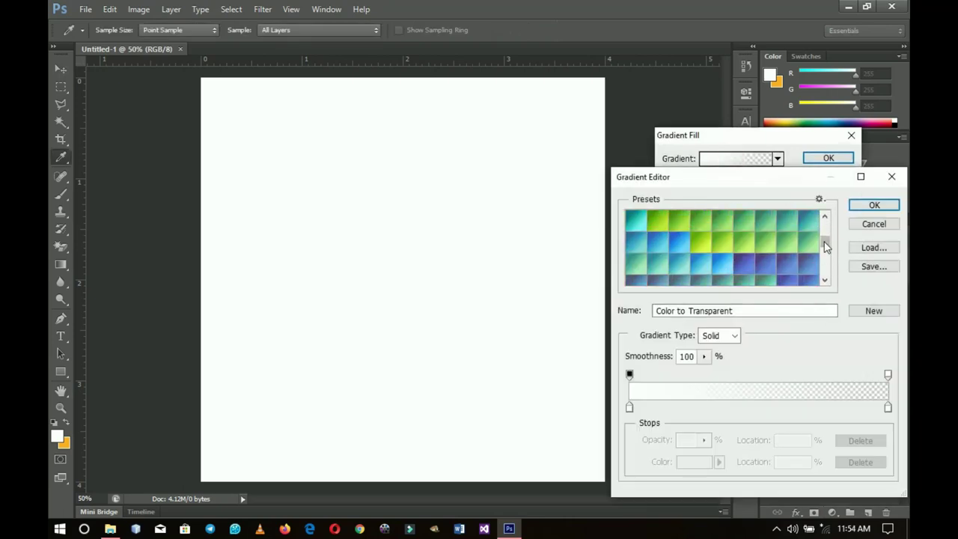
left_click_drag(826, 247, 826, 273)
left_click(765, 275)
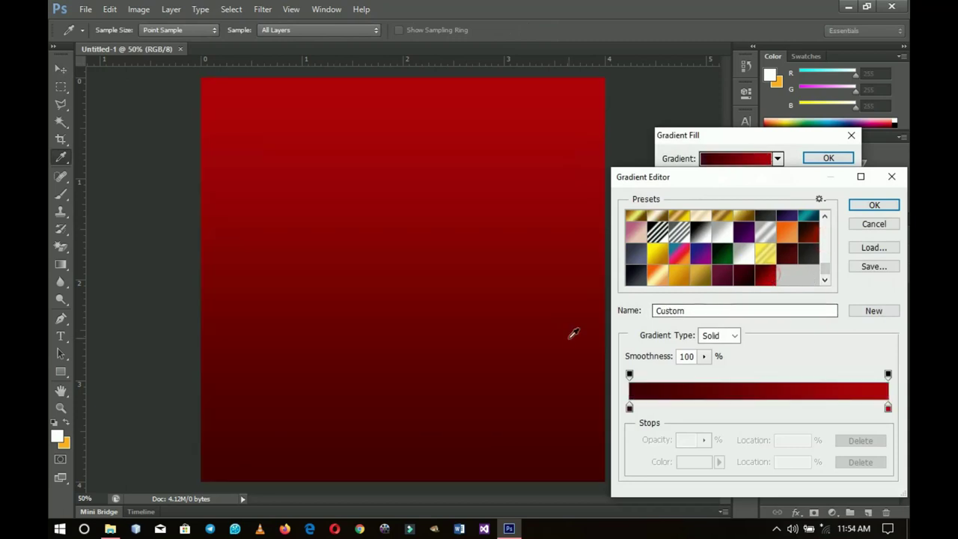
left_click(873, 205)
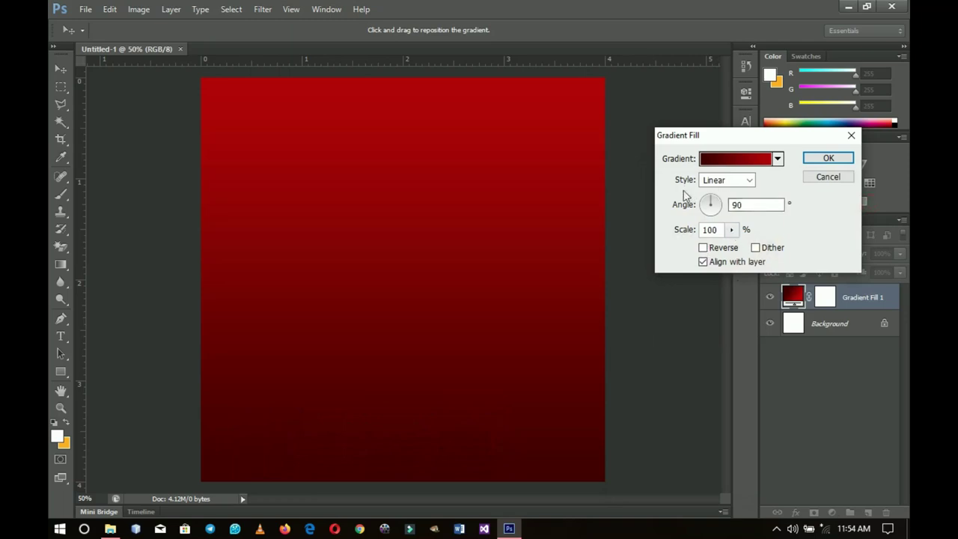
Set the gradient fill's style to Radial and reverse it so the bright red sits at the centre
left_click(743, 181)
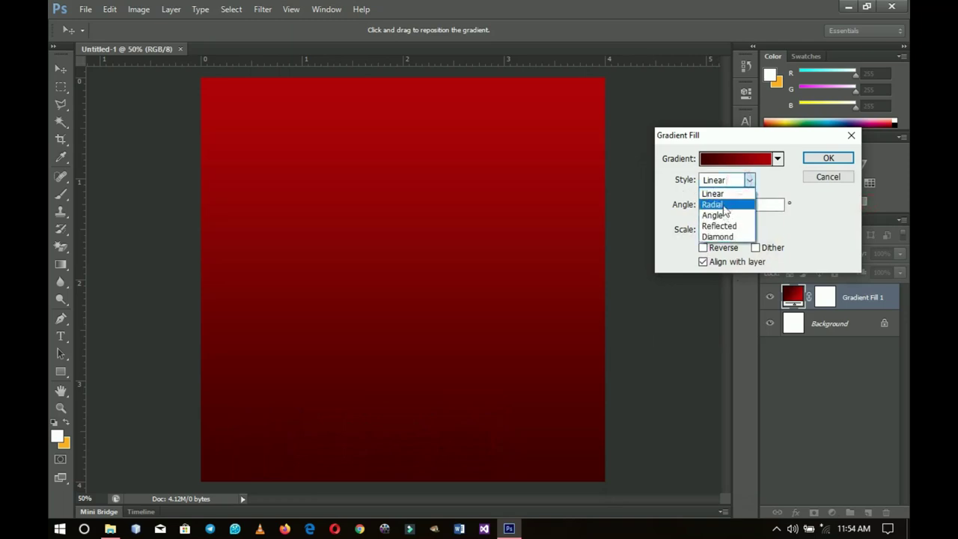
left_click(715, 204)
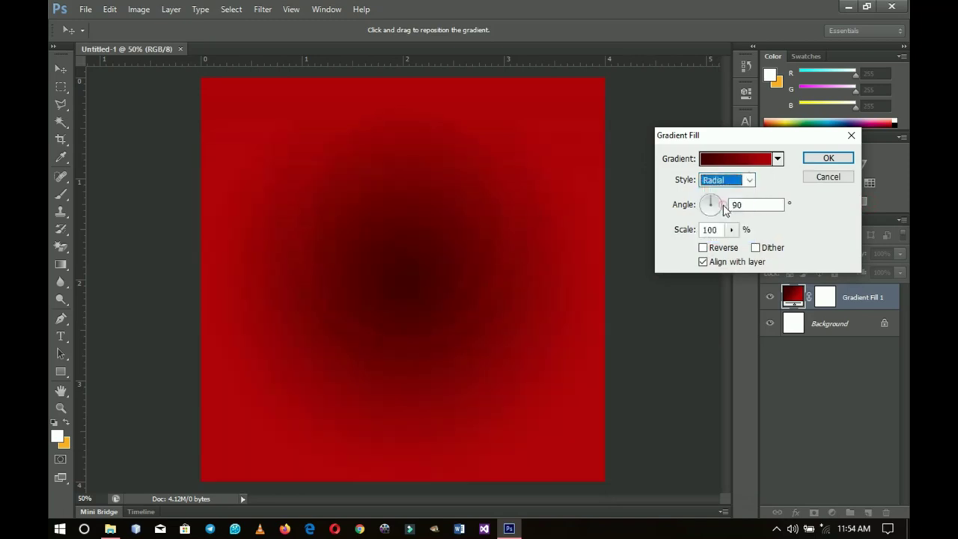
left_click(704, 248)
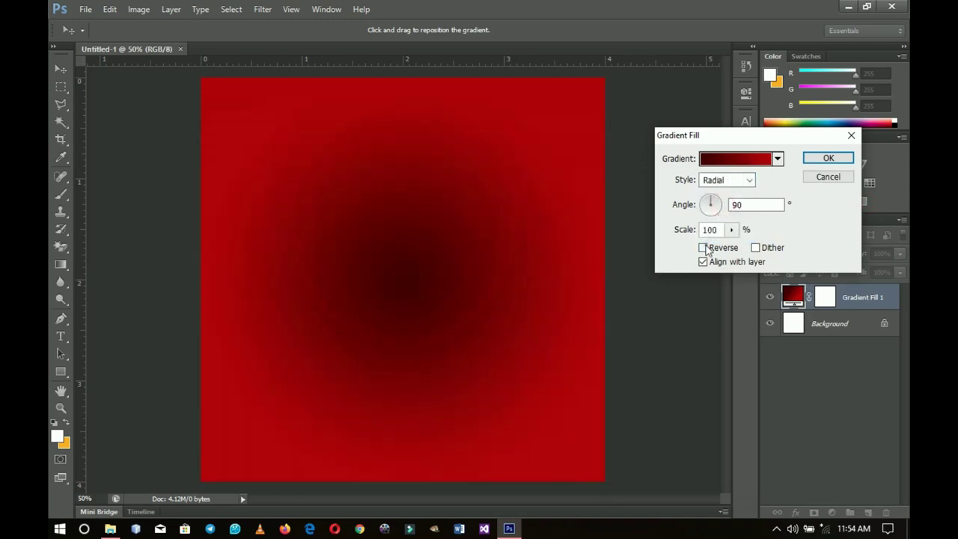
key("Return")
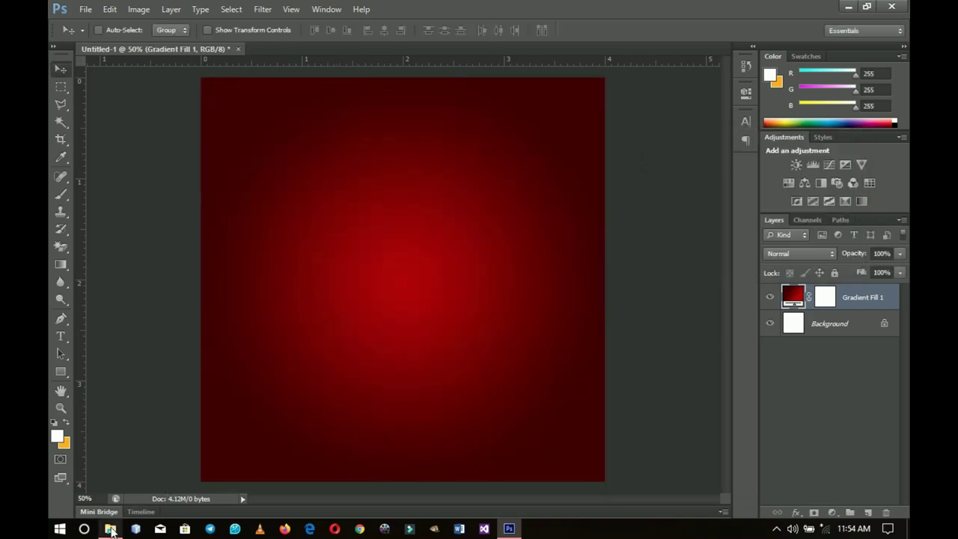
Place the Ribbons-and-Heart image in the document, scaled to about 33%, overlapping the canvas's upper-right corner
left_click(110, 528)
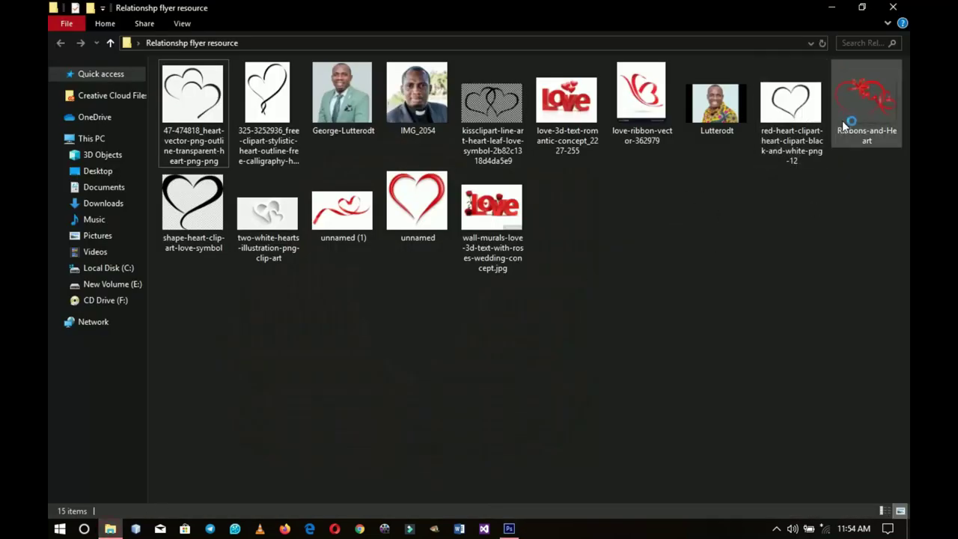
left_click_drag(856, 104, 543, 244)
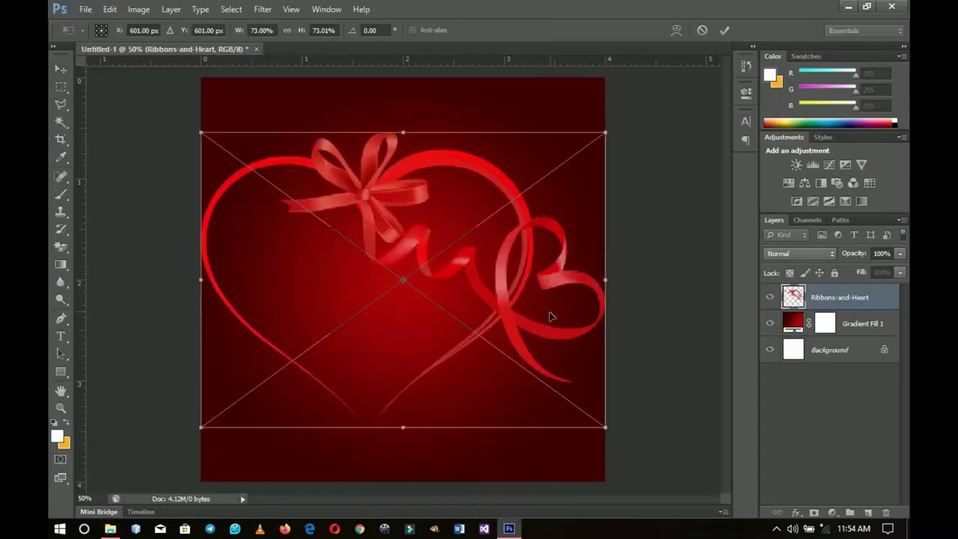
left_click_drag(606, 425, 495, 346)
left_click_drag(464, 304, 607, 156)
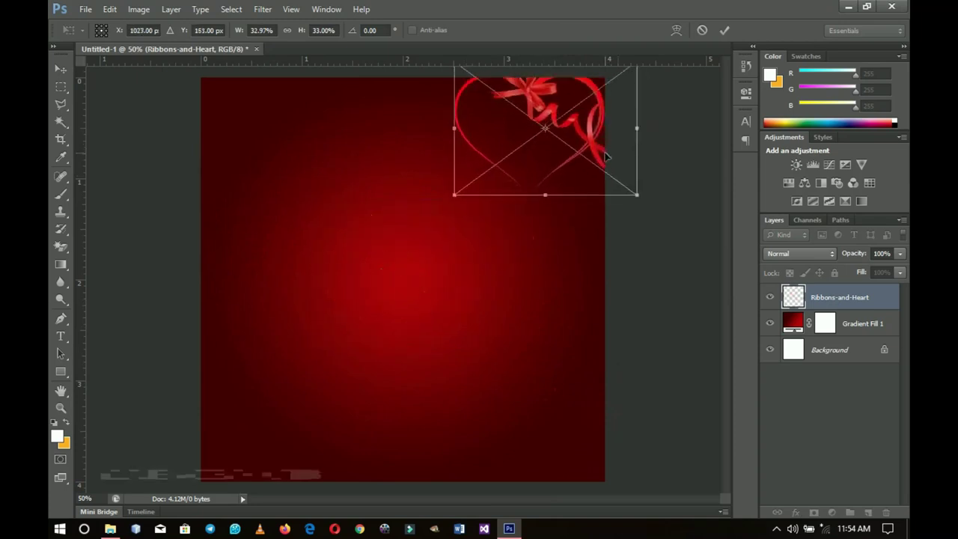
left_click(723, 30)
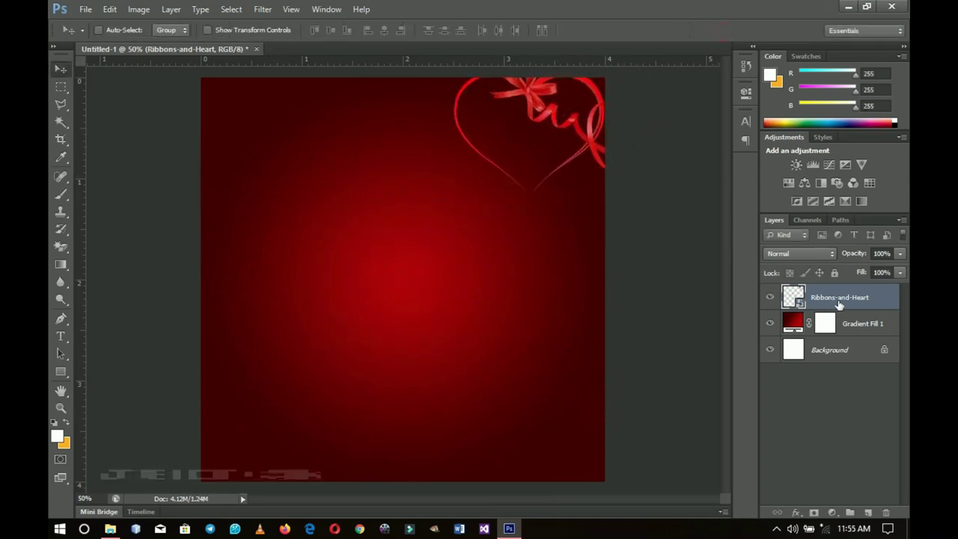
Rasterize the Ribbons-and-Heart layer and set its blending mode to Overlay
right_click(835, 298)
left_click(731, 193)
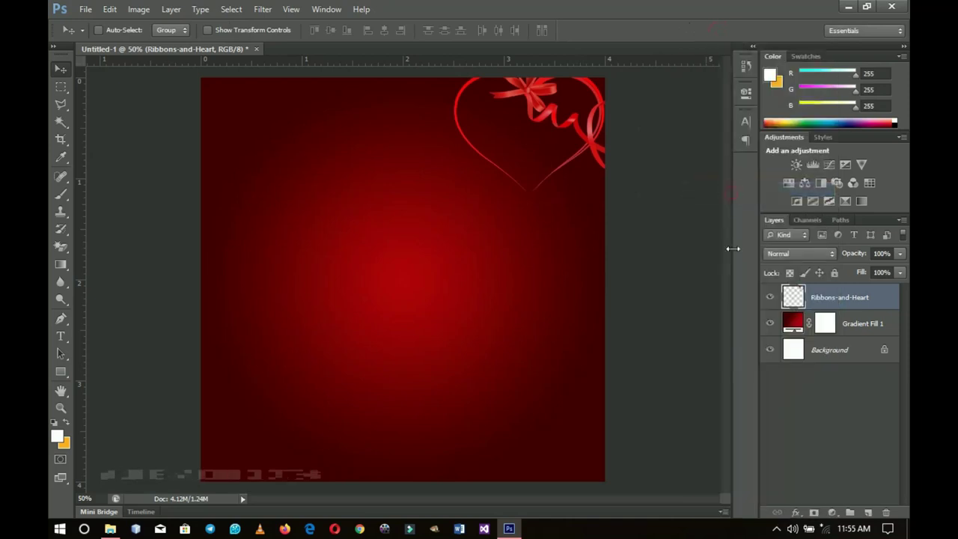
left_click(788, 251)
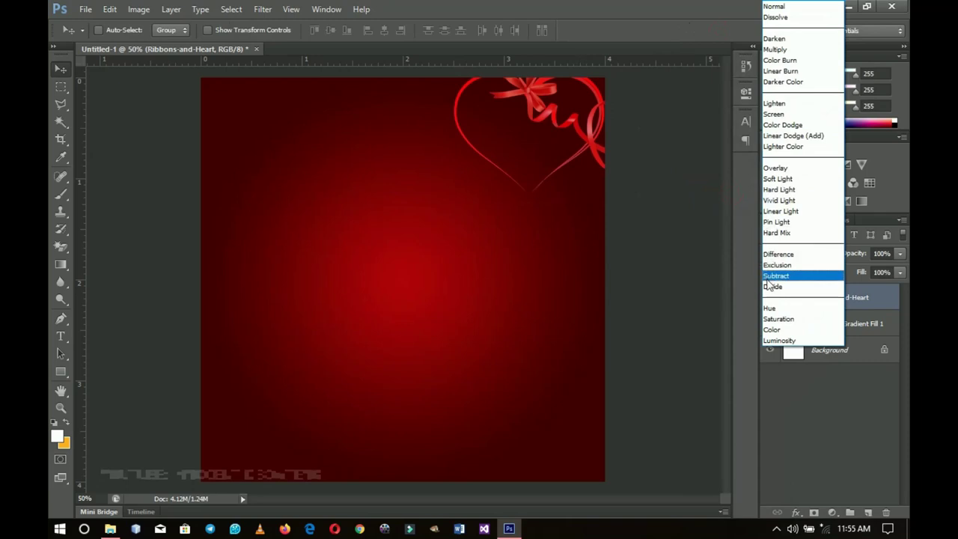
left_click(776, 168)
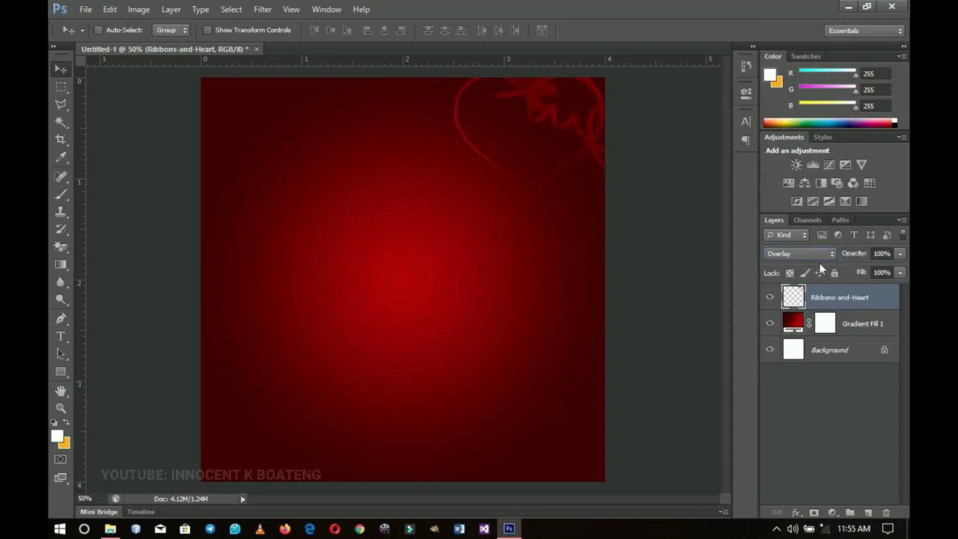
Open the ribbon image unnamed (1) as a separate document and convert its locked background into an editable layer
left_click(110, 528)
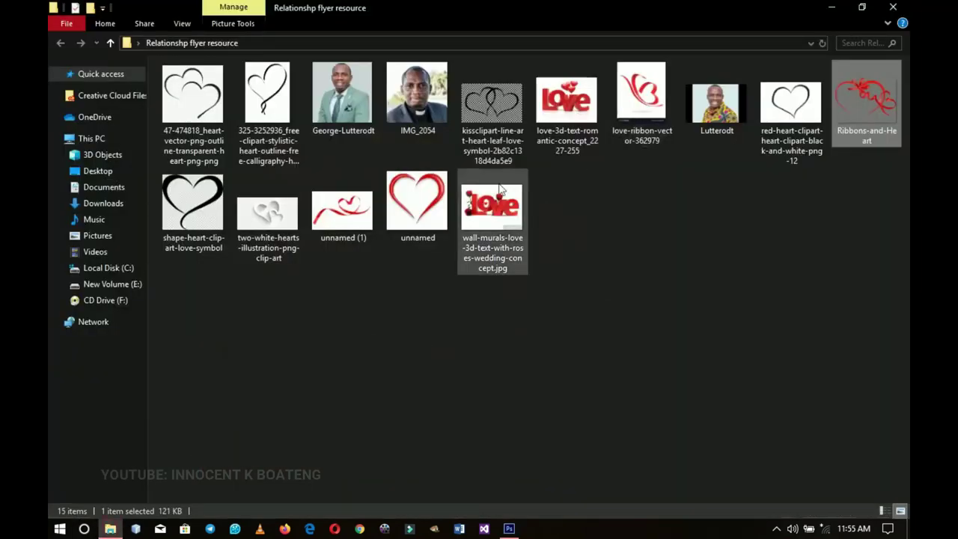
left_click_drag(324, 221, 811, 430)
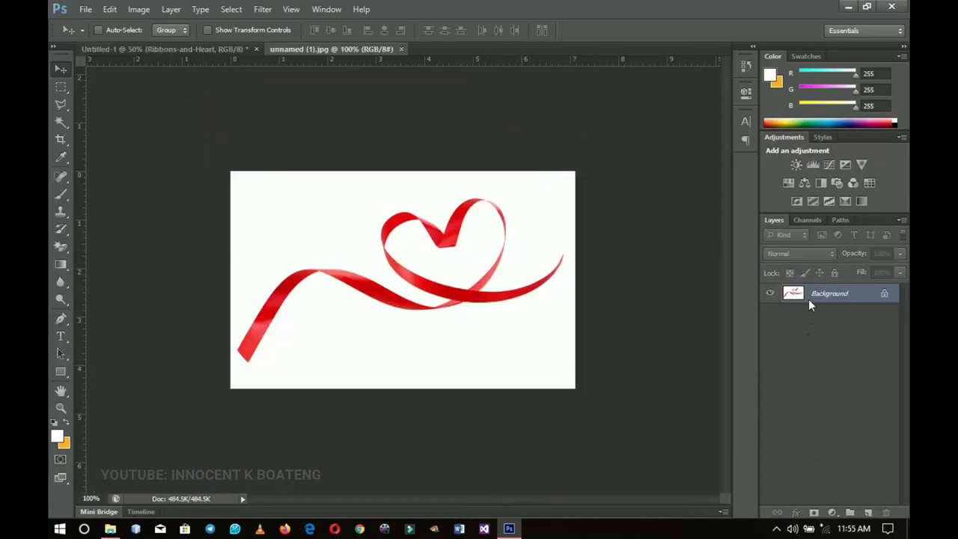
double_click(814, 295)
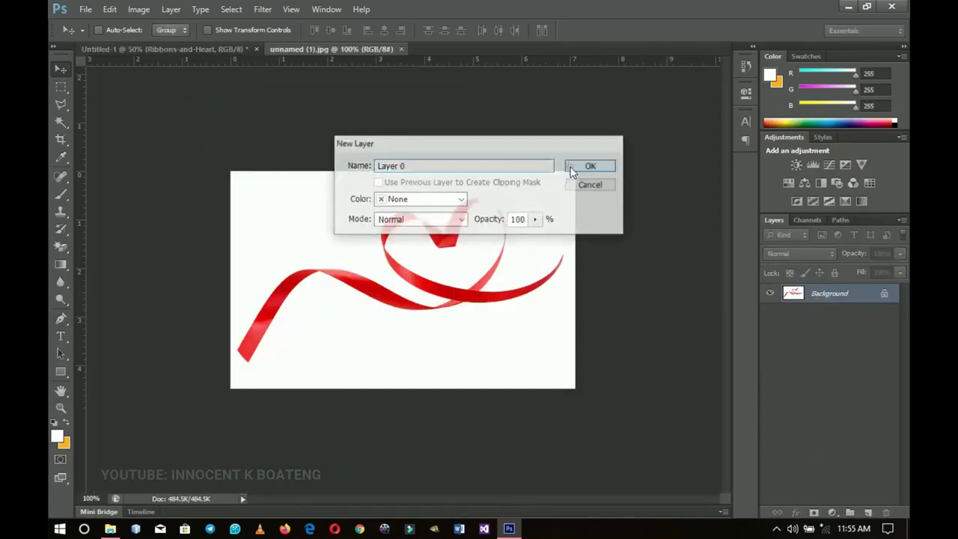
left_click(571, 166)
Erase the white around the ribbon and inside its heart loop with the Magic Eraser at tolerance 32
left_click(63, 249)
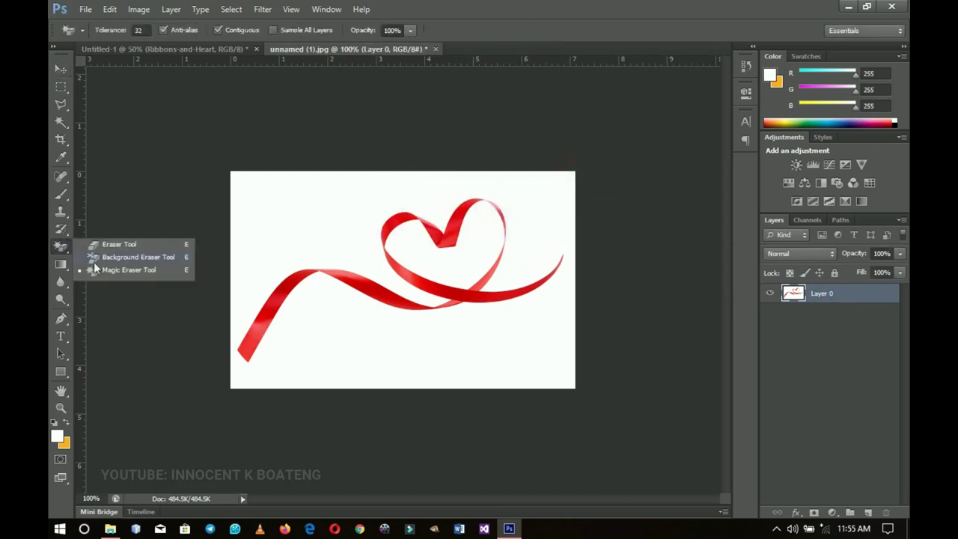
left_click(120, 271)
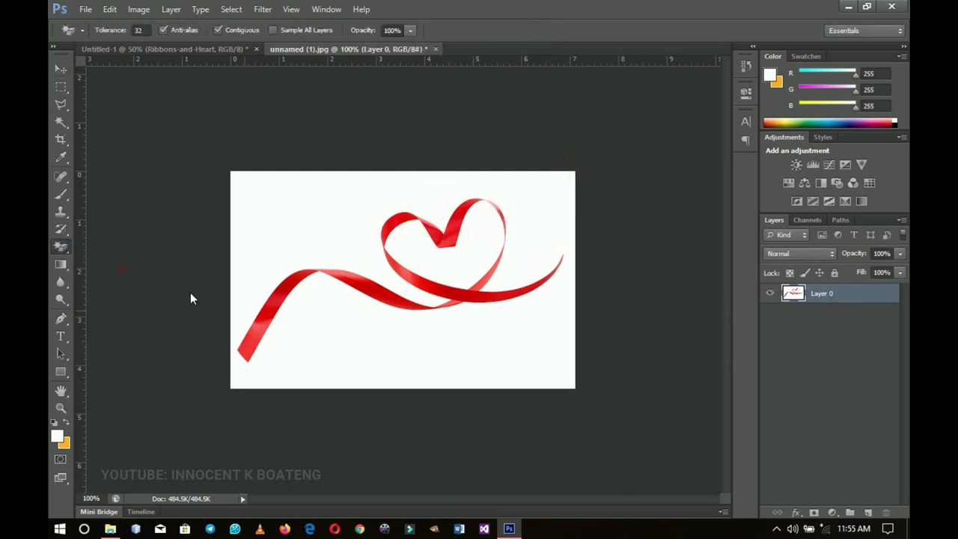
left_click(258, 213)
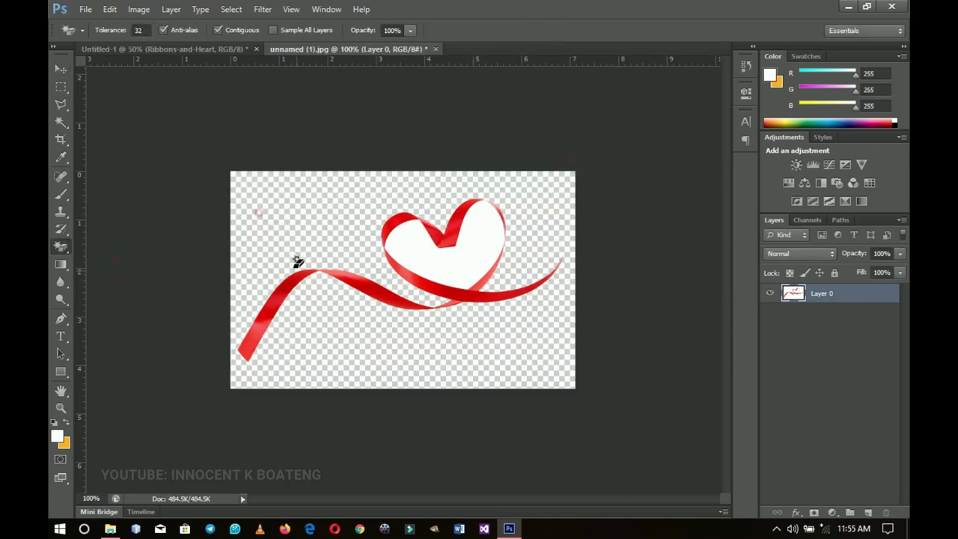
left_click(459, 261)
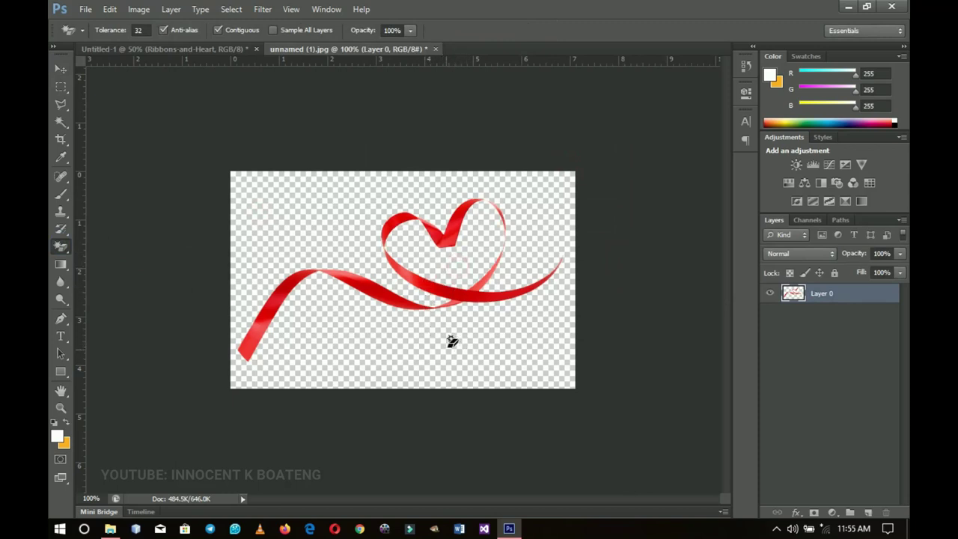
Move the cut-out ribbon into the Untitled-1 flyer at the canvas's upper-left corner and set its blending mode to Overlay
key("v")
left_click_drag(452, 286, 305, 252)
left_click_drag(323, 196, 295, 142)
left_click(799, 253)
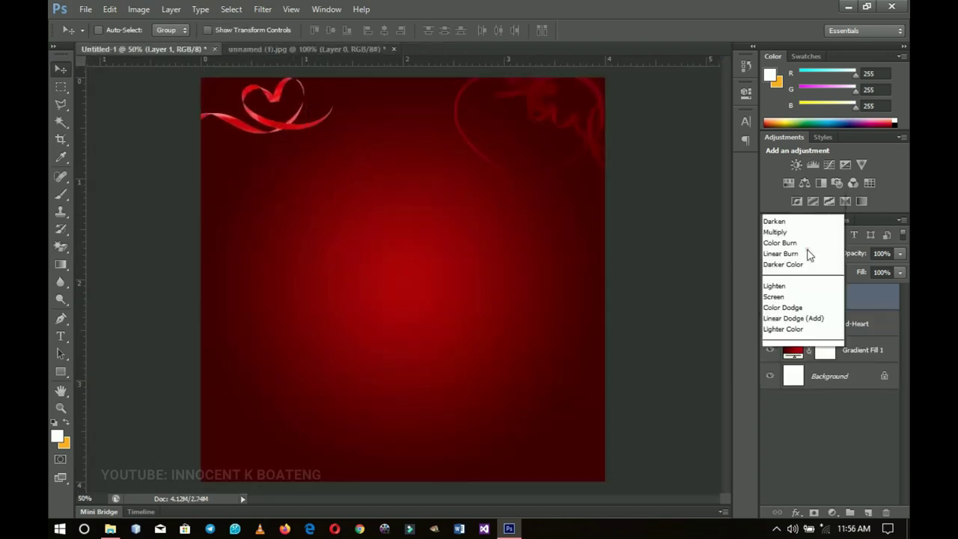
left_click(771, 168)
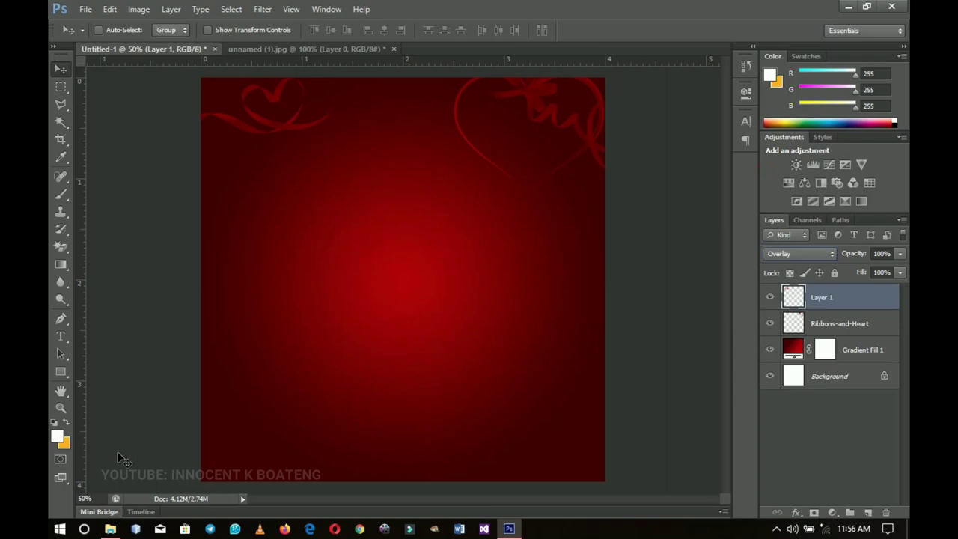
Close the unnamed (1).jpg document without saving its changes
left_click(345, 51)
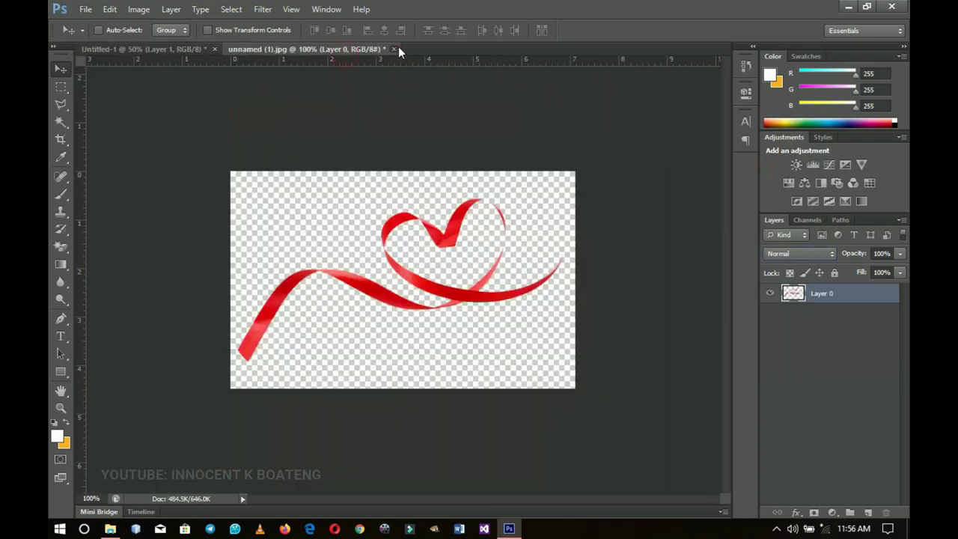
left_click(393, 48)
left_click(481, 208)
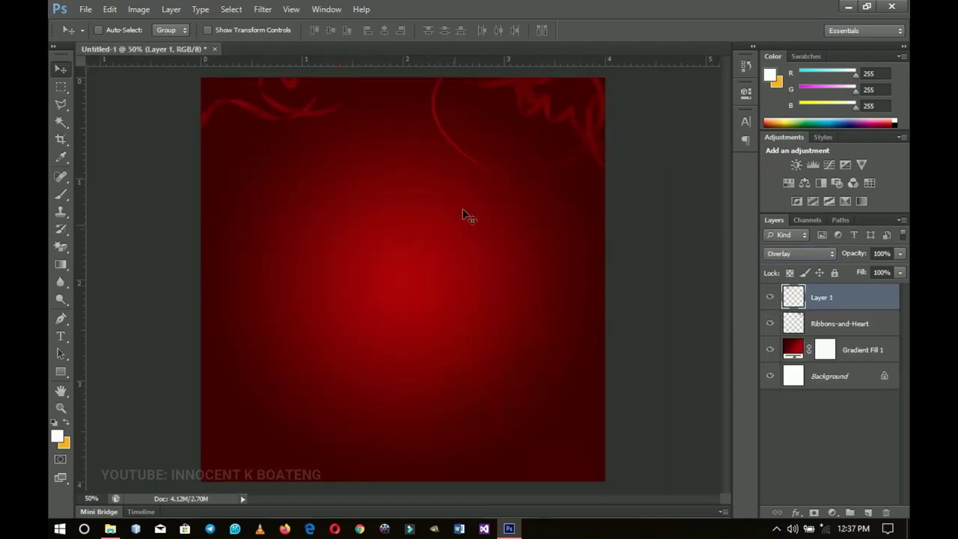
Open the wall-murals 3D Love with roses image as a separate document and convert its locked background into an editable layer
left_click(110, 528)
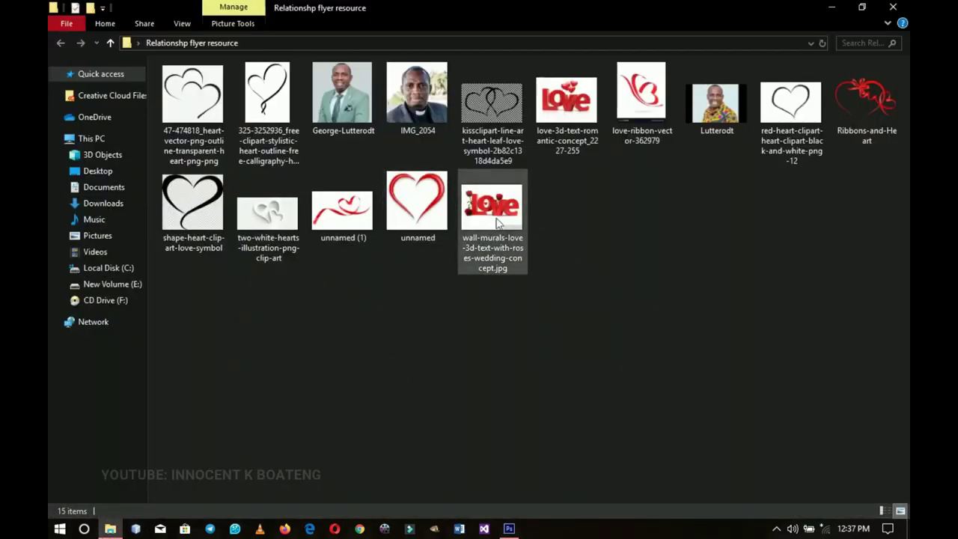
left_click_drag(497, 247, 845, 472)
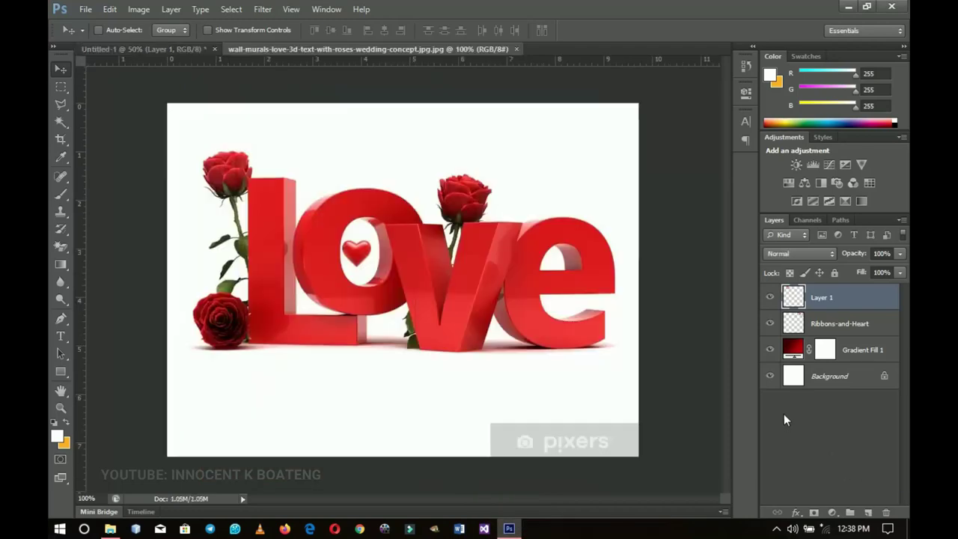
double_click(831, 295)
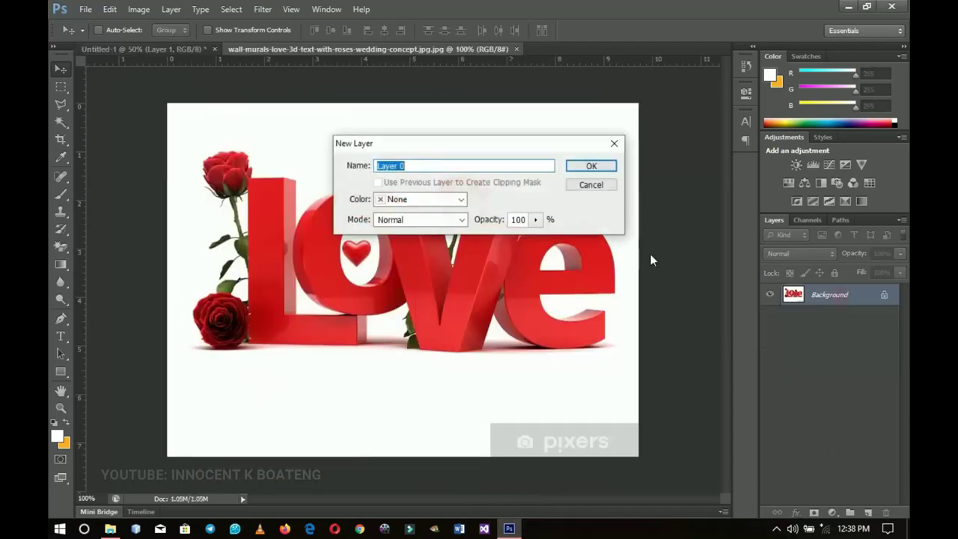
left_click(591, 167)
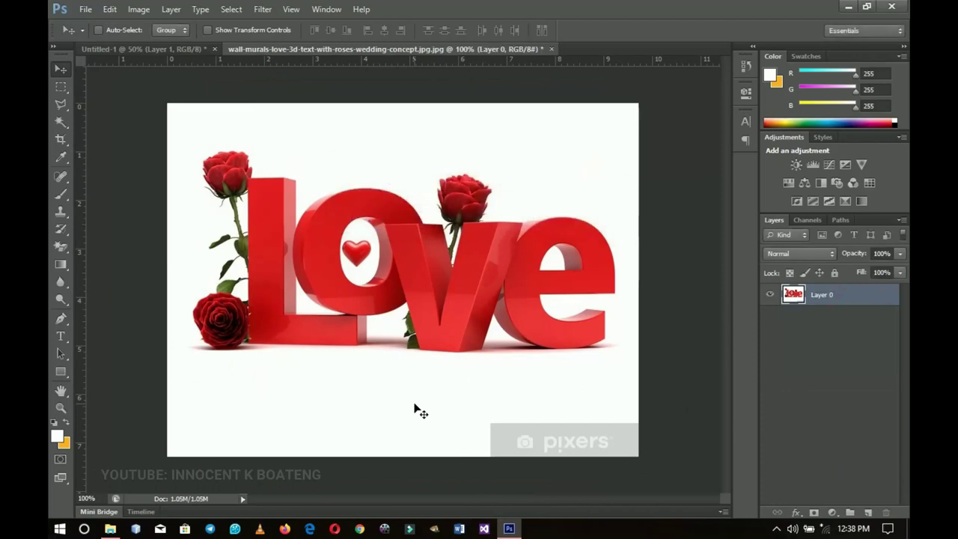
Crop the 3D Love image from below to cut off the strip containing the pixers watermark
key("c")
left_click_drag(398, 456, 397, 433)
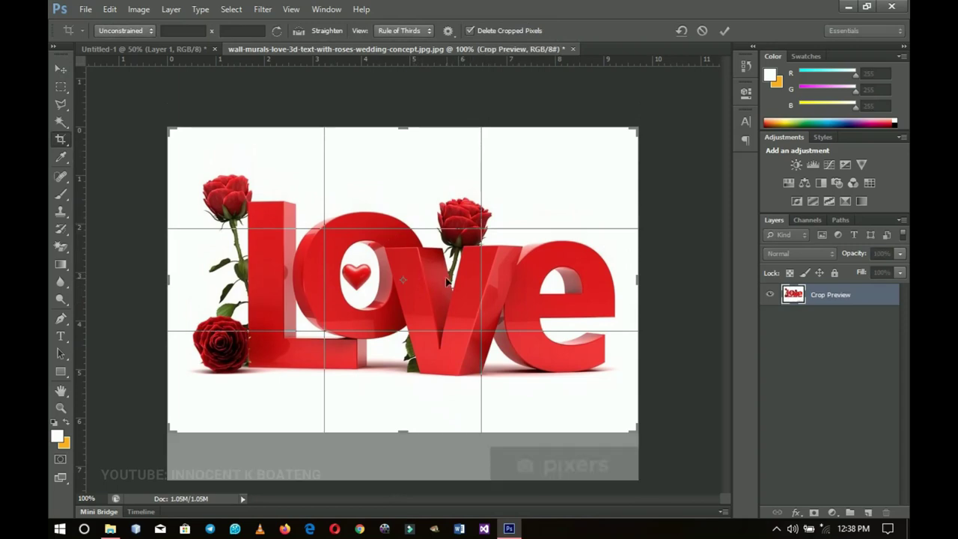
left_click(720, 30)
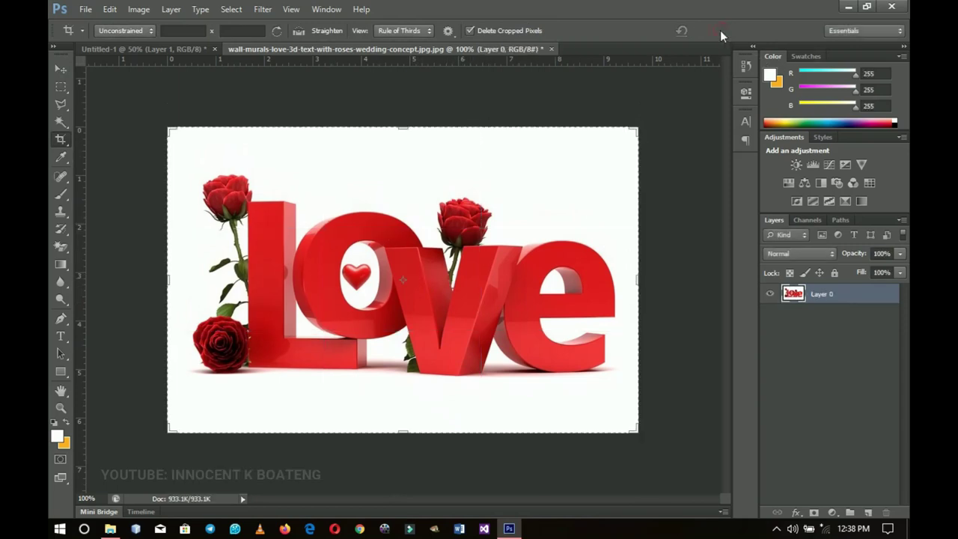
Erase the white background around the Love letters and inside their openings with the Magic Eraser at tolerance 32
mouse_move(66, 250)
left_mouse_down()
mouse_move(134, 281)
mouse_move(130, 271)
left_mouse_up()
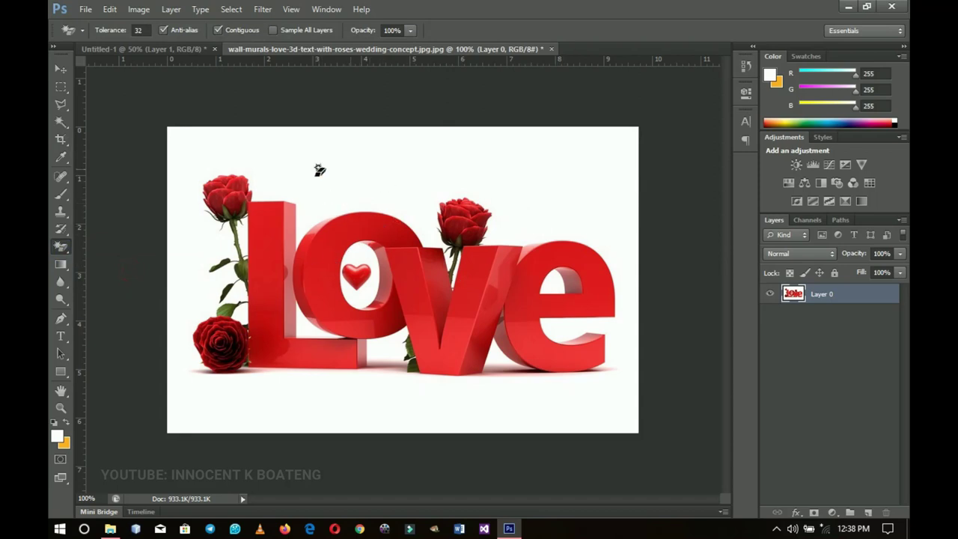
left_click(538, 175)
left_click(363, 252)
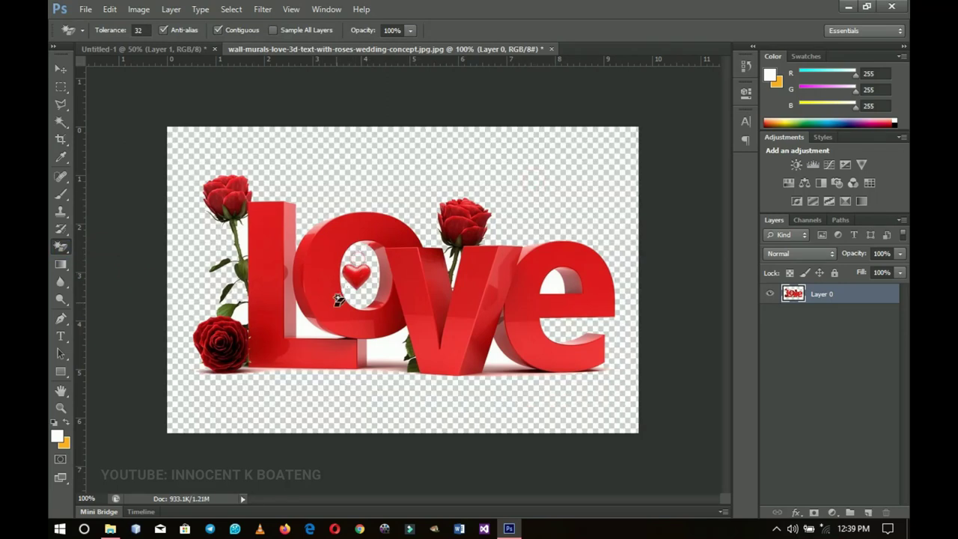
left_click(308, 327)
left_click(391, 350)
left_click(492, 366)
left_click(554, 280)
Erase the remaining white patches between the rose stem, its leaves and the letter L with the Magic Eraser
key("z")
left_click_drag(247, 210, 441, 337)
mouse_move(184, 214)
left_mouse_down()
mouse_move(415, 262)
mouse_move(389, 233)
left_mouse_up()
key("e")
left_click(316, 184)
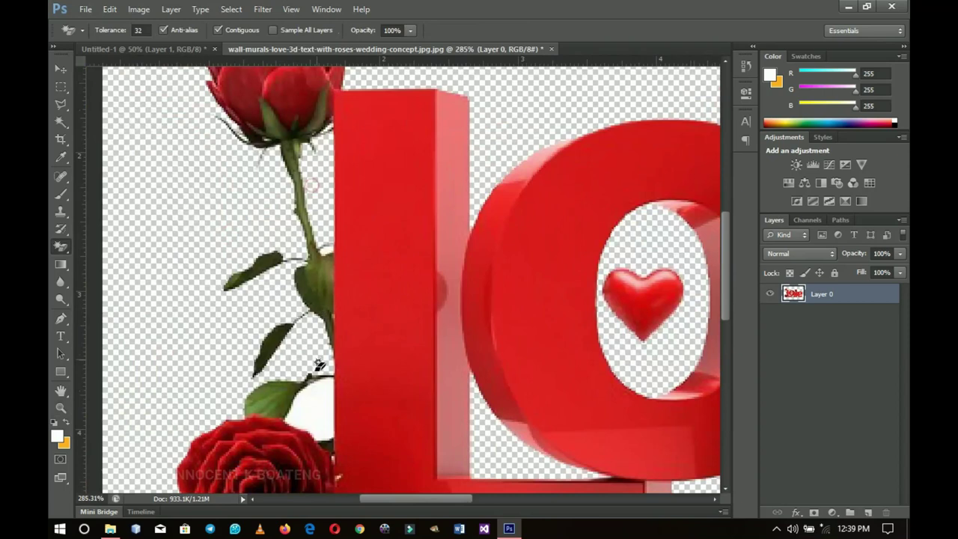
left_click(315, 394)
scroll(487, 306, "down", 4)
left_click_drag(520, 231, 426, 271)
left_click(291, 9)
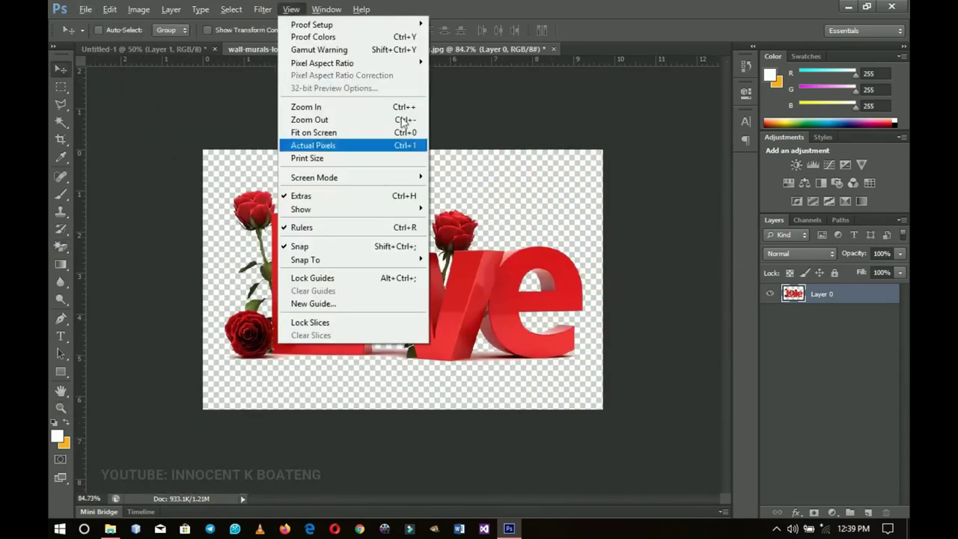
key("Escape")
Move the cut-out Love graphic into the Untitled-1 flyer, placing it in the lower half of the canvas
key("v")
left_click_drag(537, 309, 434, 322)
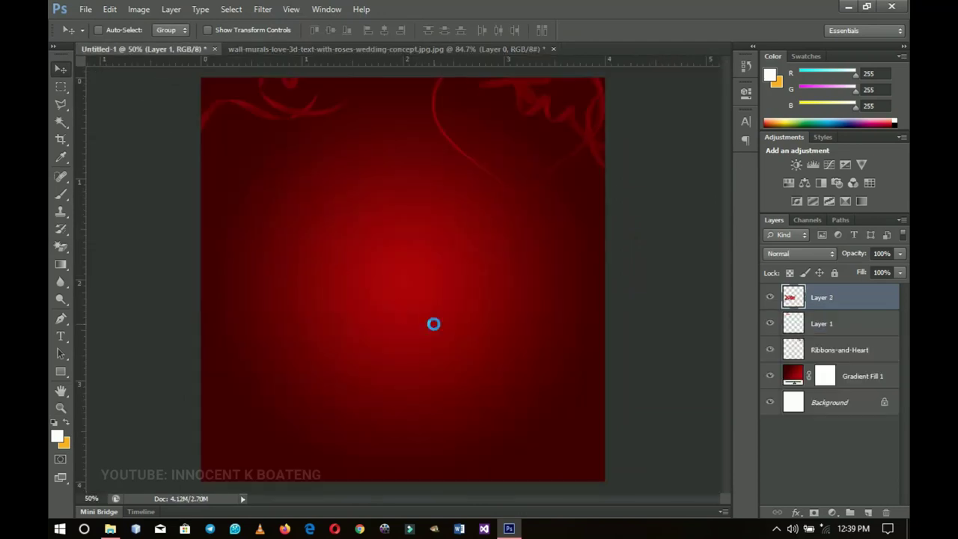
left_click_drag(434, 252, 494, 299)
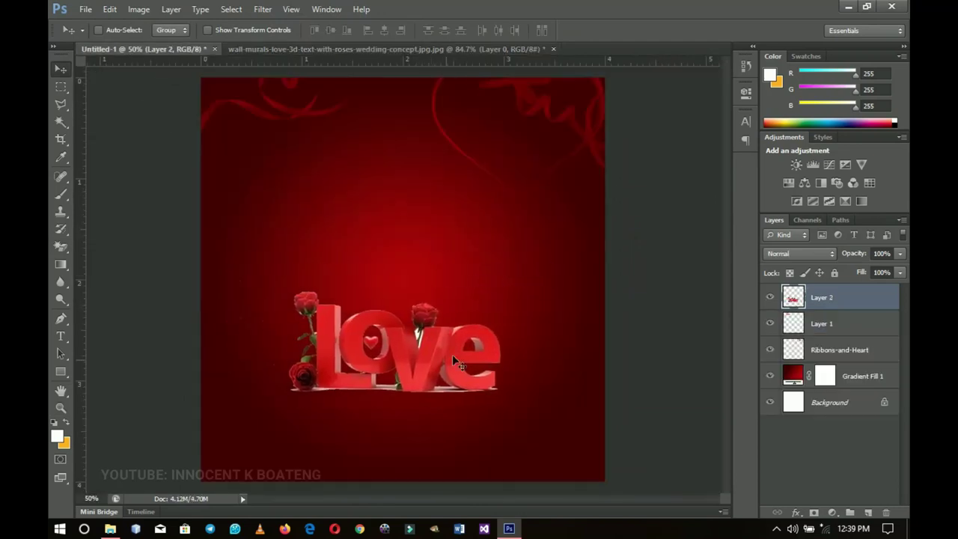
Scale the Love graphic proportionally about its centre to about 193% so it spans the flyer's width
key("z")
left_click(442, 367)
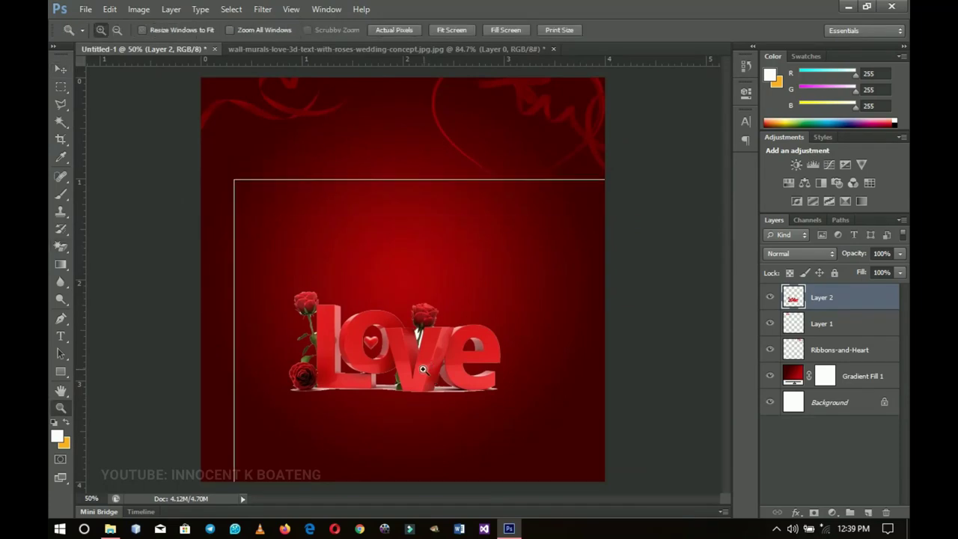
key("ctrl+0")
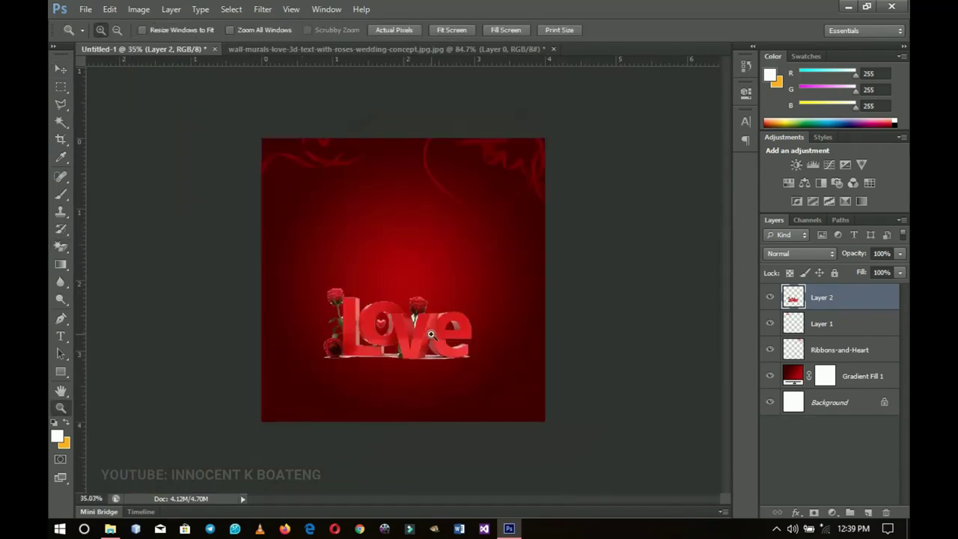
key("ctrl+t")
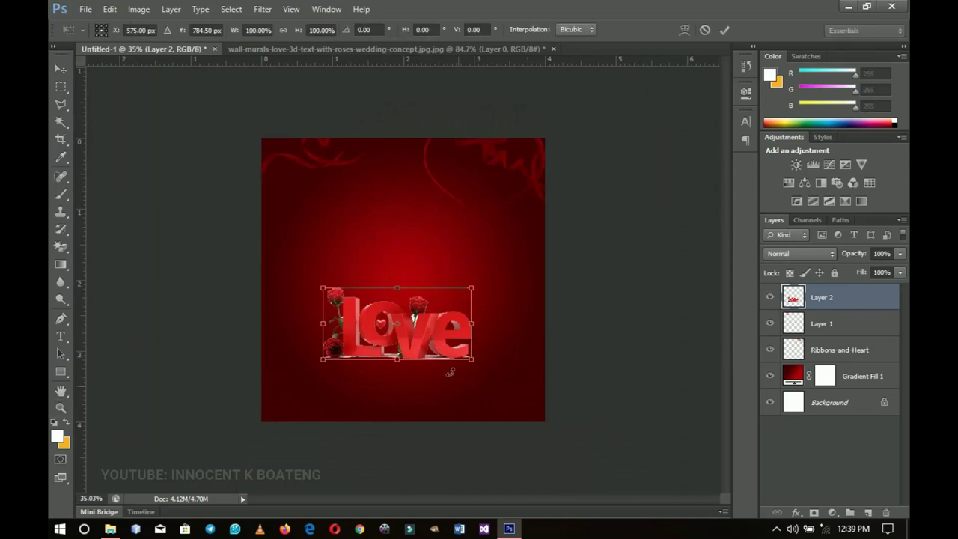
left_click_drag(470, 362, 534, 416)
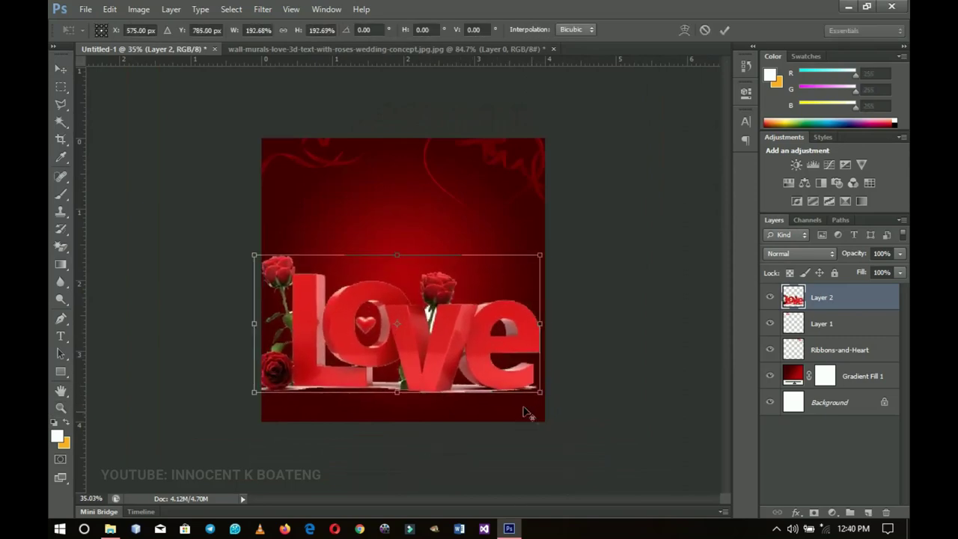
key("Return")
Align the Love graphic's horizontal centre to the whole canvas and clear the selection
key("z")
key("ctrl+a")
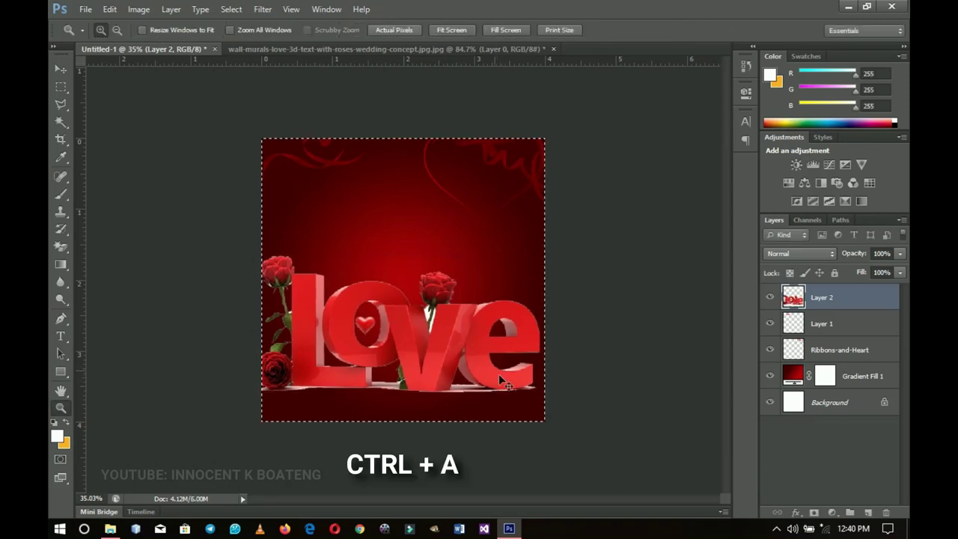
key("e")
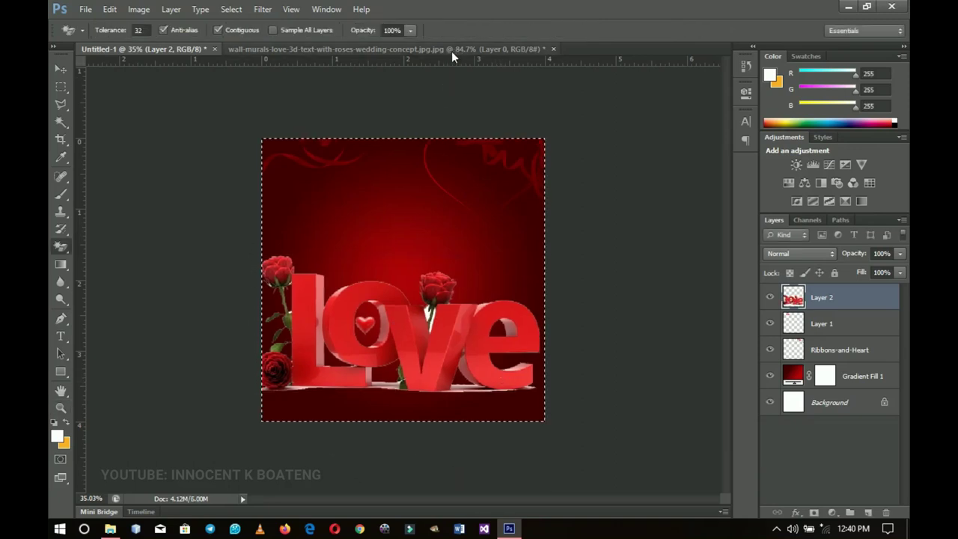
key("v")
left_click(384, 31)
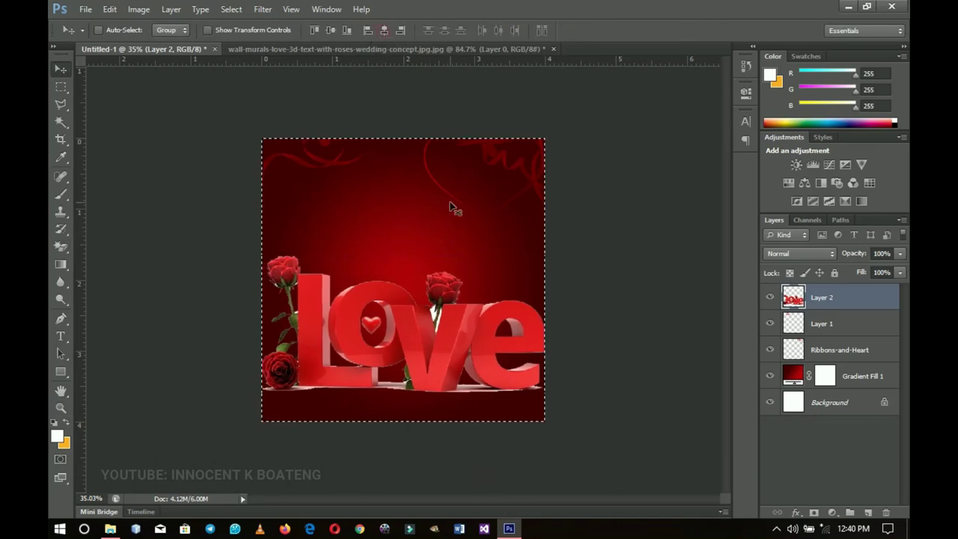
key("ctrl+d")
Set the Love graphic layer's blending mode to Multiply and its opacity to 67%
left_click(787, 252)
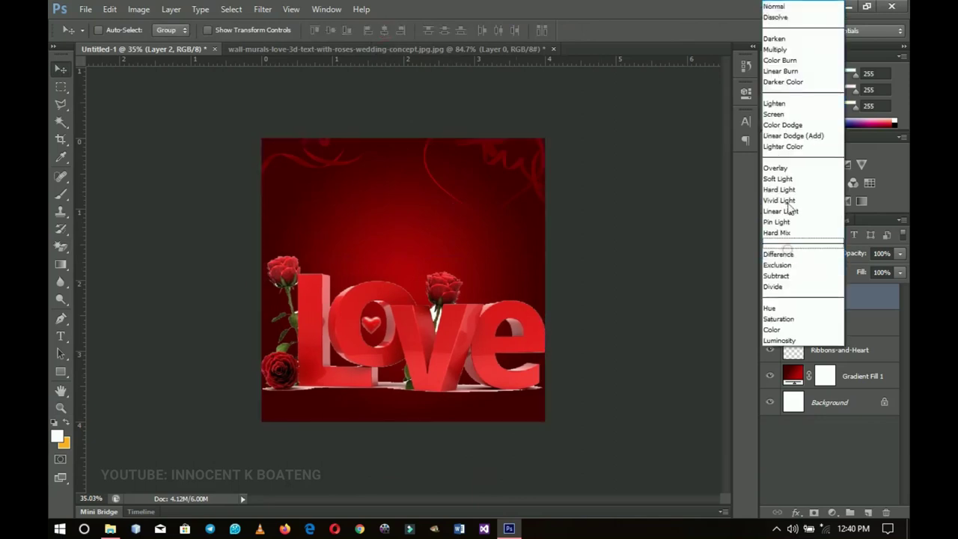
left_click(779, 179)
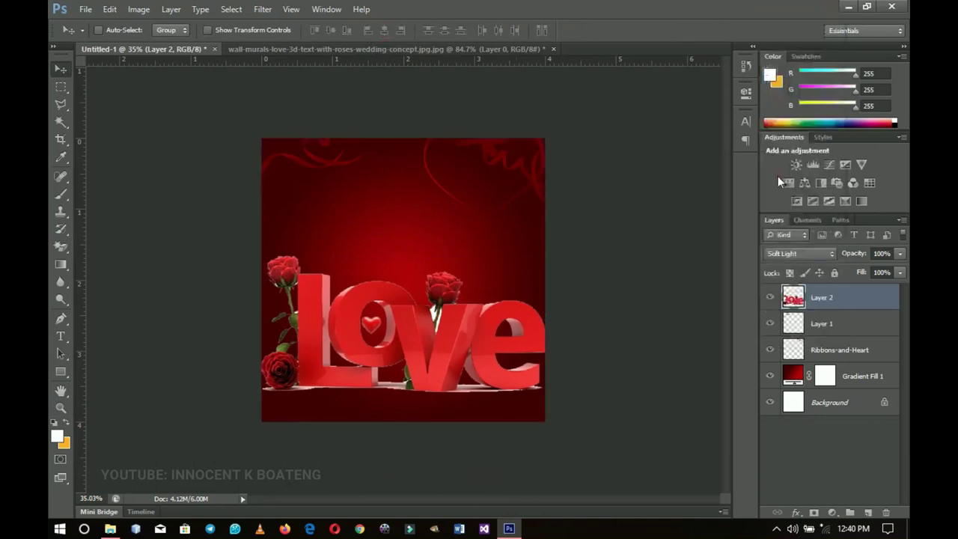
left_click(788, 255)
left_click(778, 48)
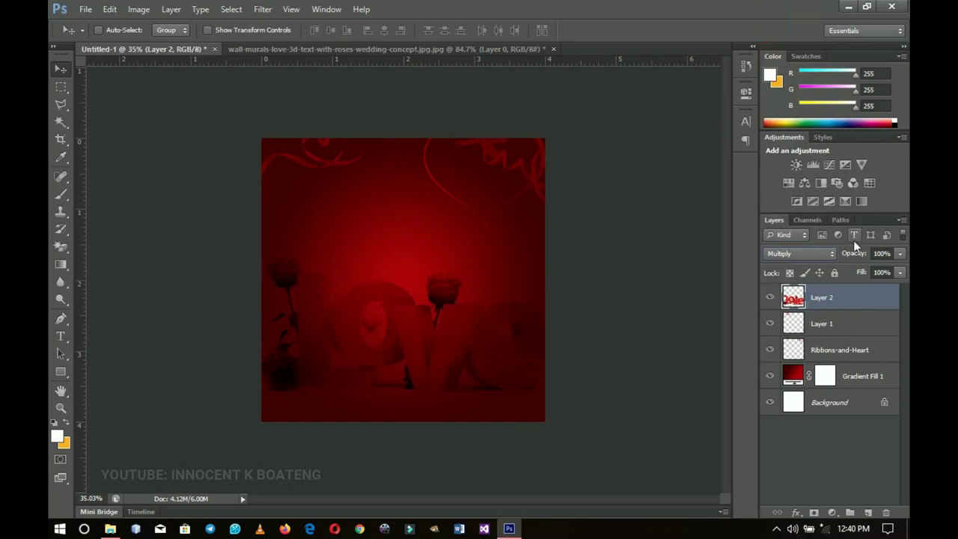
left_click_drag(855, 249, 835, 253)
Draw a white rectangle about 1392 × 263 px across the flyer's lower edge and nudge it slightly downward
left_click(60, 372)
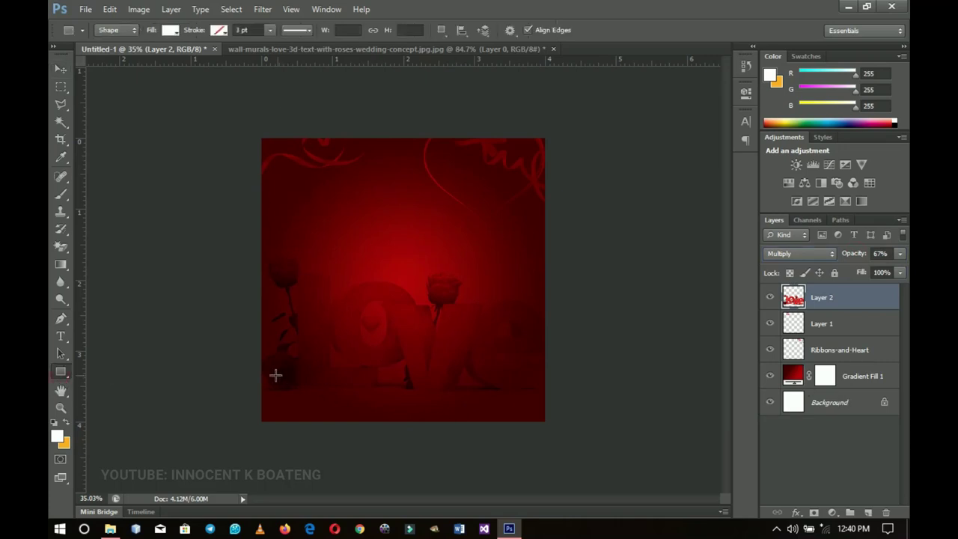
left_click_drag(241, 371, 570, 432)
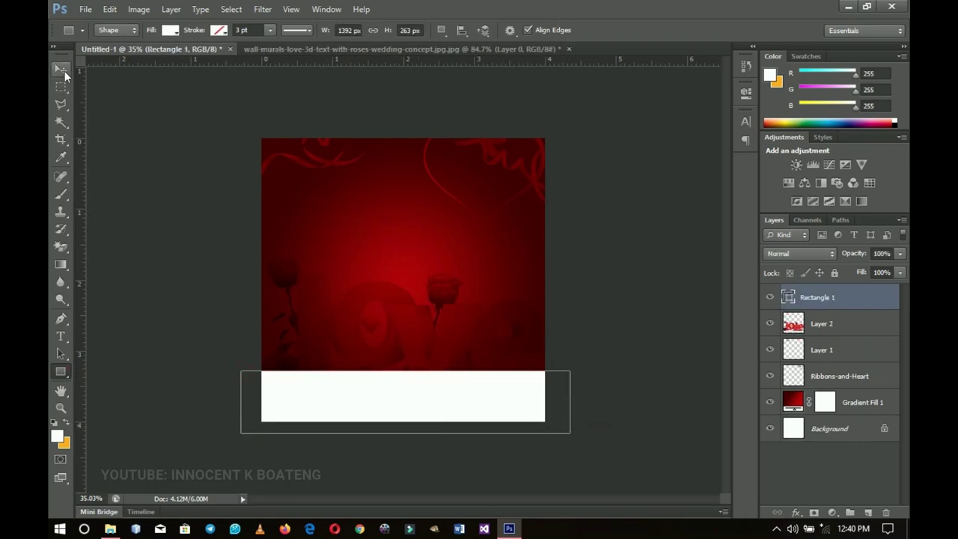
left_click(61, 70)
key("Down")
key("Down")
key("Down")
key("Down")
key("Down")
key("Down")
key("Down")
key("Down")
key("Down")
key("Down")
key("Down")
key("Down")
key("Down")
key("Down")
key("Down")
key("Down")
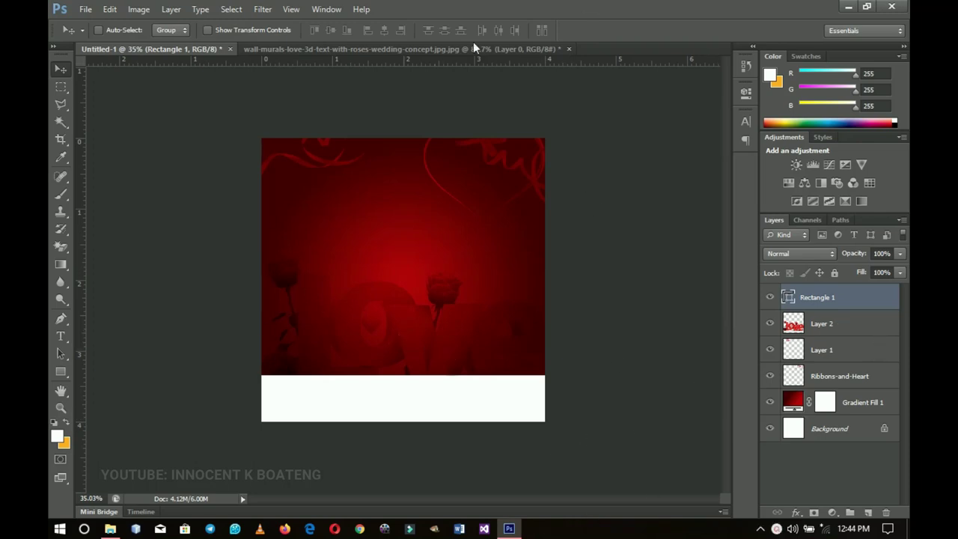
Close the wall-murals 3D Love document without saving its changes
left_click(472, 47)
left_click(570, 49)
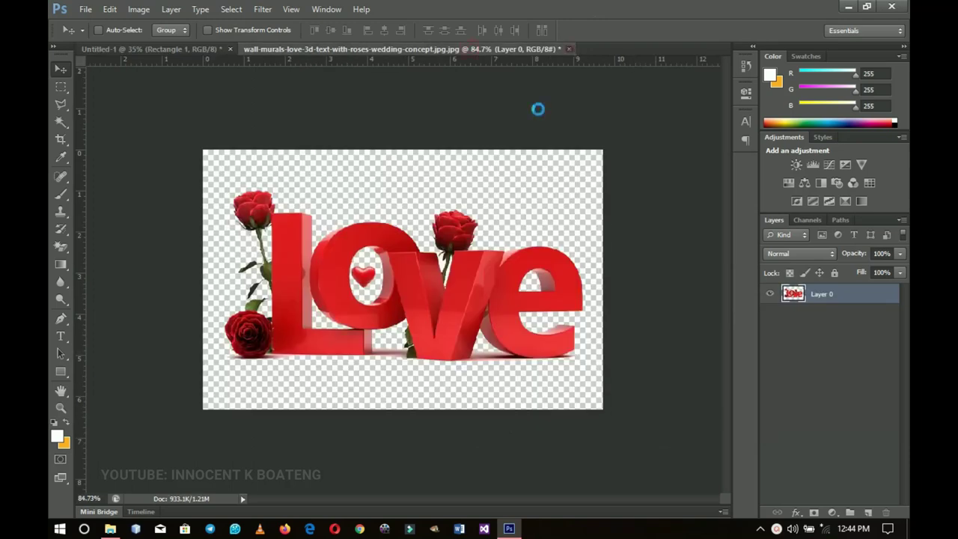
left_click(485, 206)
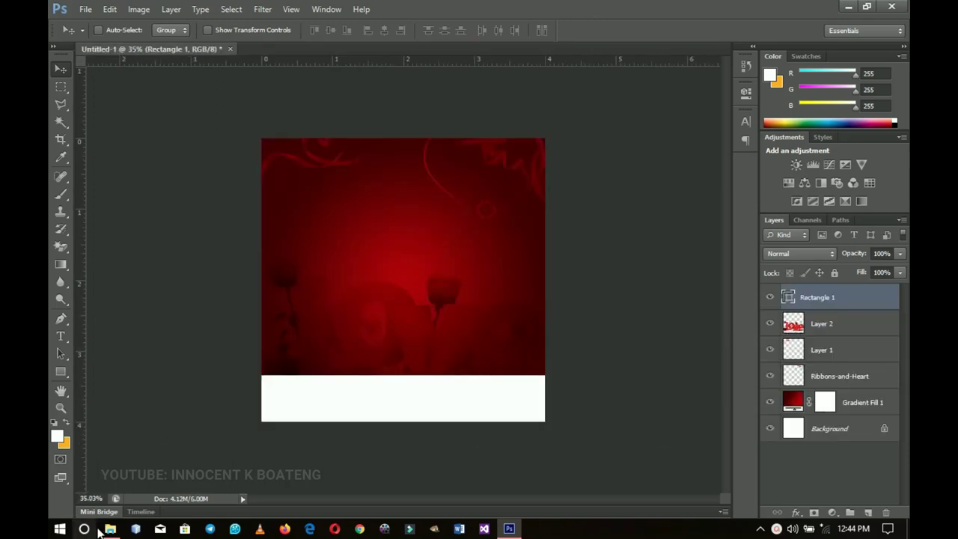
left_click(110, 529)
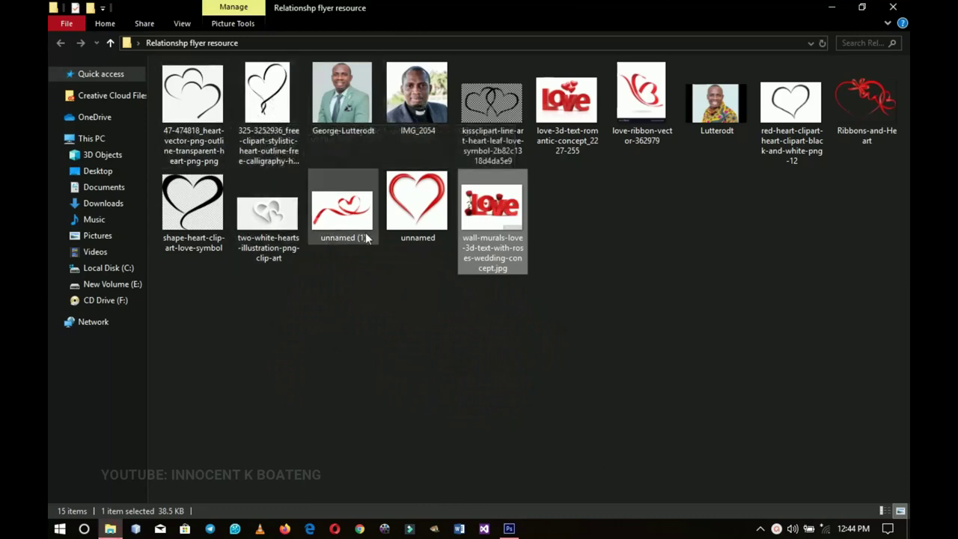
left_click_drag(269, 105, 833, 417)
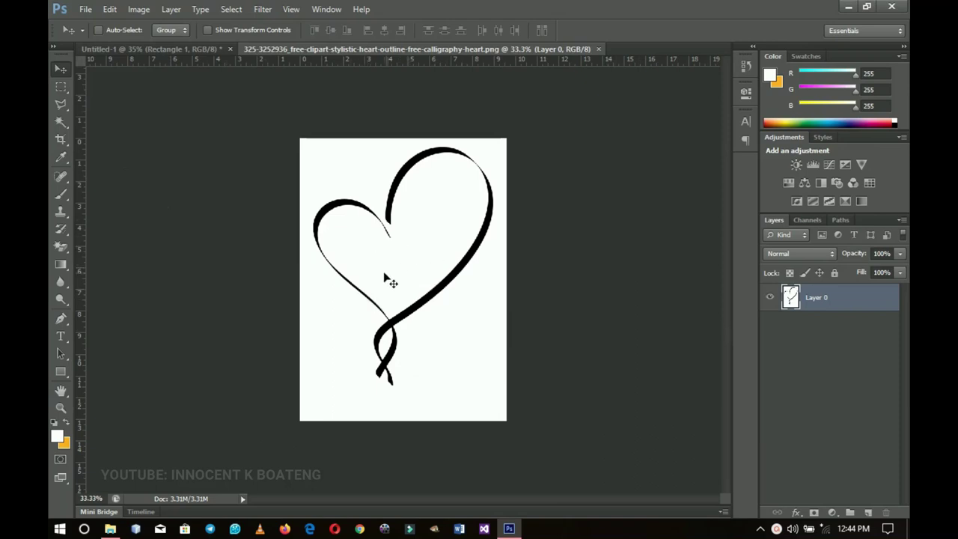
key("e")
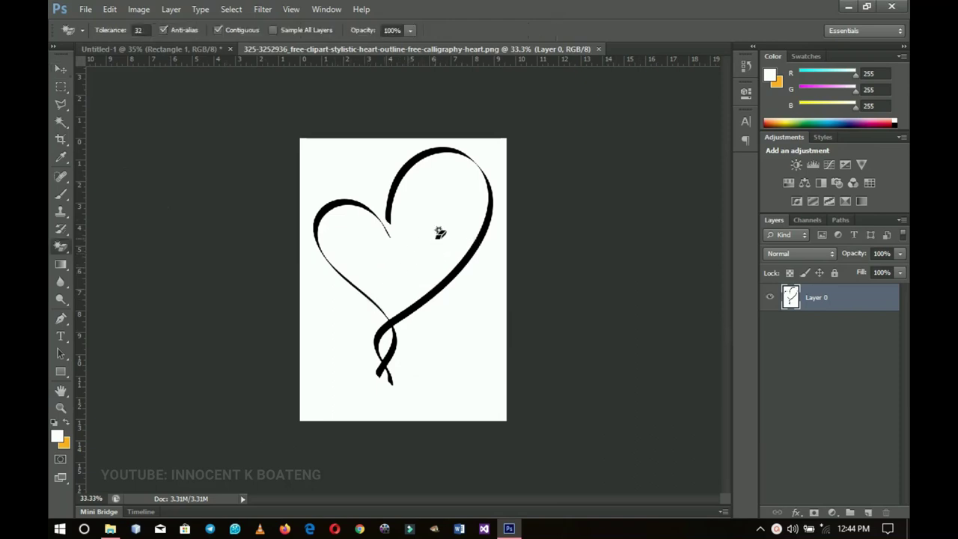
left_click(439, 234)
key("z")
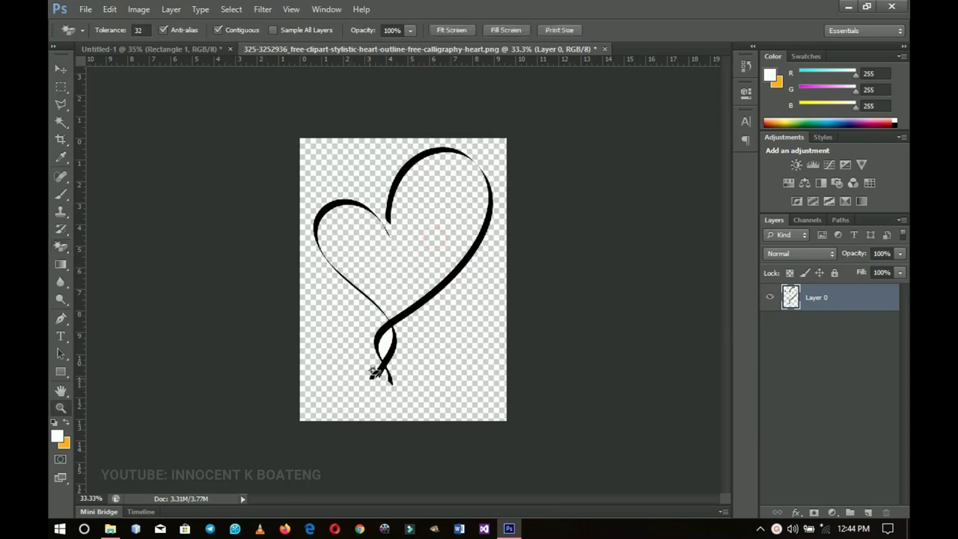
left_click(374, 372)
key("e")
left_click(373, 369)
Move the cut-out calligraphy heart into the Untitled-1 flyer, over the left part of the canvas
key("v")
mouse_move(423, 352)
left_mouse_down()
mouse_move(218, 172)
mouse_move(179, 48)
mouse_move(198, 65)
mouse_move(331, 306)
mouse_move(438, 359)
mouse_move(441, 345)
mouse_move(419, 345)
left_mouse_up()
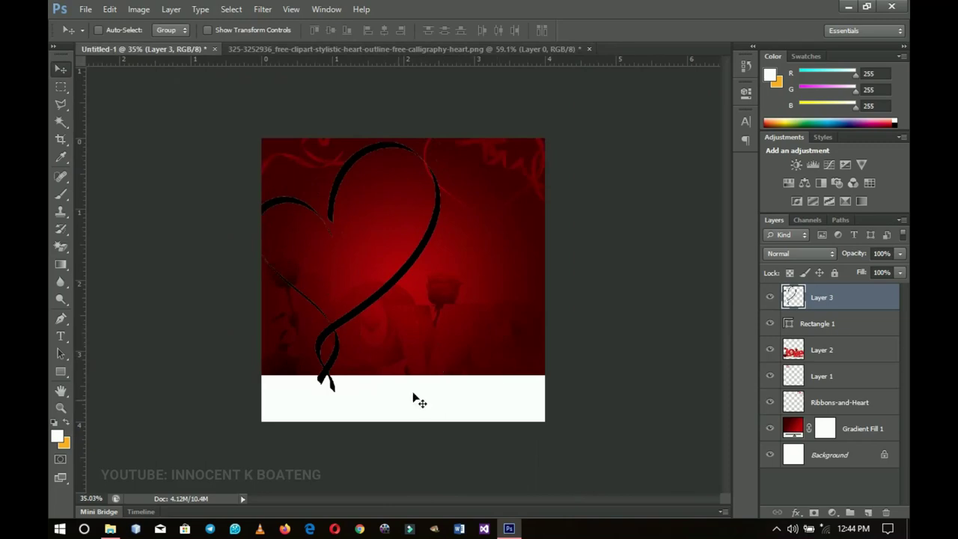
Apply a white (ffffff) Color Overlay layer style at 100% opacity to the calligraphy heart
right_click(855, 306)
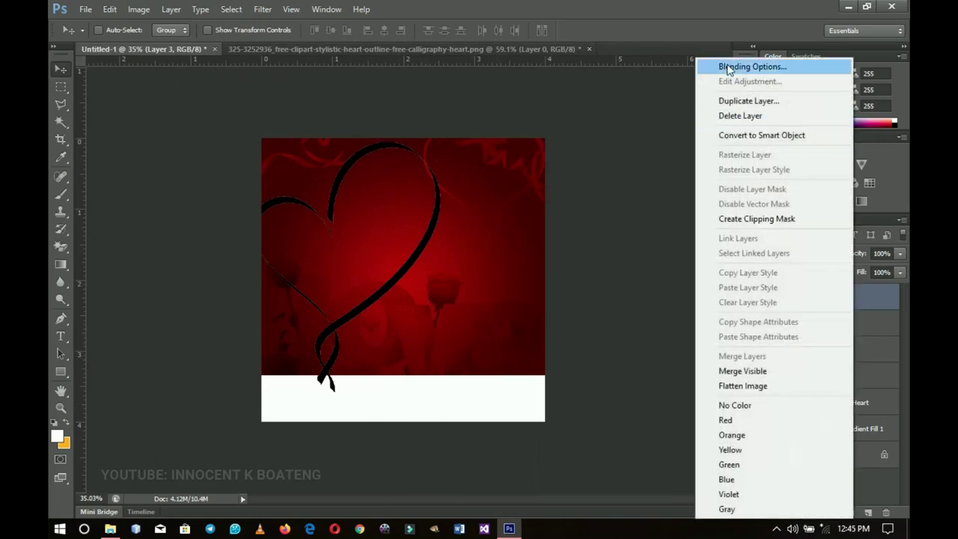
left_click(730, 65)
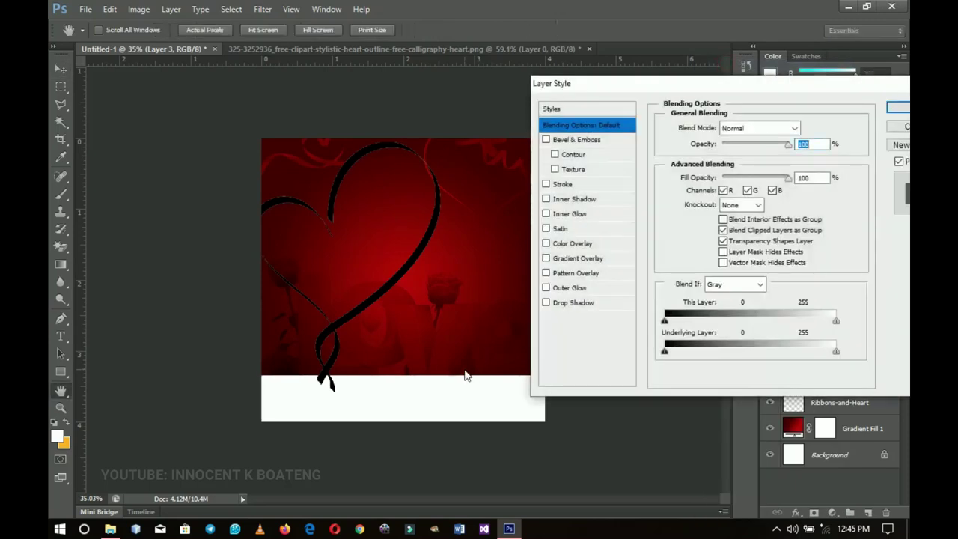
left_click(570, 243)
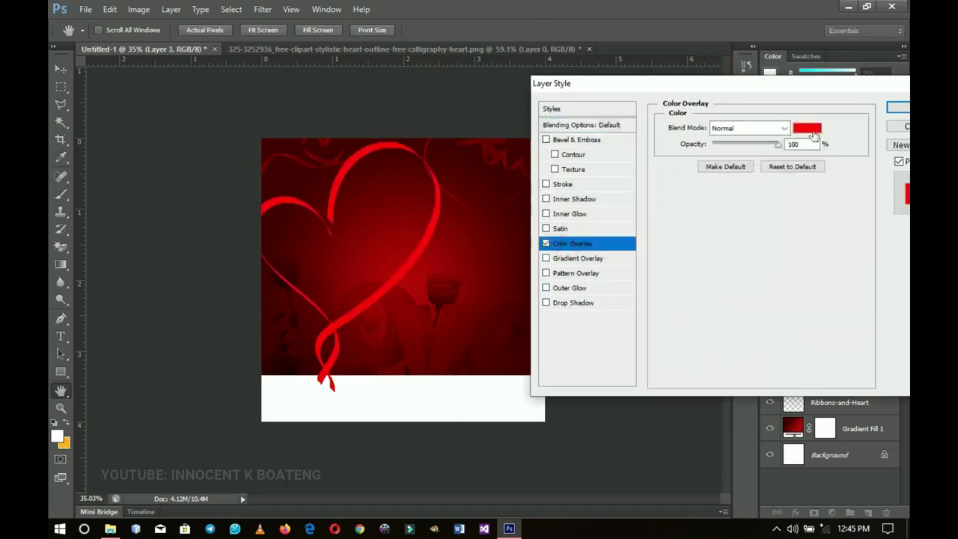
left_click(807, 128)
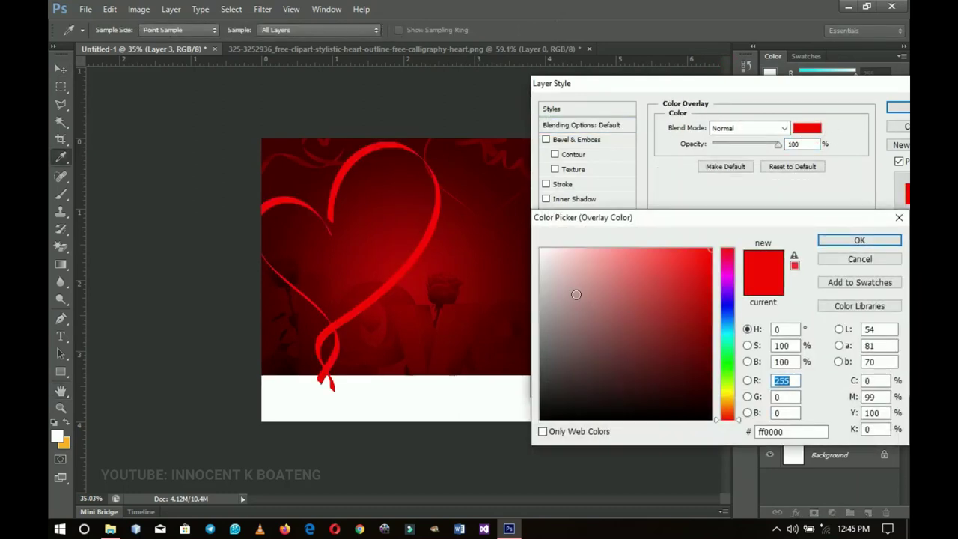
left_click_drag(573, 292, 478, 196)
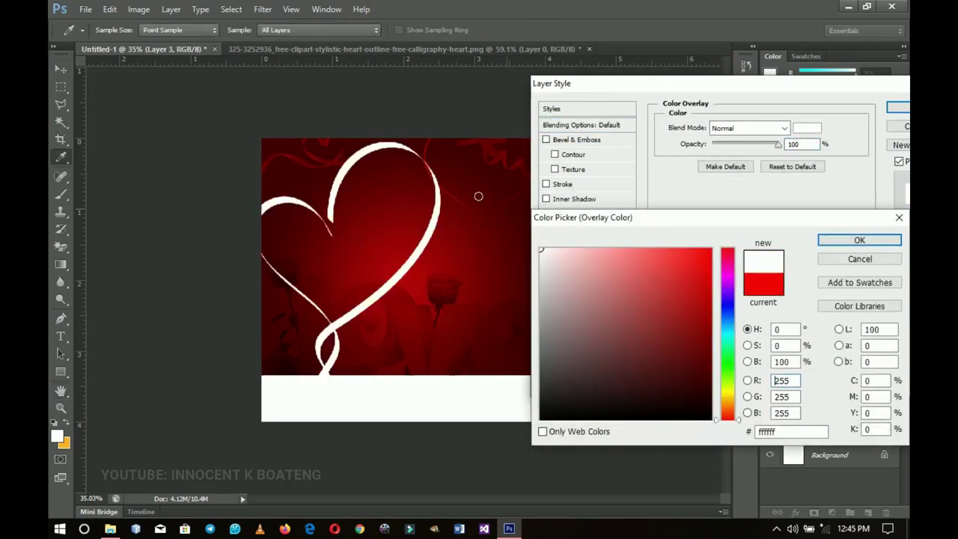
left_click(845, 244)
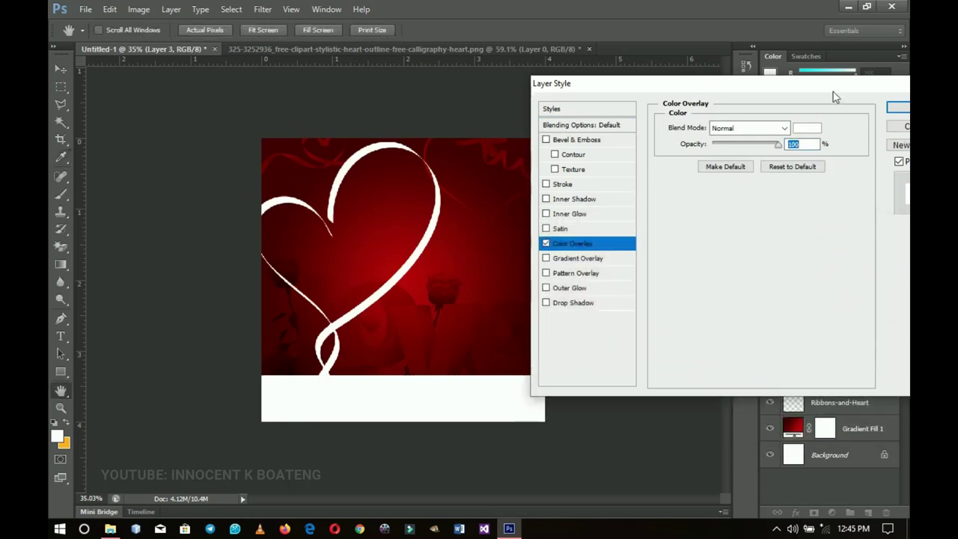
left_click_drag(838, 95, 623, 104)
left_click(701, 116)
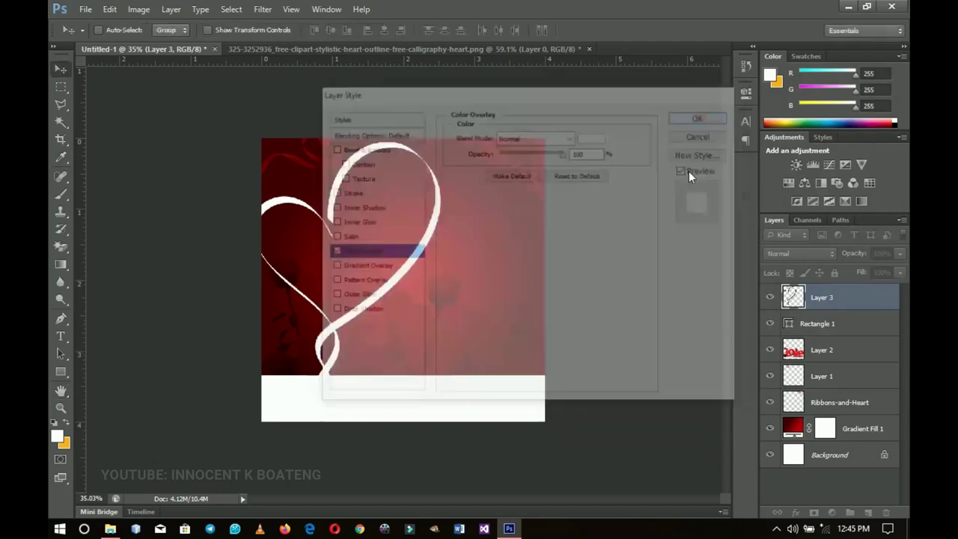
Scale the white calligraphy heart down to about 79% and place its tail at the white footer's upper edge
left_click(895, 294)
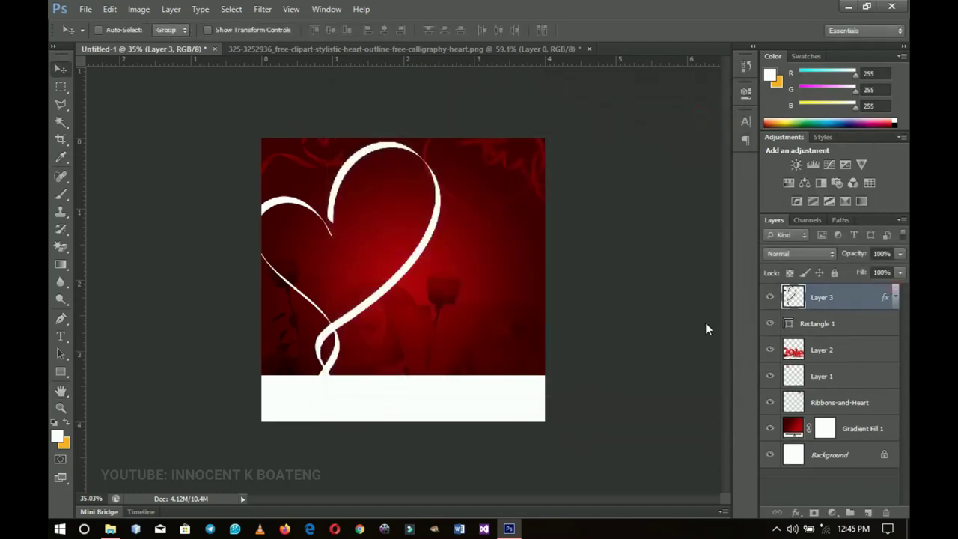
key("ctrl+t")
left_click_drag(447, 140, 420, 168)
left_click_drag(397, 233, 403, 248)
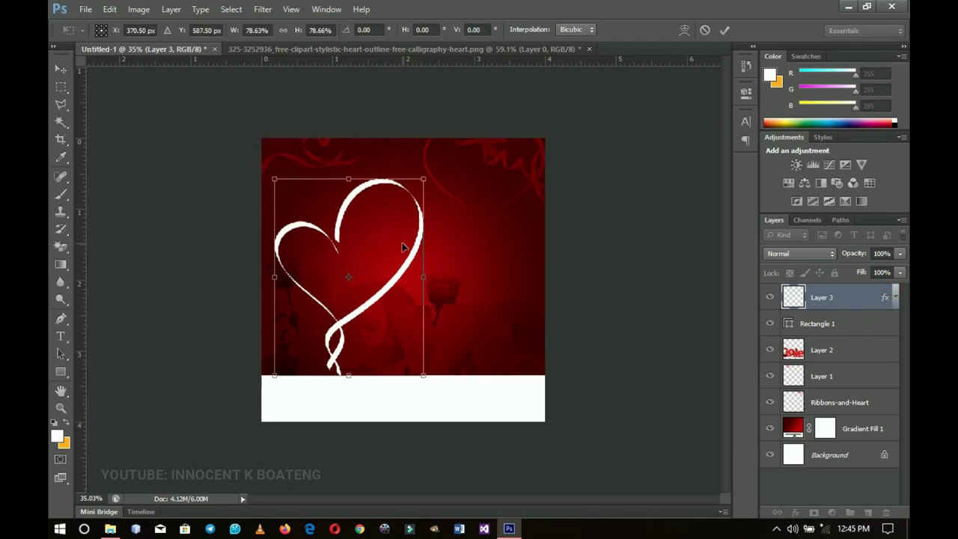
key("Return")
key("ctrl+plus")
left_click_drag(347, 277, 356, 282)
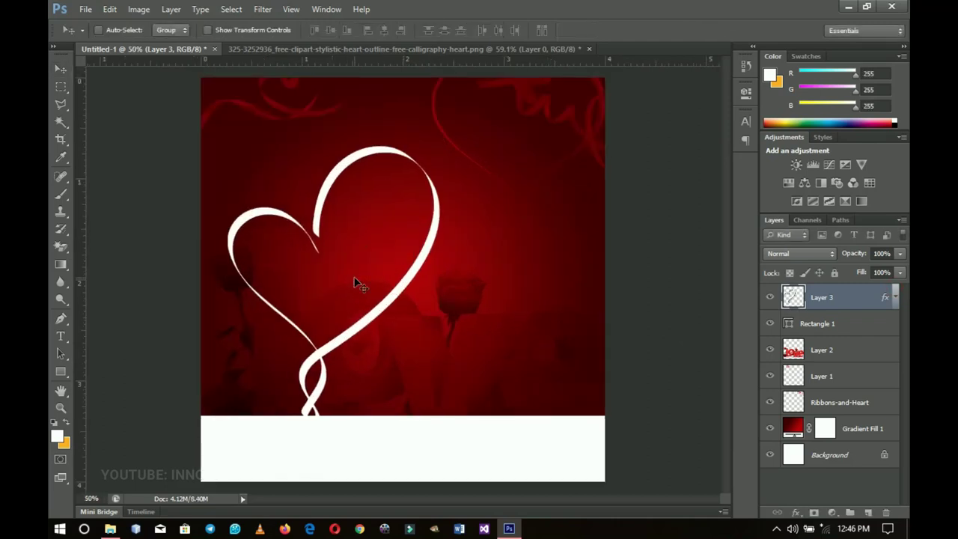
Shrink the calligraphy heart slightly more and shift it down so its tail still meets the footer
key("ctrl+t")
left_click_drag(439, 147, 430, 156)
left_click_drag(400, 231, 405, 242)
key("Return")
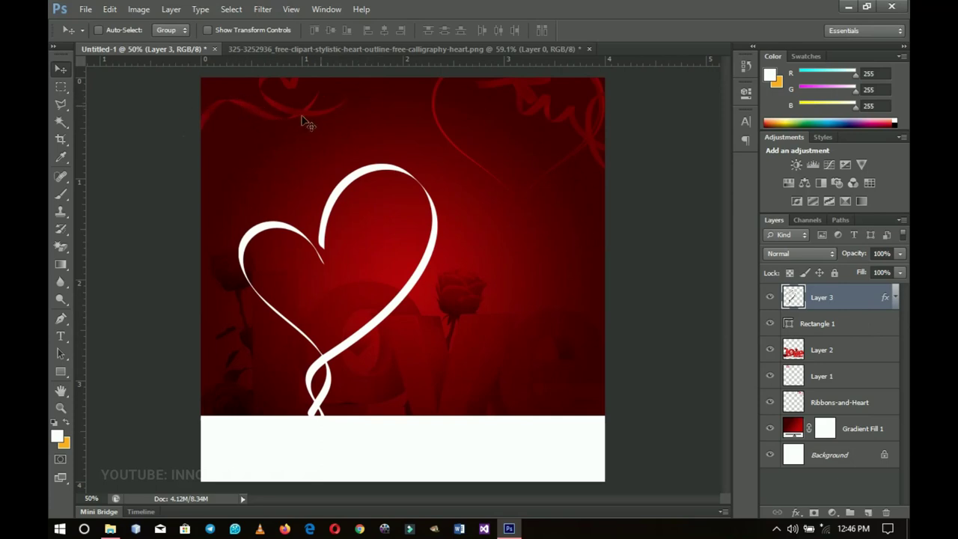
Add the two-line white text "INSTITUTION NAME AND LOCATION HERE" in Raleway Bold, 8.08 pt, near the flyer's upper left
left_click(61, 336)
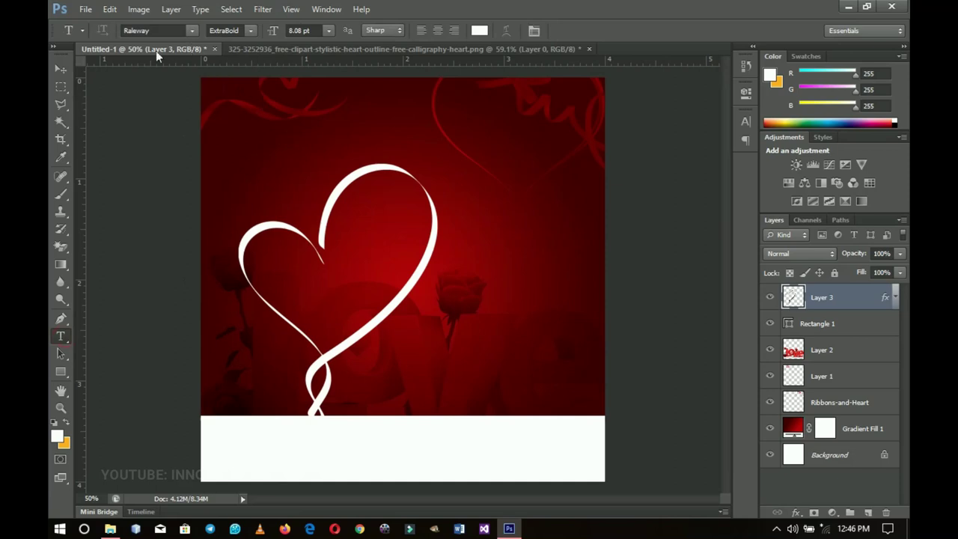
left_click(250, 31)
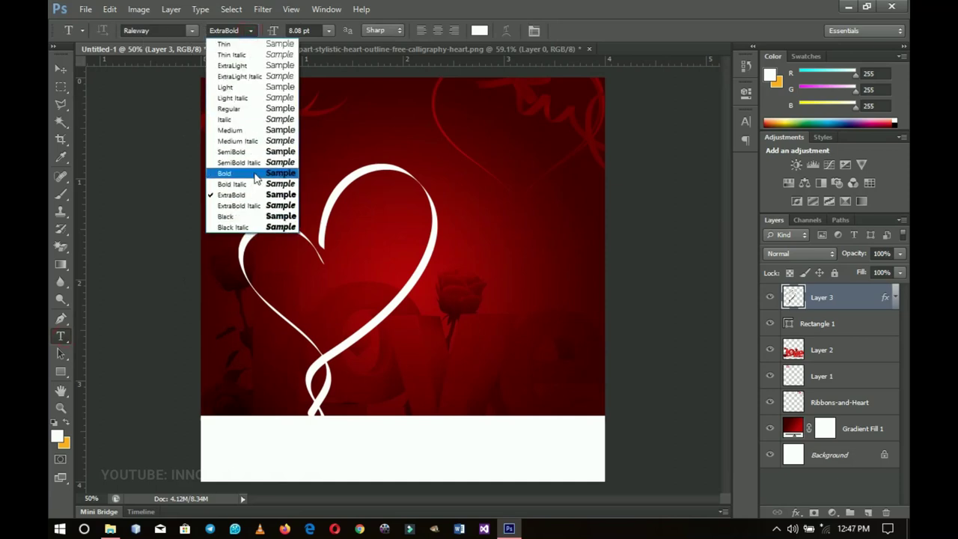
left_click(255, 176)
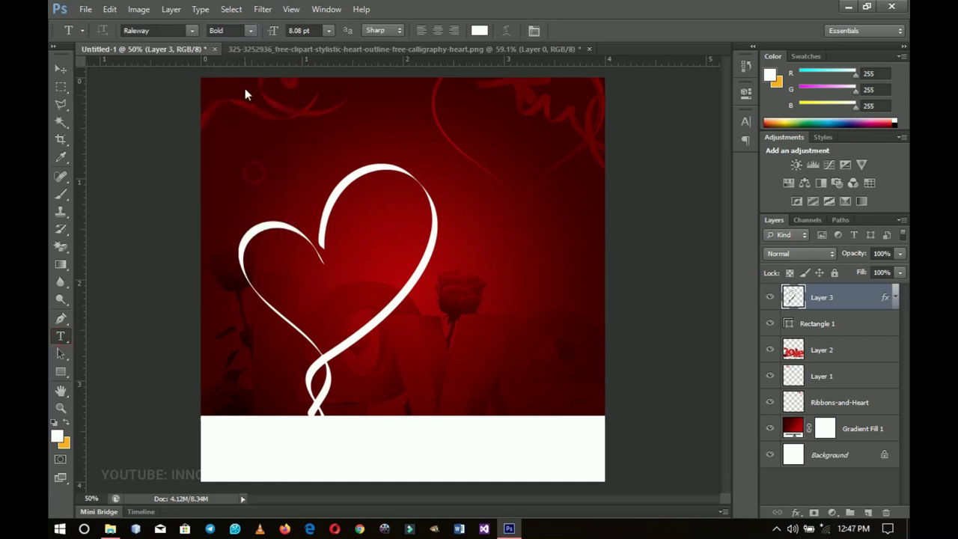
left_click(292, 143)
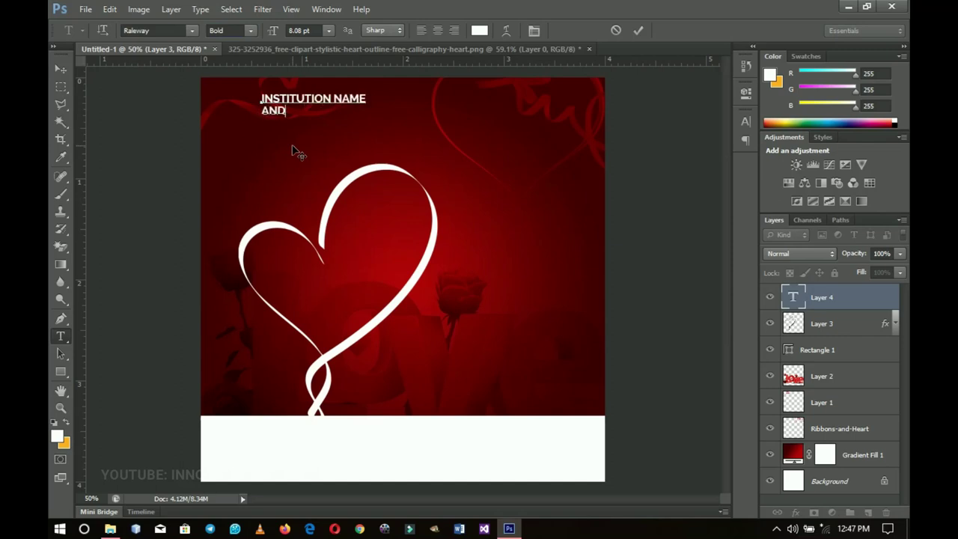
type("HERE")
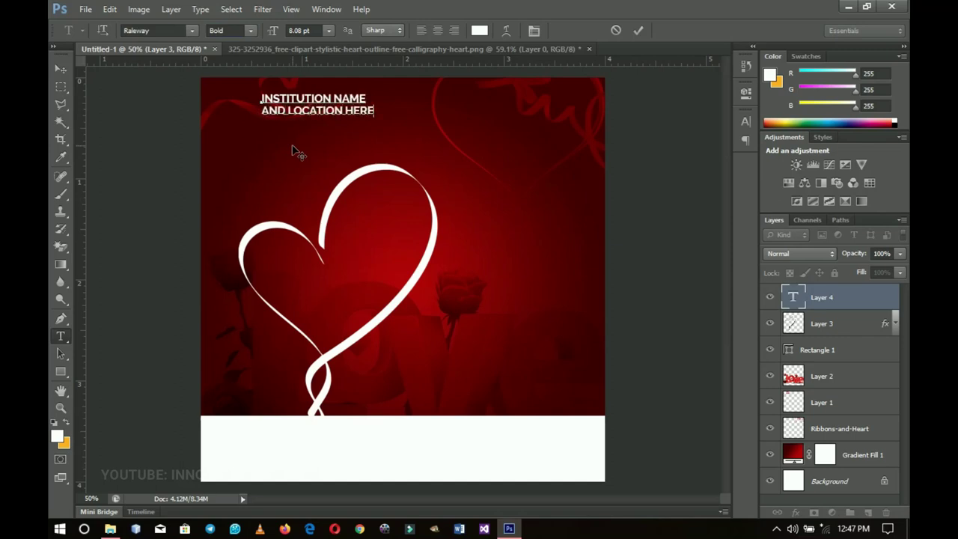
Enlarge the institution text to about 124% and position it in the flyer's upper-left area
left_click(60, 69)
left_click_drag(293, 141, 276, 137)
key("ctrl+t")
left_click_drag(361, 120, 375, 124)
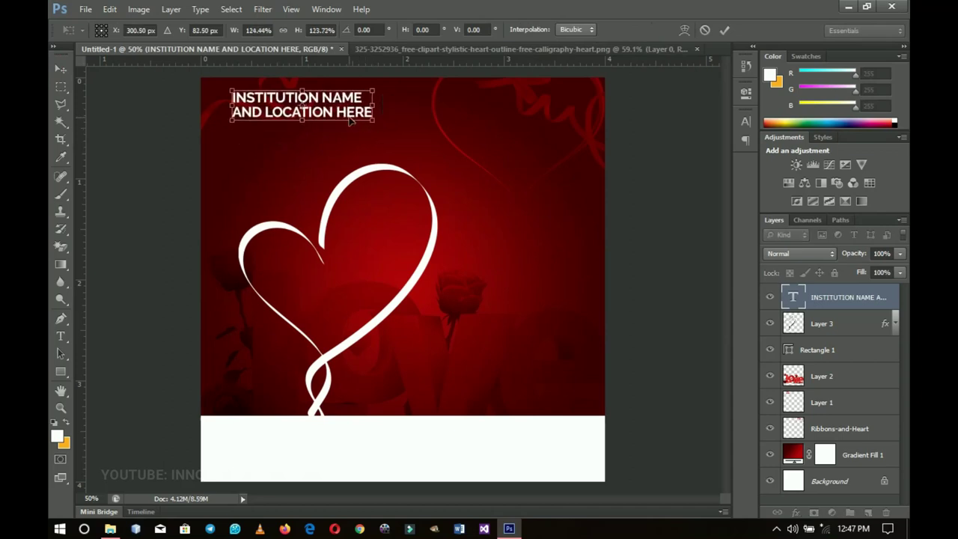
key("Return")
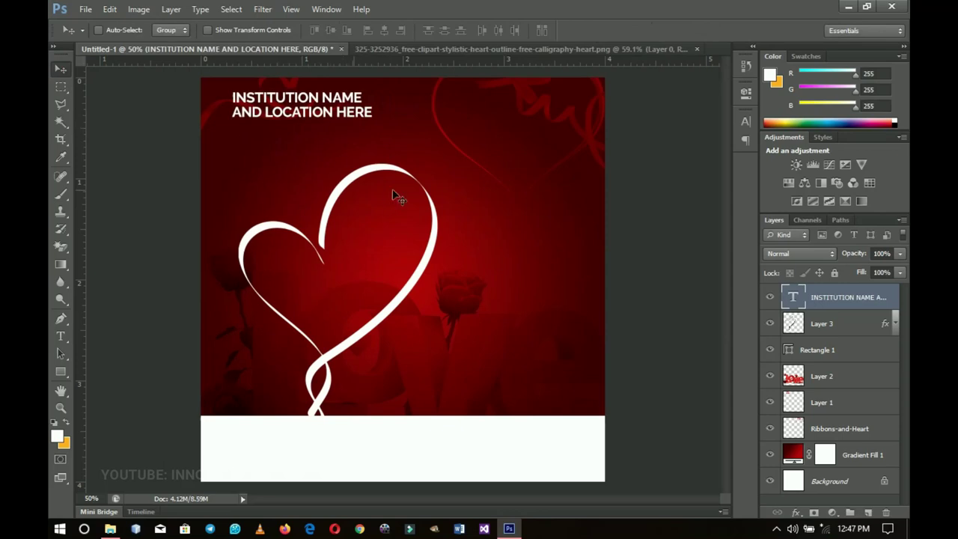
Duplicate the institution text below the original and change the copy to a two-line "A NIGHT OF LOVE" in Raleway ExtraBold
left_click_drag(285, 101, 295, 181)
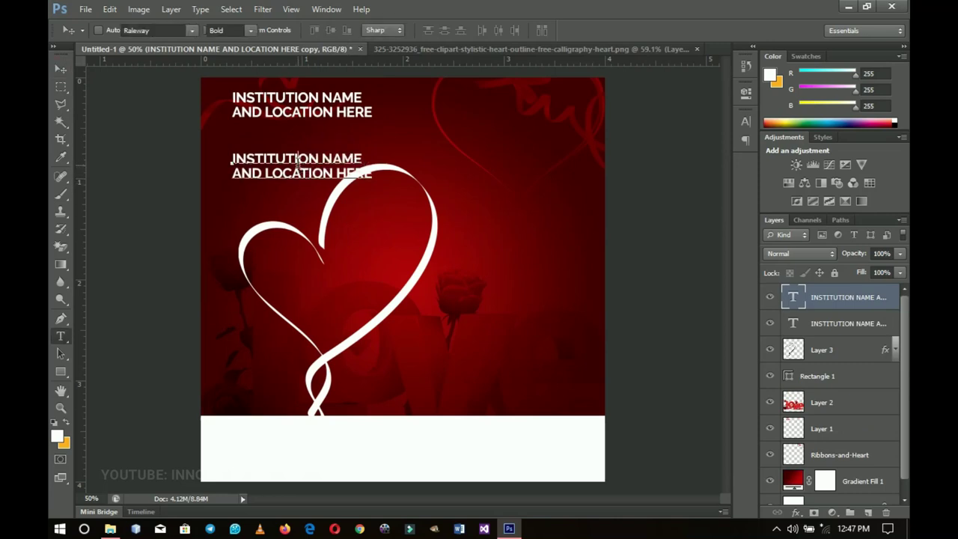
double_click(299, 166)
left_click(237, 159)
key("ctrl+a")
type("A NIGHT ")
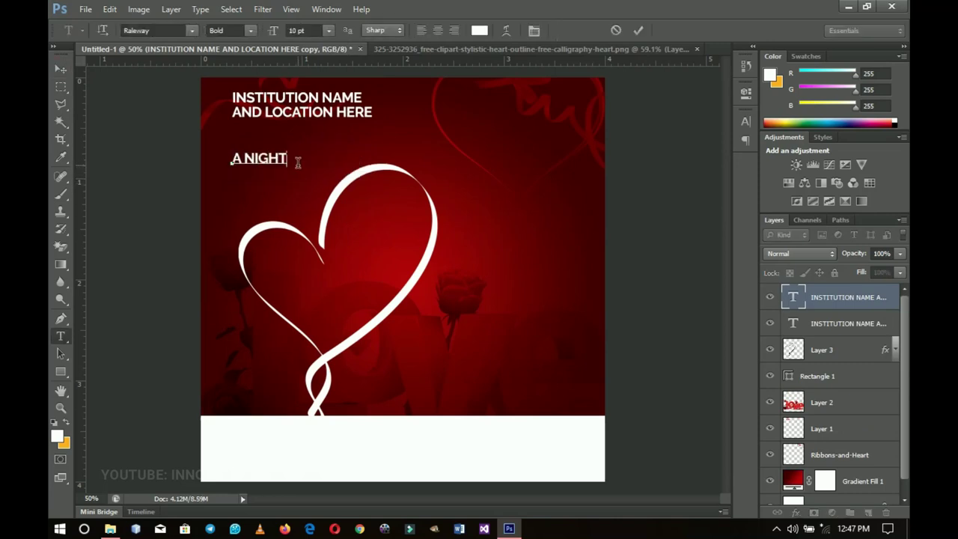
type("OF")
key("ctrl+a")
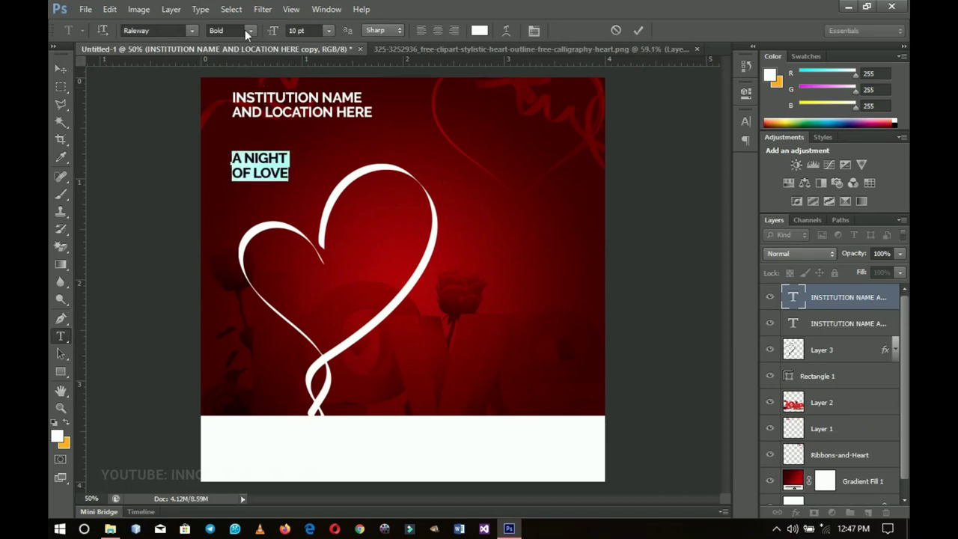
left_click(249, 30)
left_click(225, 195)
key("ctrl+Return")
Enlarge "A NIGHT OF LOVE" to about 163% and place it above the heart's left lobe
key("ctrl+t")
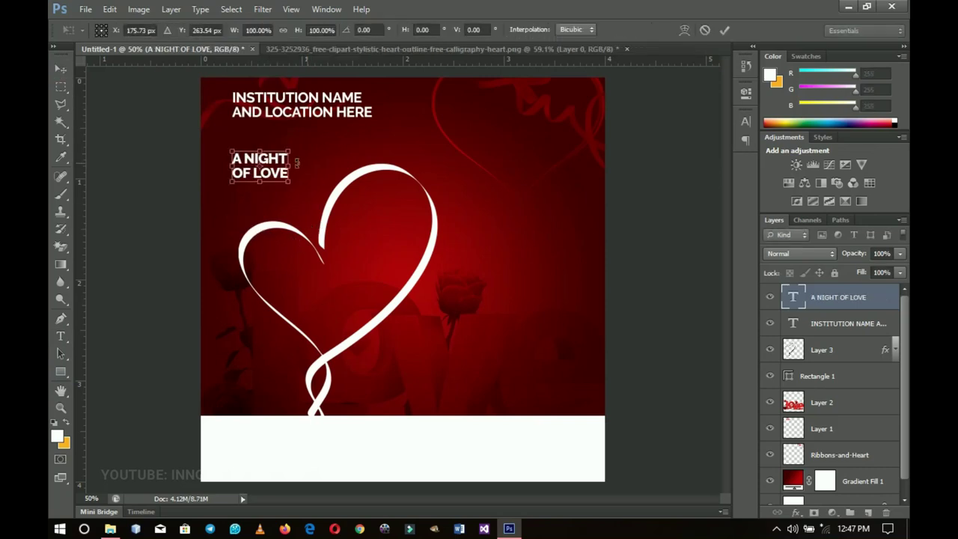
left_click_drag(291, 153, 311, 143)
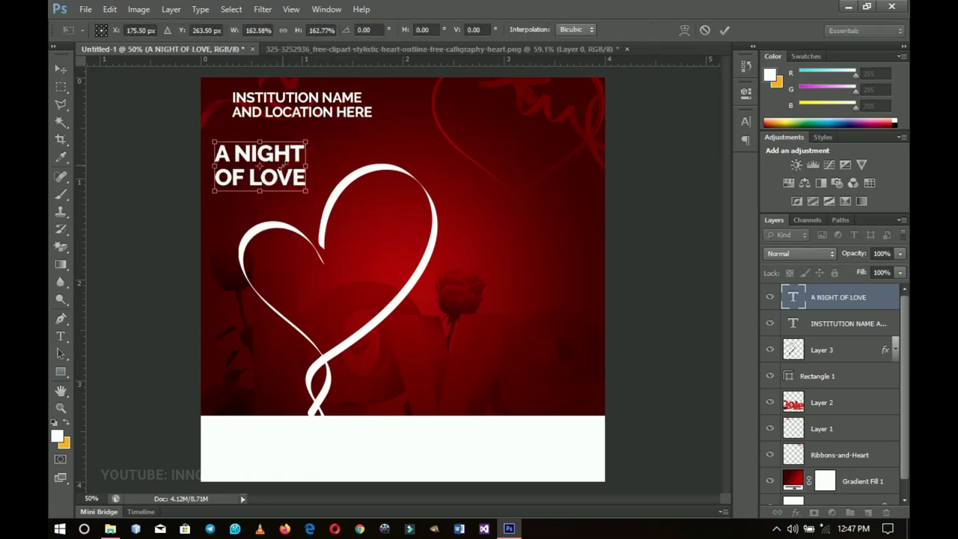
key("Return")
mouse_move(283, 170)
left_mouse_down()
mouse_move(299, 179)
mouse_move(292, 176)
left_mouse_up()
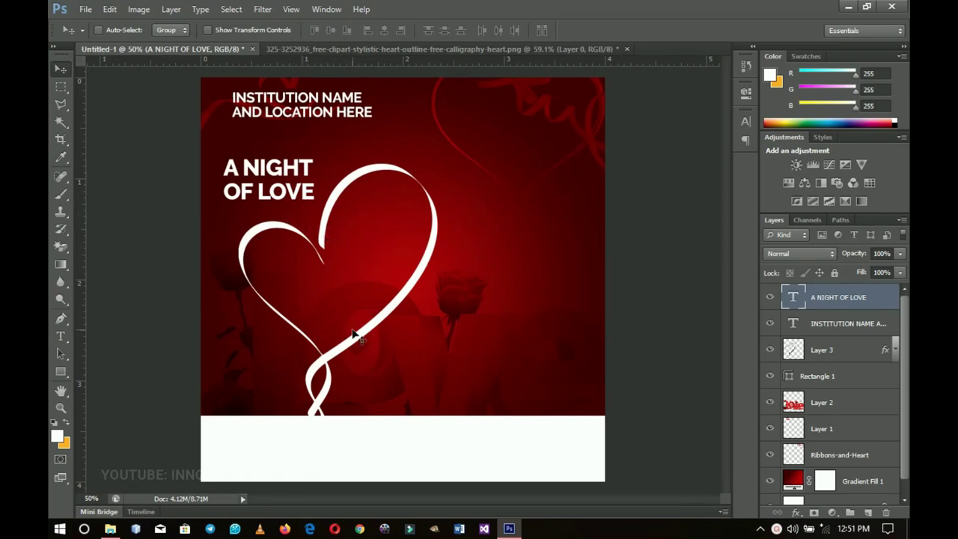
Duplicate "A NIGHT OF LOVE" into the heart's right lobe and change the copy to "Before" in the Allessa Personal script font
key("ctrl+j")
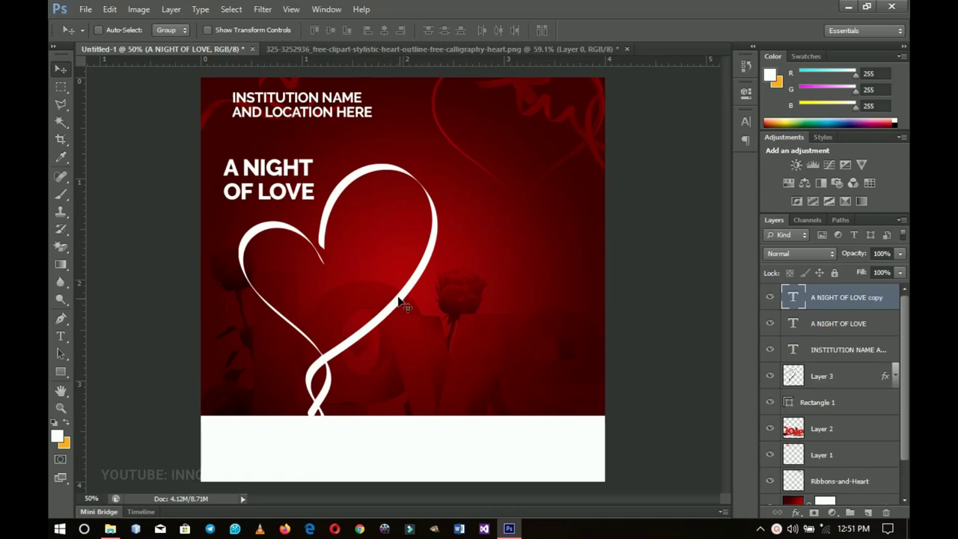
left_click_drag(256, 188, 358, 232)
key("t")
left_click(359, 213)
key("ctrl+a")
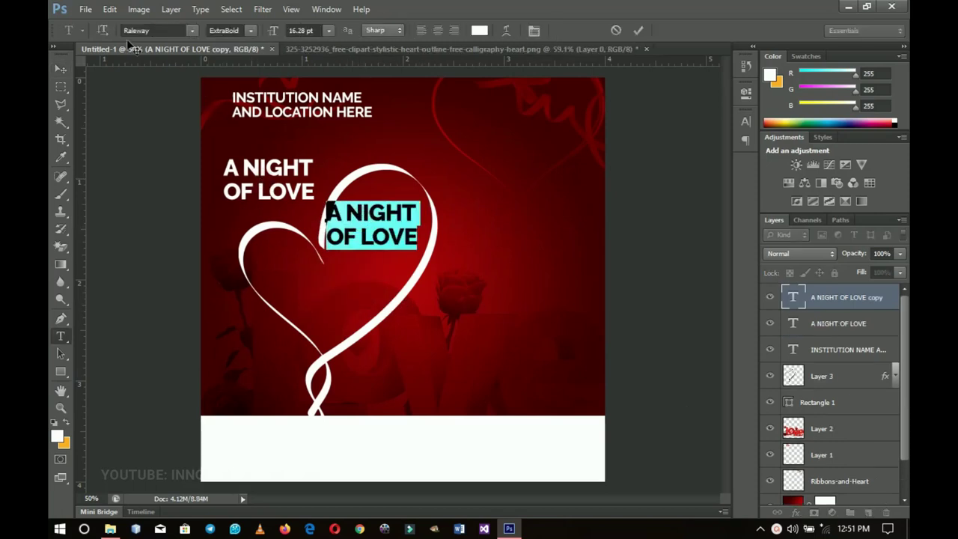
left_click(164, 30)
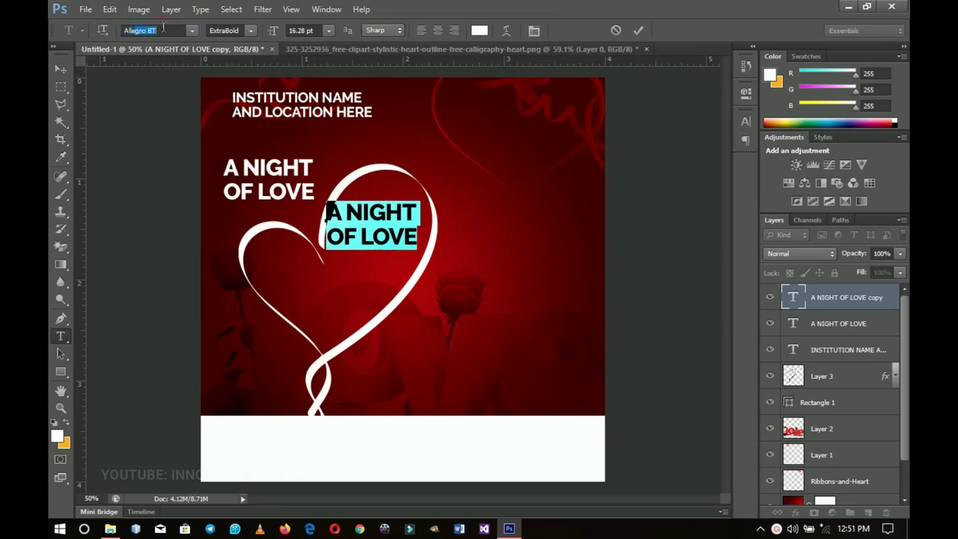
scroll(163, 27, "up", 1)
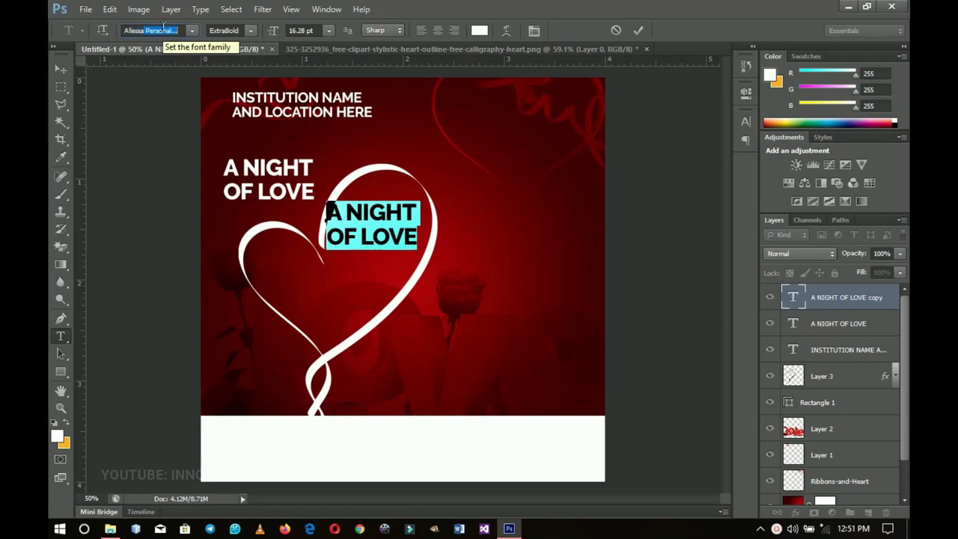
key("Return")
type("fore")
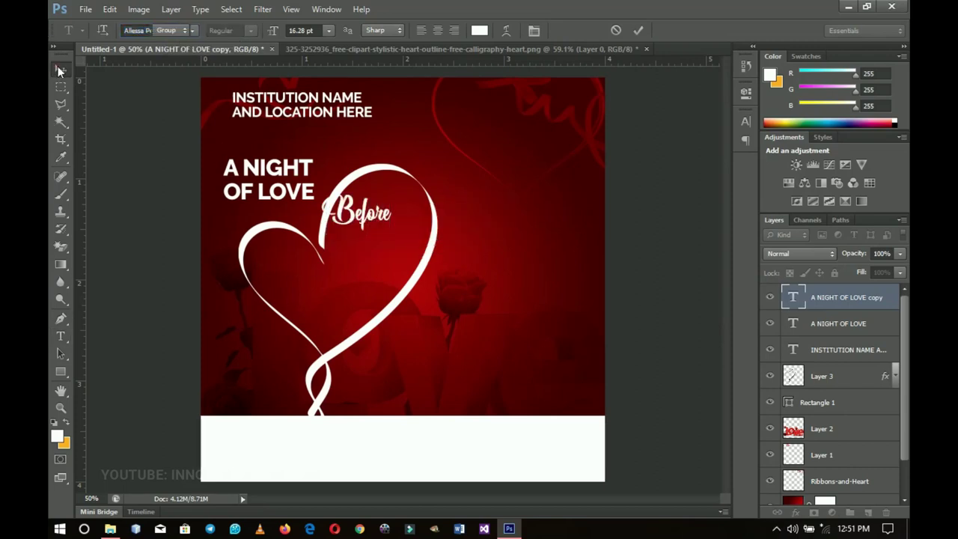
Enlarge the "Before" text to about 22.7 pt within the heart's right lobe
left_click(59, 67)
key("ctrl+t")
left_click_drag(397, 236, 420, 212)
key("Return")
key("ctrl+t")
key("Return")
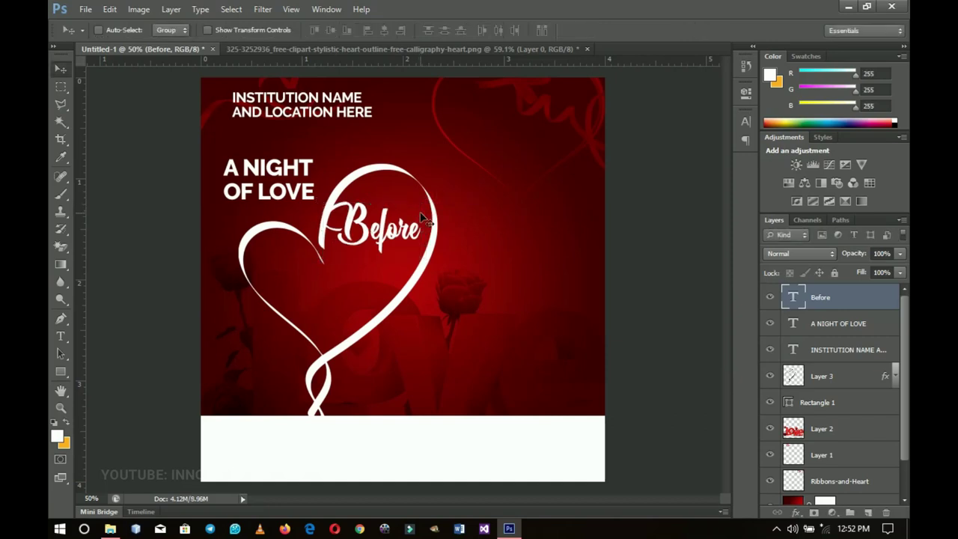
Duplicate "Before" into the lower part of the heart and change the copy's wording to "I DO"
left_click_drag(423, 219, 355, 298)
key("t")
double_click(346, 298)
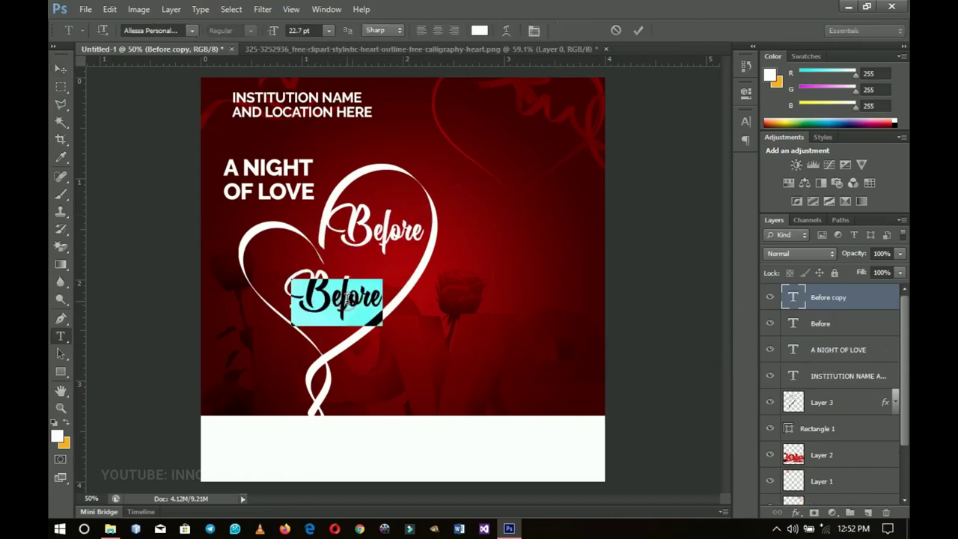
type("I DO")
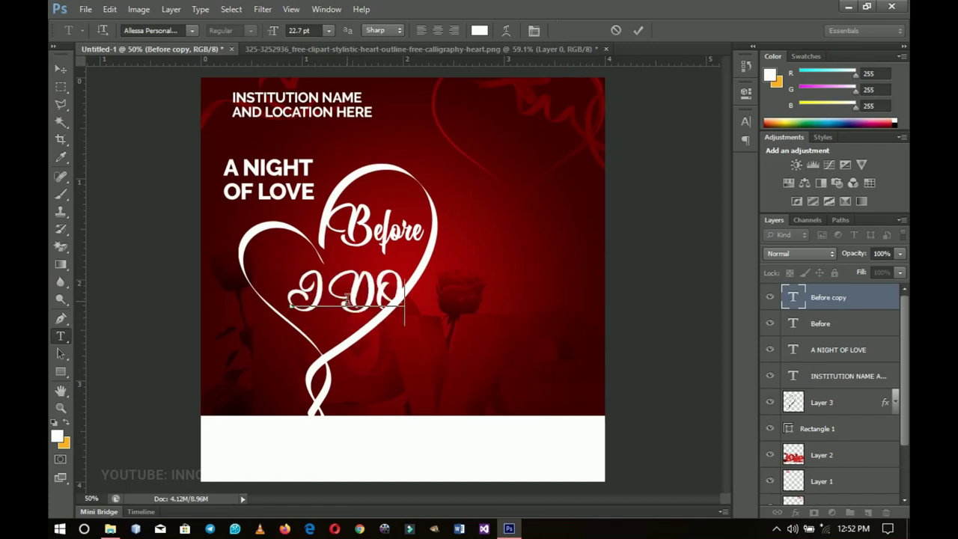
Set the "I DO" text in the Poppins font with the Bold style
left_click_drag(405, 299, 289, 302)
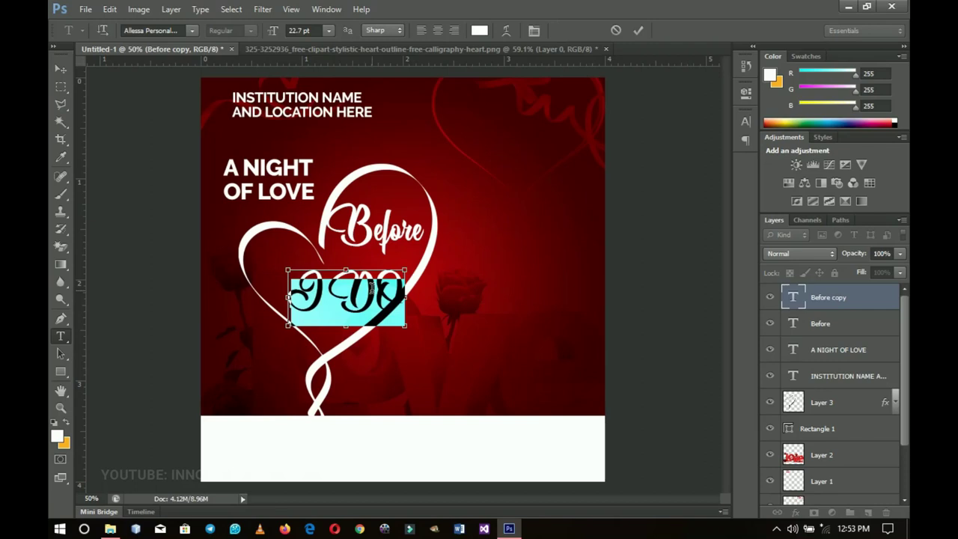
left_click(147, 30)
left_click(149, 28)
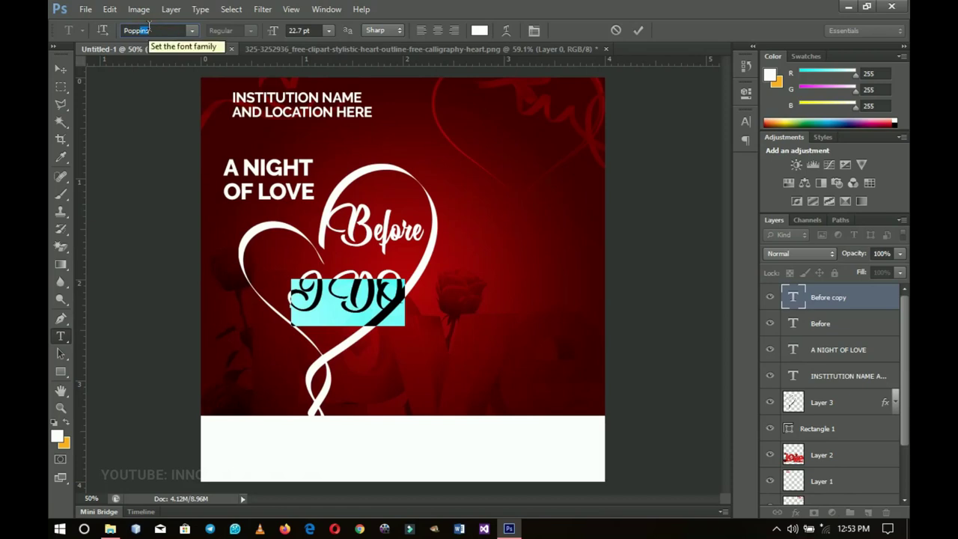
key("Return")
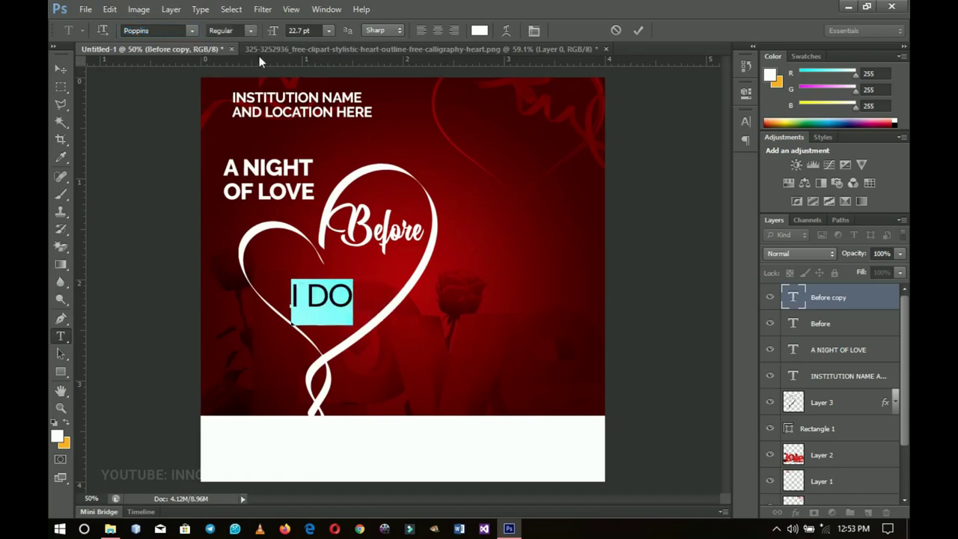
left_click(250, 30)
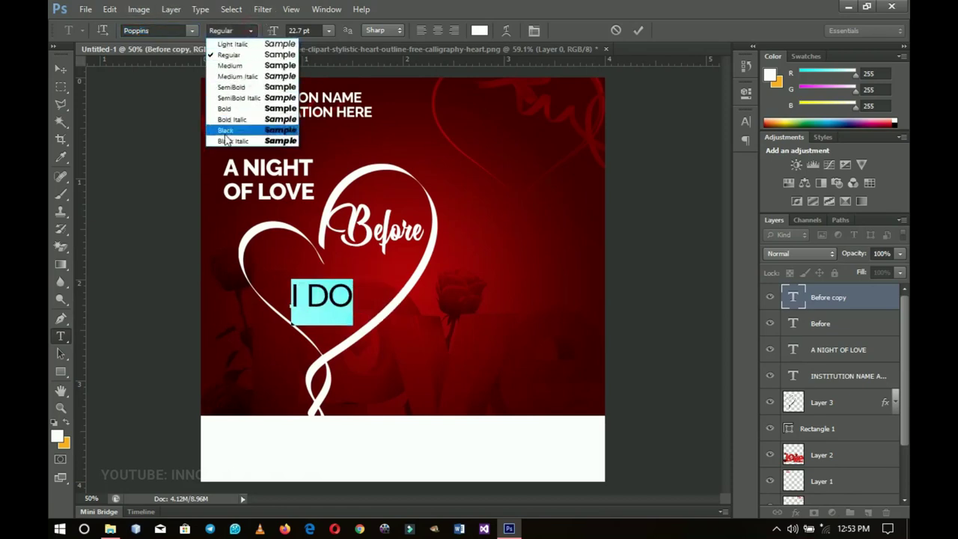
left_click(253, 109)
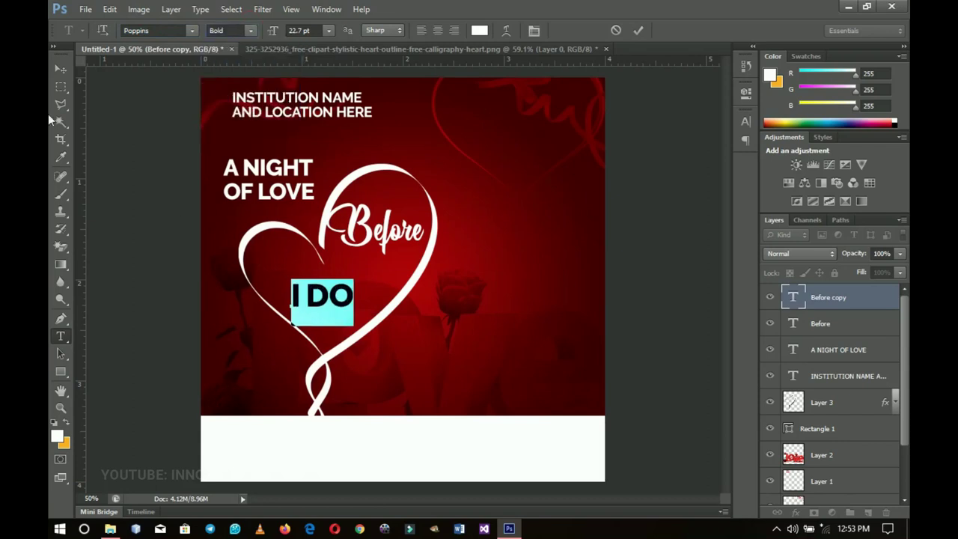
Enlarge "I DO" to about 157% and position it inside the heart under "Before"
left_click(59, 72)
key("ctrl+t")
left_click_drag(355, 326, 372, 339)
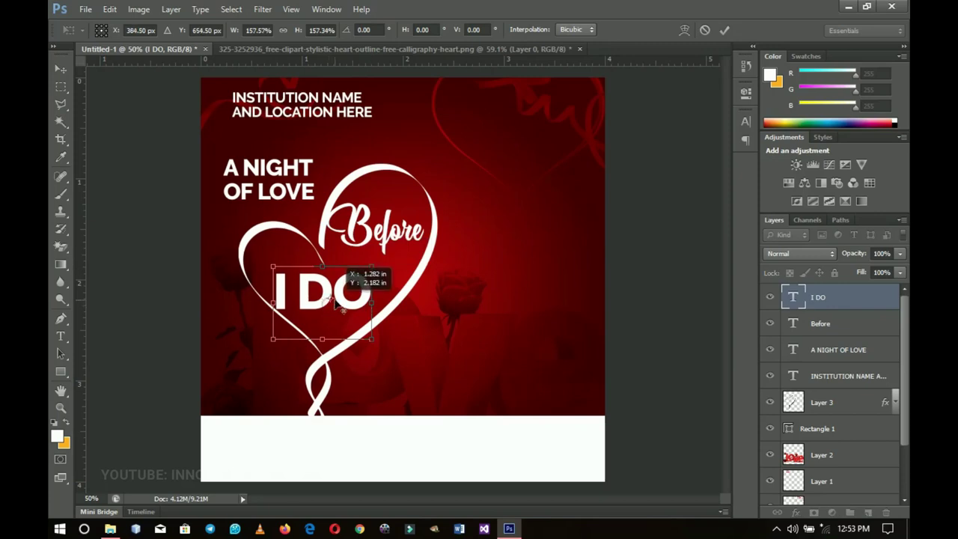
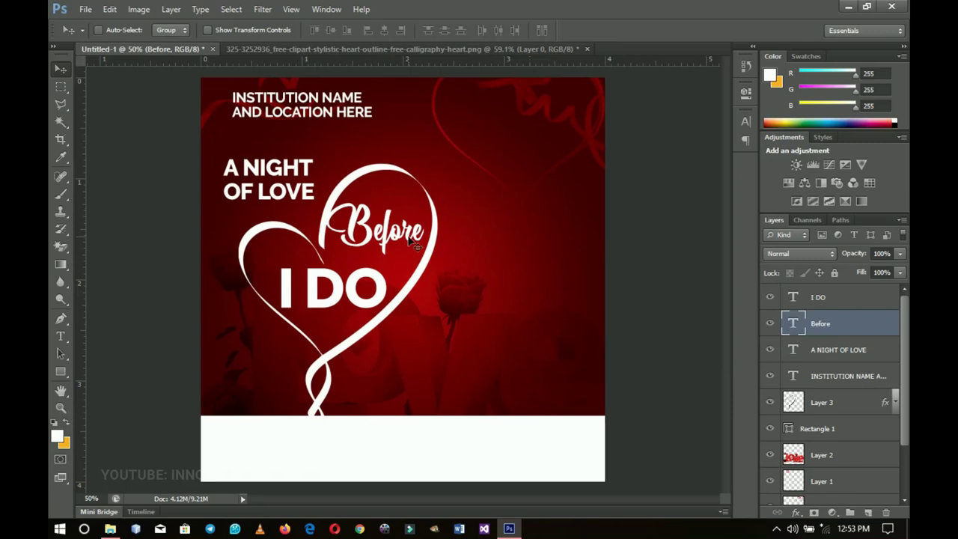
Duplicate "Before" to the upper right of the heart and change the copy's wording to "Ready for Marriage" on two lines
key("ctrl+j")
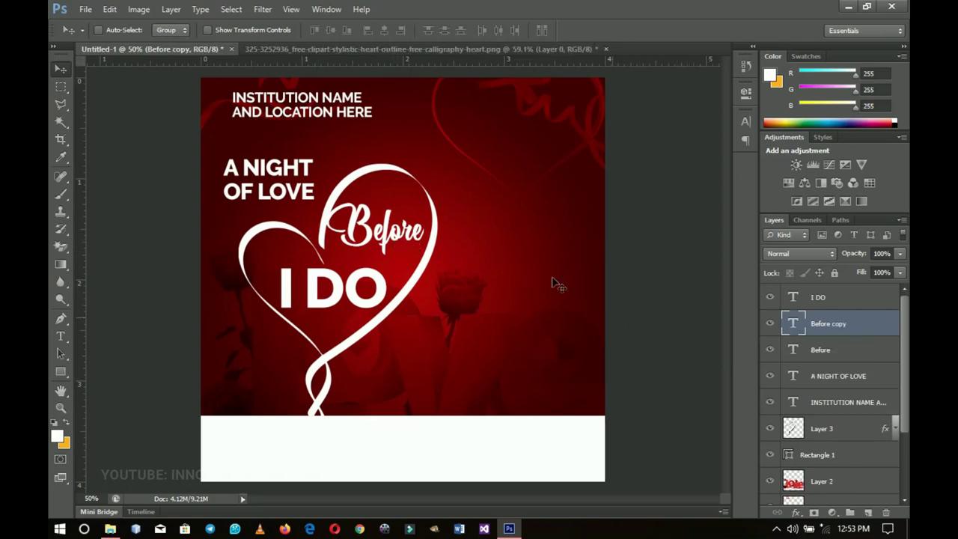
left_click_drag(380, 232, 507, 183)
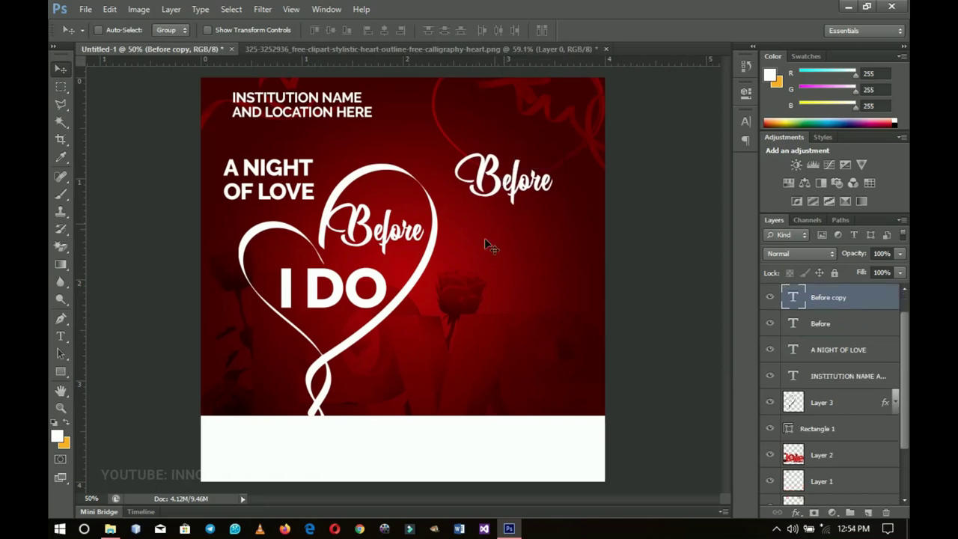
key("t")
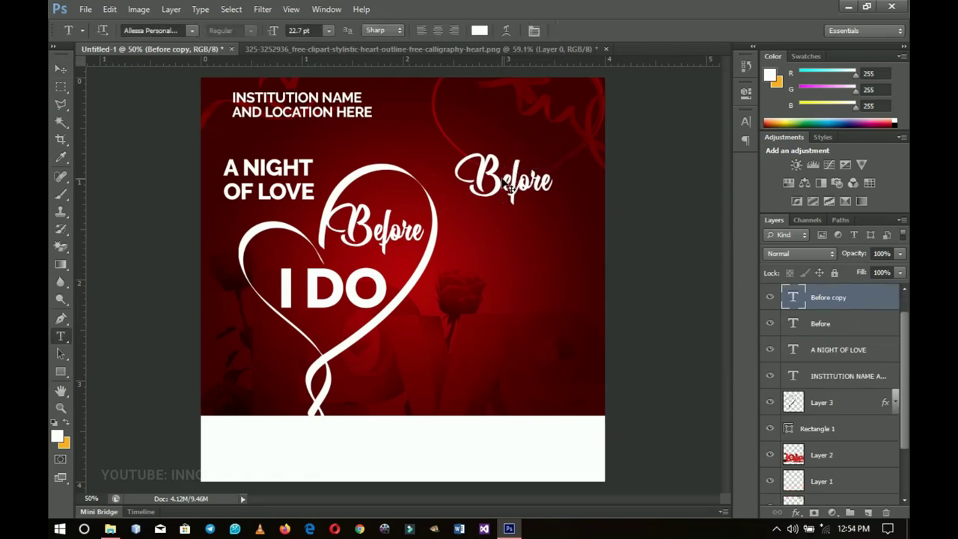
left_click(509, 189)
double_click(509, 188)
type("Ready")
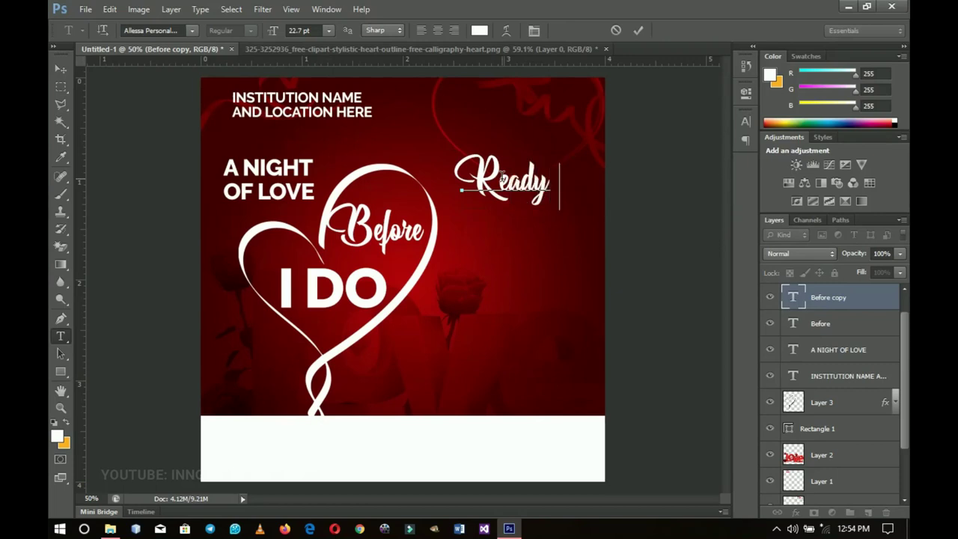
type(" for")
key("Return")
type("Marriage")
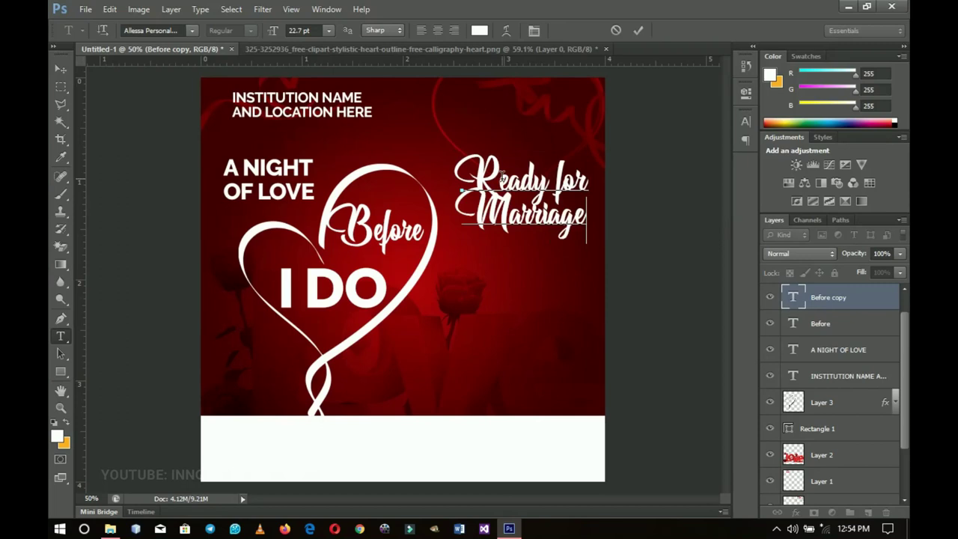
Set the whole "Ready for Marriage" text in the Balmoral LET font
key("ctrl+a")
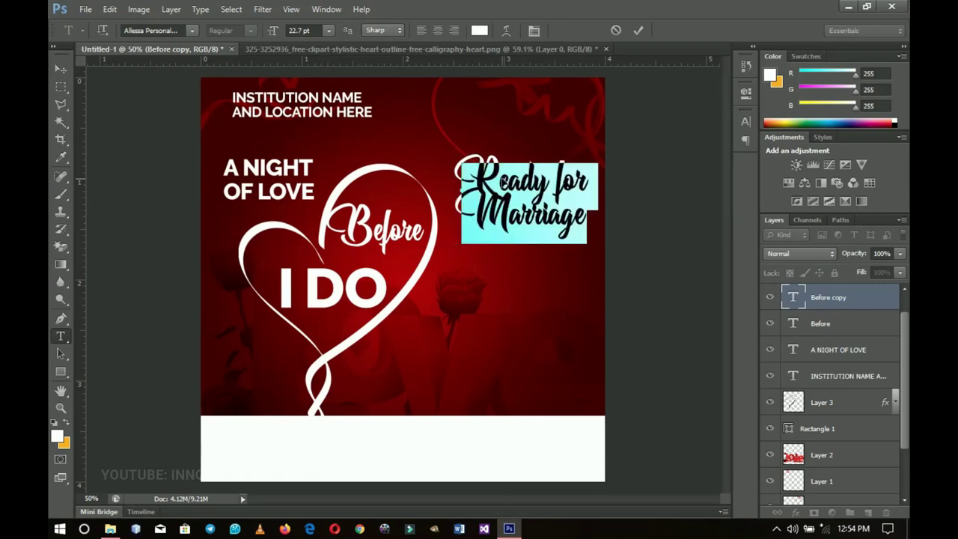
left_click(173, 31)
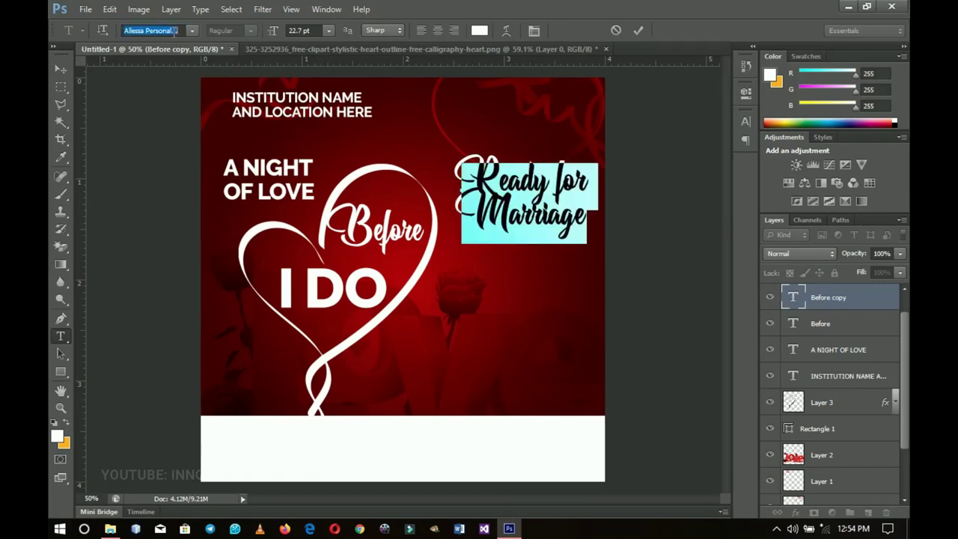
type("Balmoral LET")
key("Return")
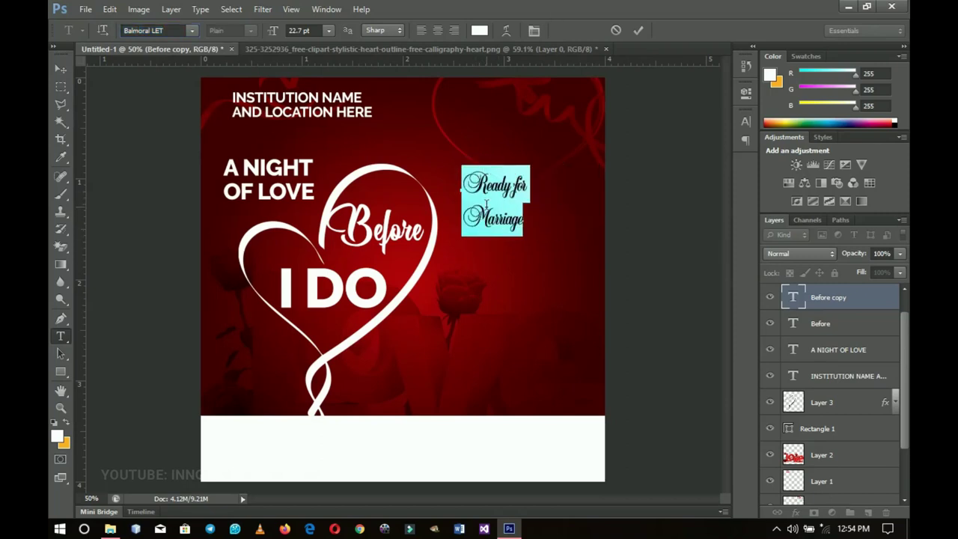
Enlarge "Ready for Marriage" to 35.7 pt and set its leading to 20.86 pt
left_click(534, 31)
left_click(667, 149)
left_click_drag(666, 149, 661, 152)
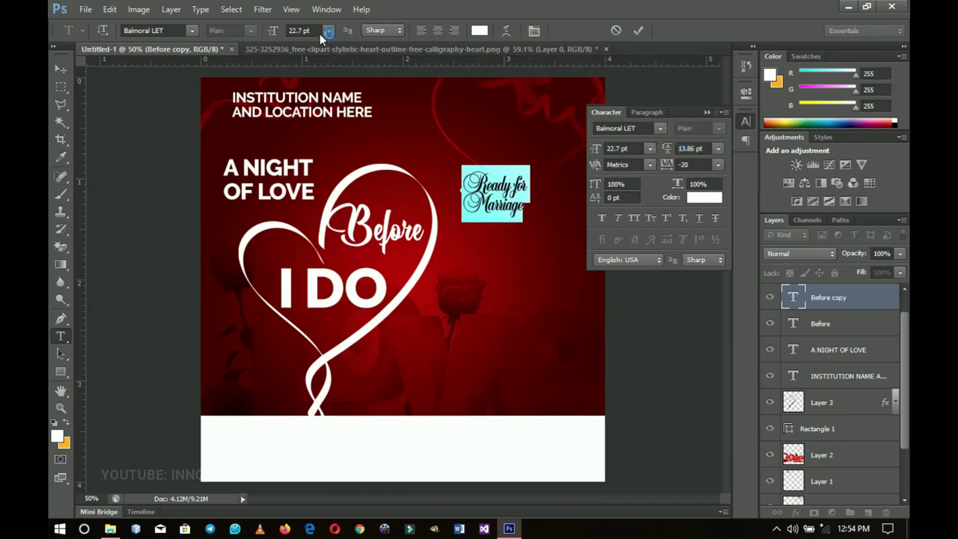
left_click_drag(271, 30, 279, 30)
left_click_drag(665, 149, 666, 149)
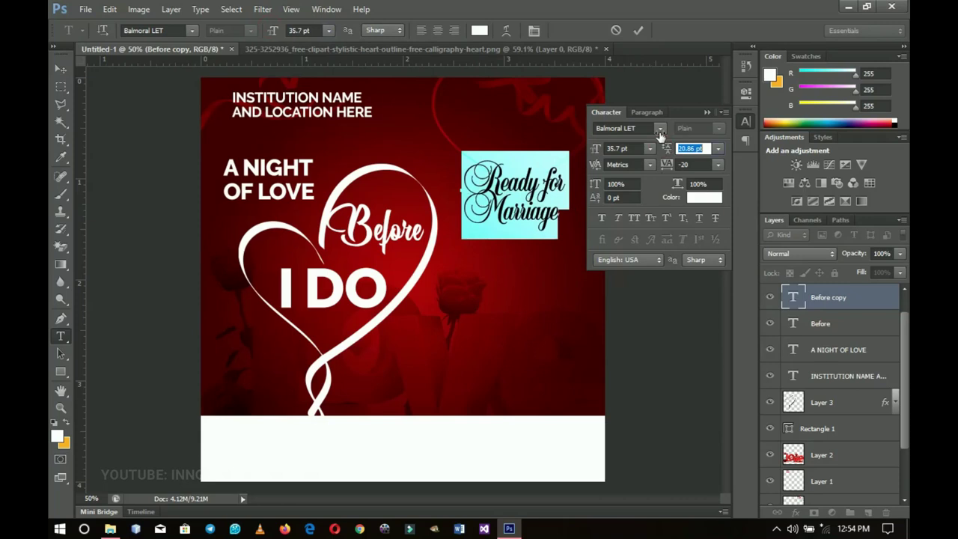
left_click(638, 30)
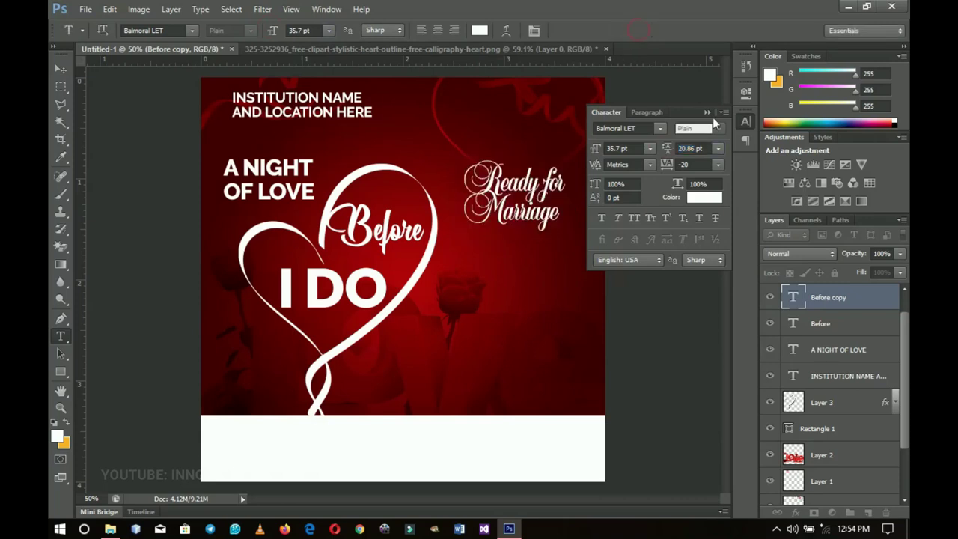
Add an Outer Glow effect to the "Ready for Marriage" layer with pure red (ff0000) as the glow colour
key("v")
right_click(857, 300)
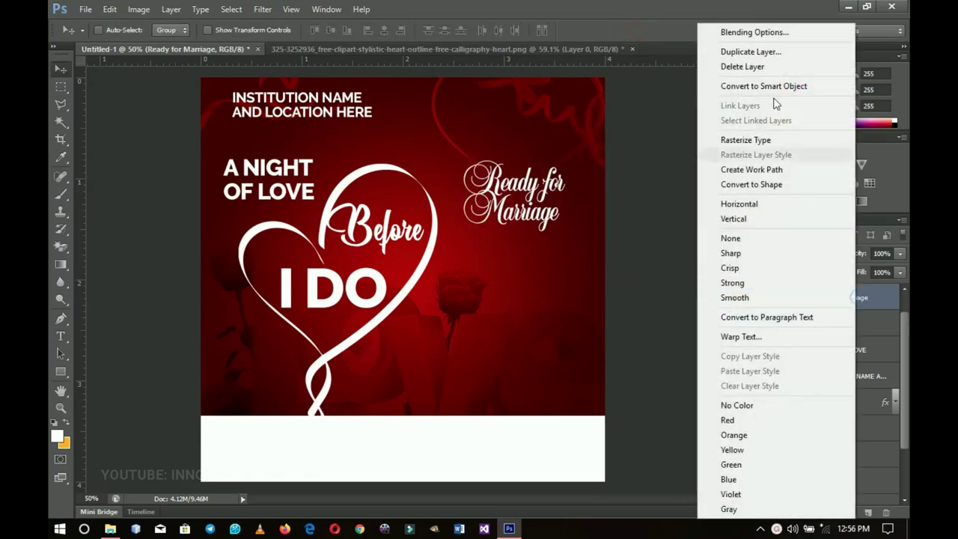
left_click(655, 149)
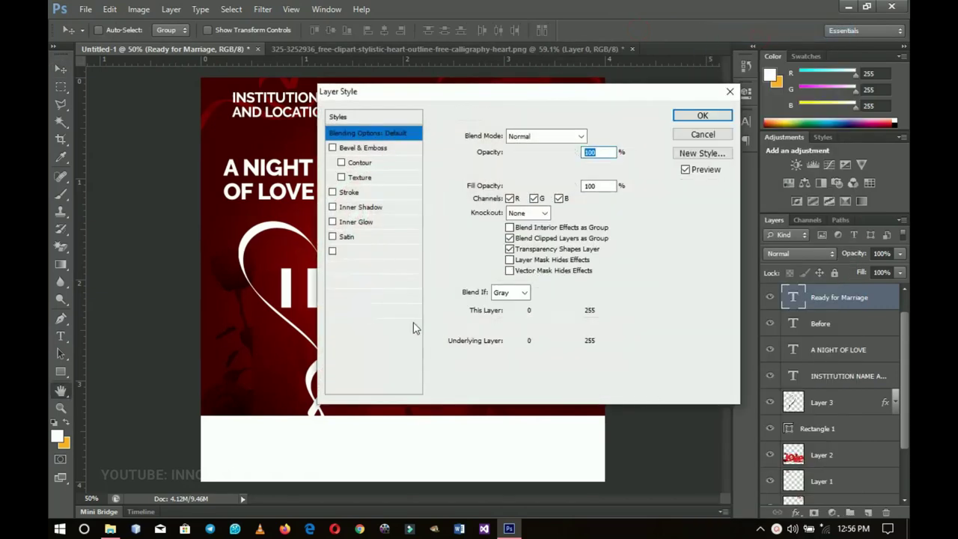
left_click(357, 297)
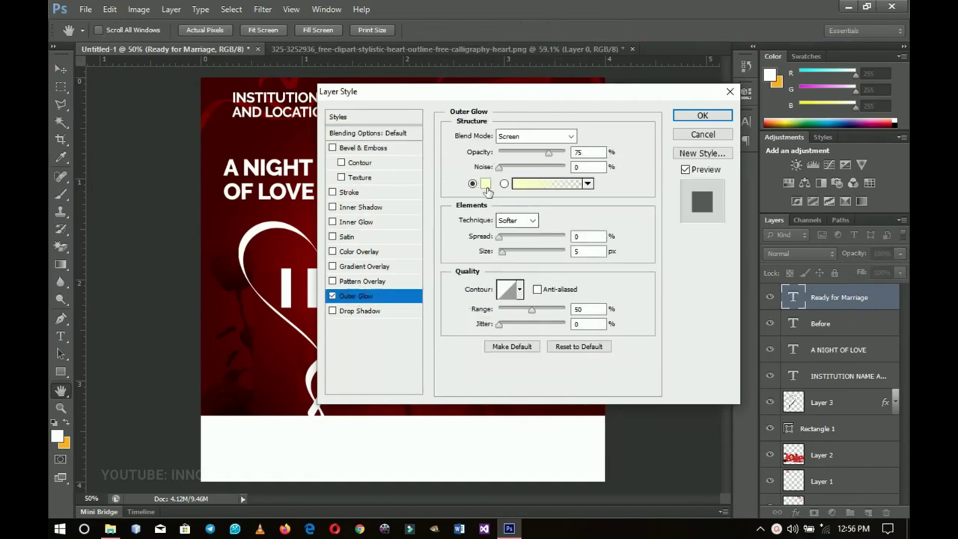
left_click(485, 185)
left_click_drag(727, 266, 721, 216)
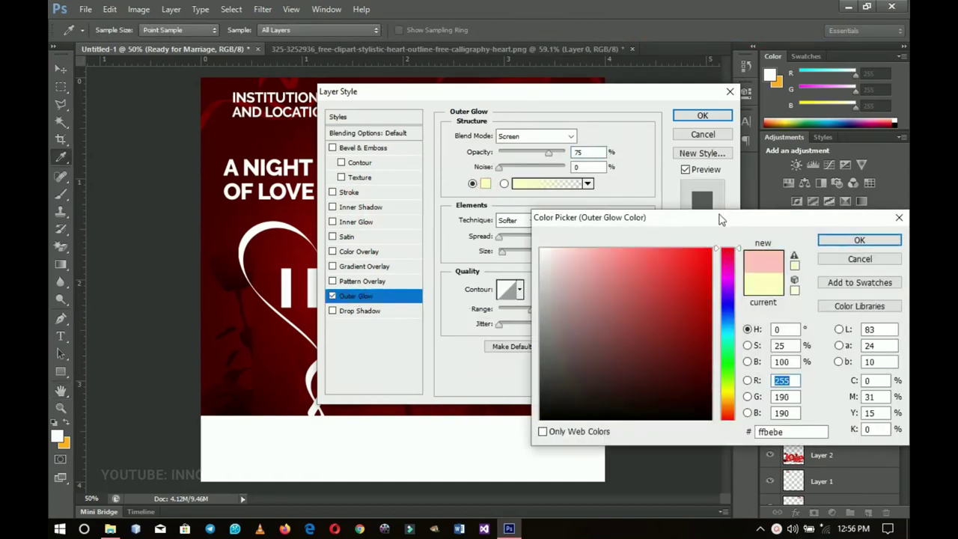
left_click(711, 249)
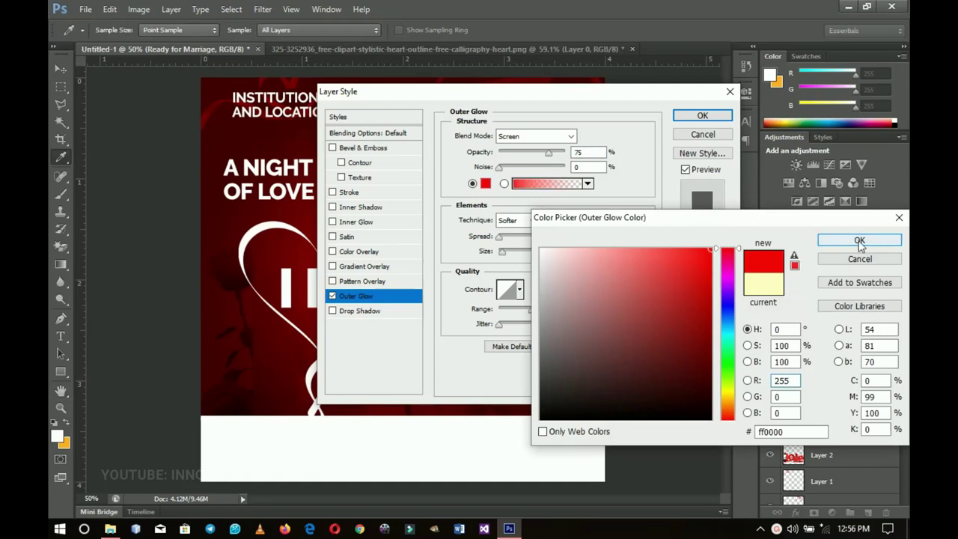
left_click(859, 239)
Increase the size of the red outer glow on "Ready for Marriage" and shift the text slightly upward
left_click_drag(368, 95, 567, 255)
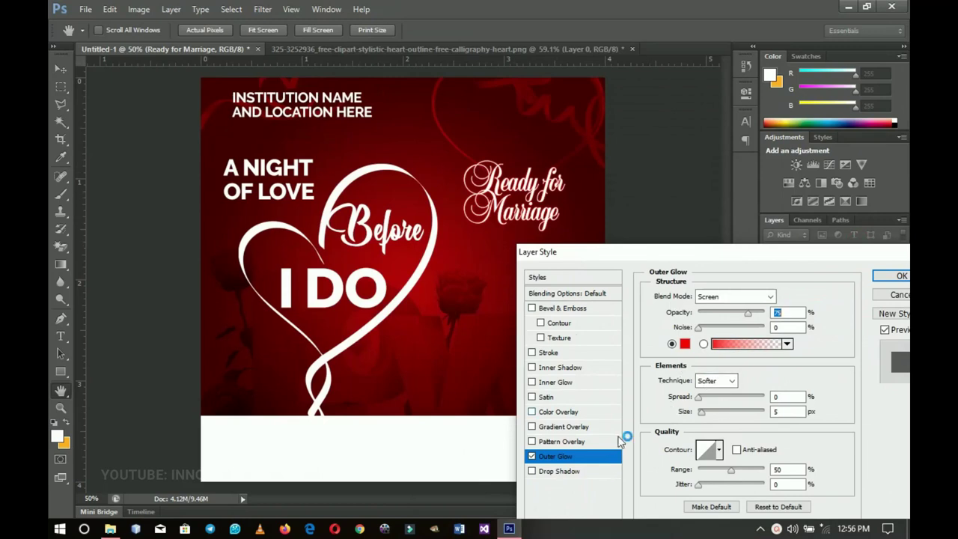
left_click(704, 409)
left_click_drag(705, 409, 717, 414)
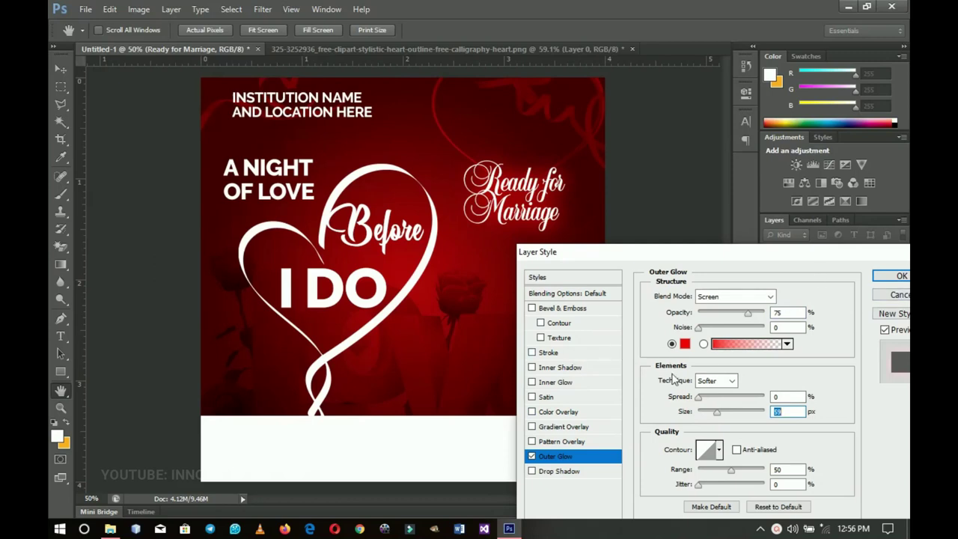
left_click_drag(819, 258, 679, 229)
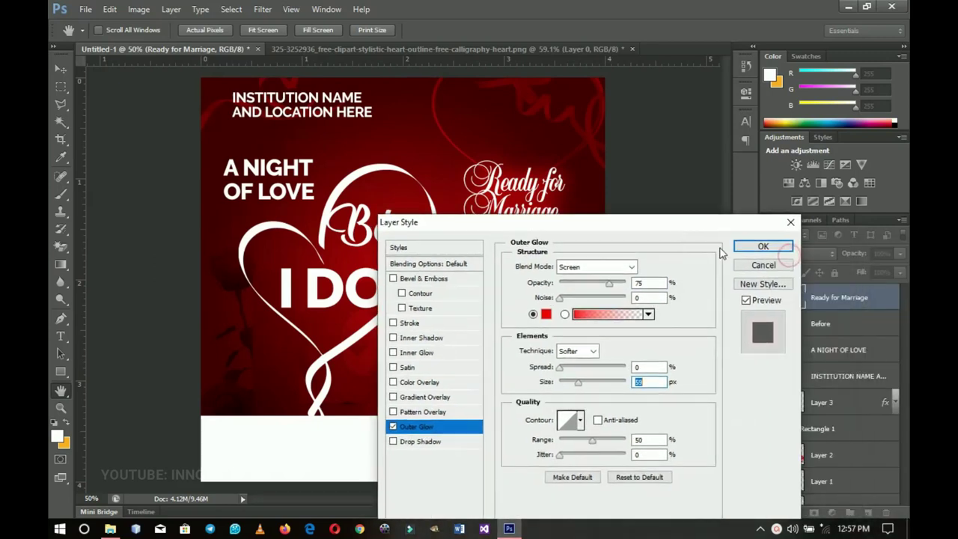
left_click(763, 252)
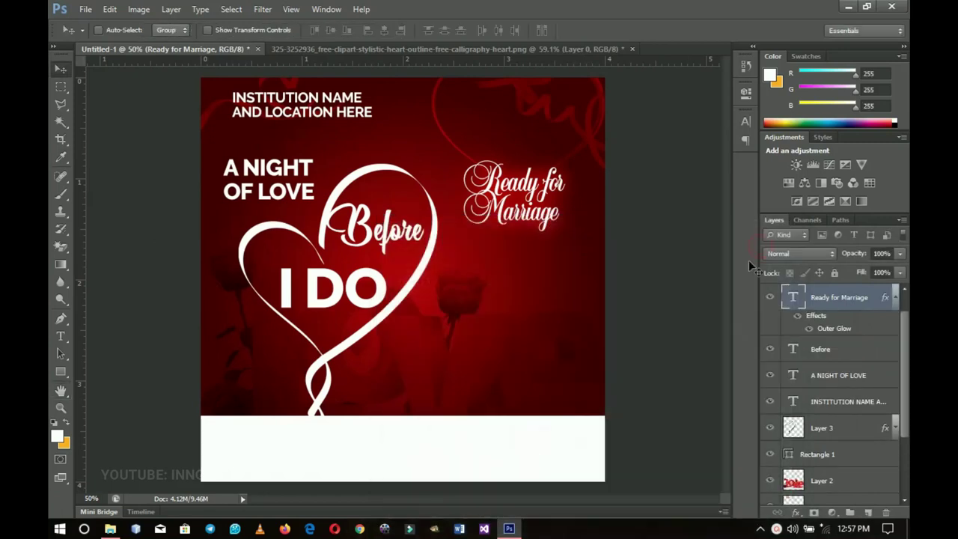
left_click(895, 299)
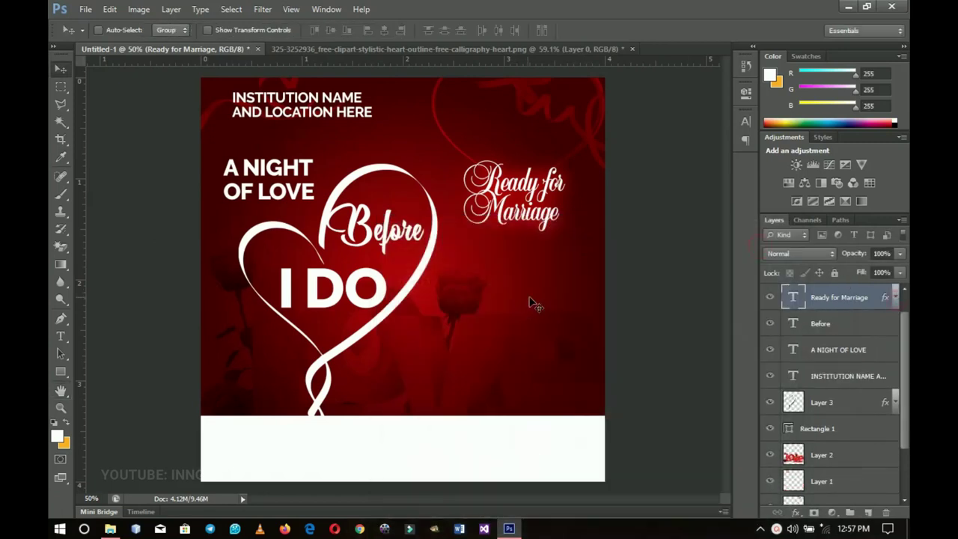
left_click_drag(512, 219, 511, 202)
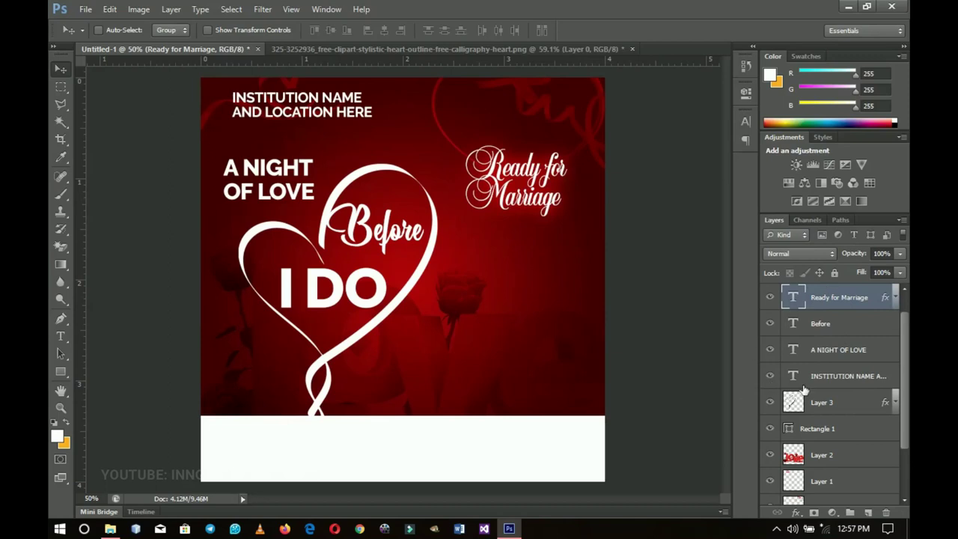
left_click(829, 368, "shift")
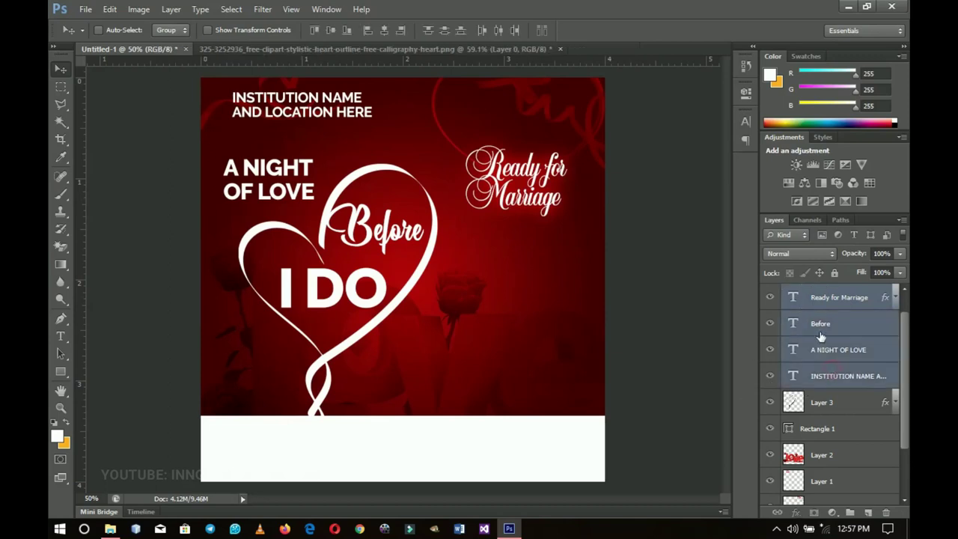
key("ctrl+g")
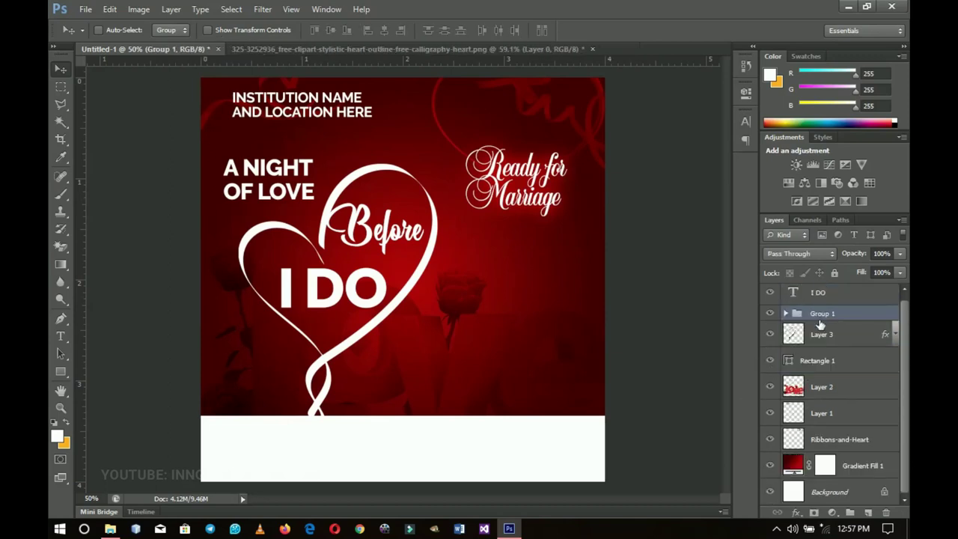
key("ctrl+z")
Group all five text layers from "I DO" down to the institution name, name the group "text", and toggle its visibility to check it
left_click(818, 294)
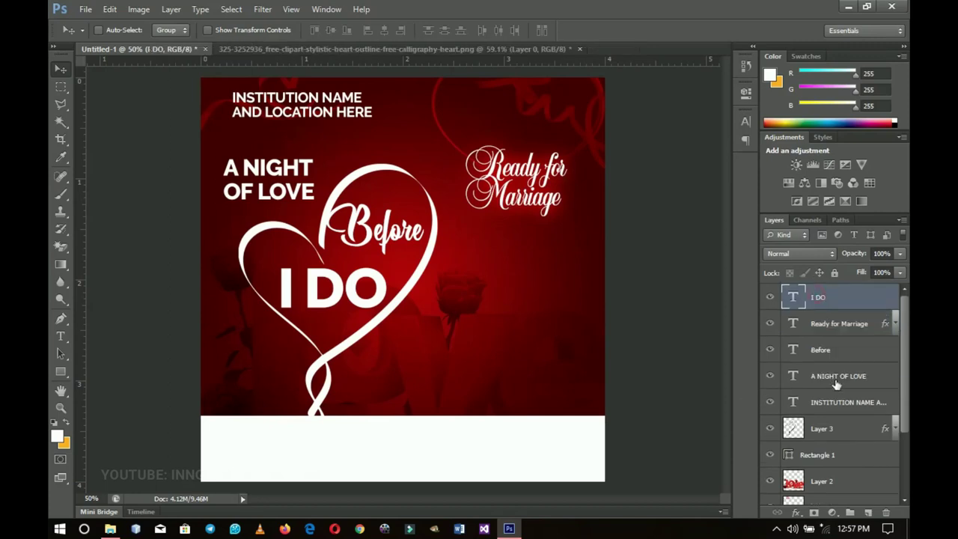
left_click(836, 402, "shift")
key("ctrl+g")
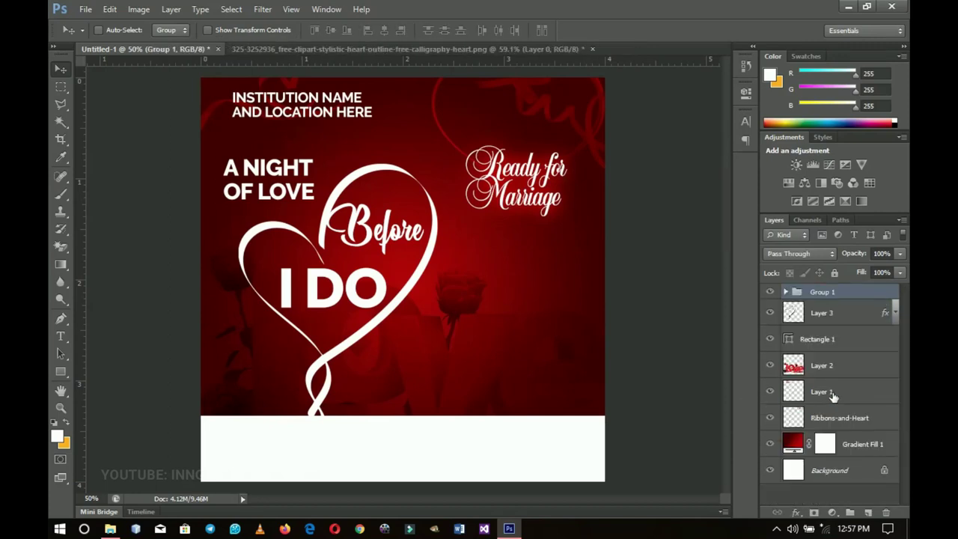
double_click(821, 296)
type("text")
key("Return")
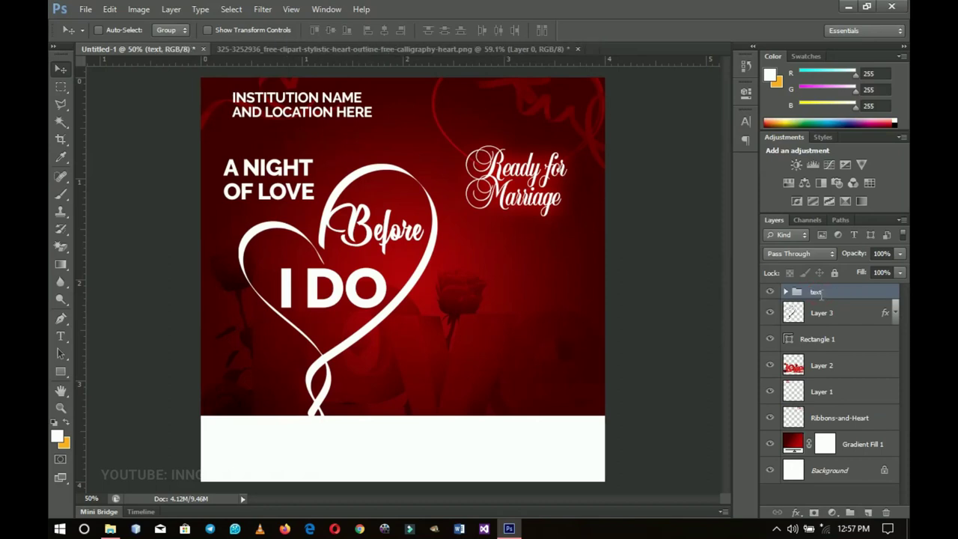
left_click(770, 294)
left_click(770, 294)
left_click(509, 528)
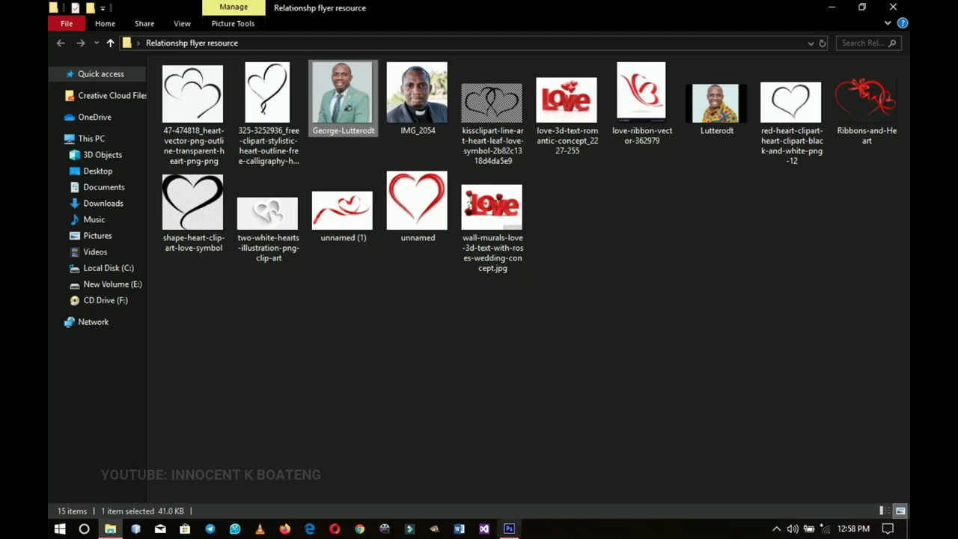
left_click(509, 529)
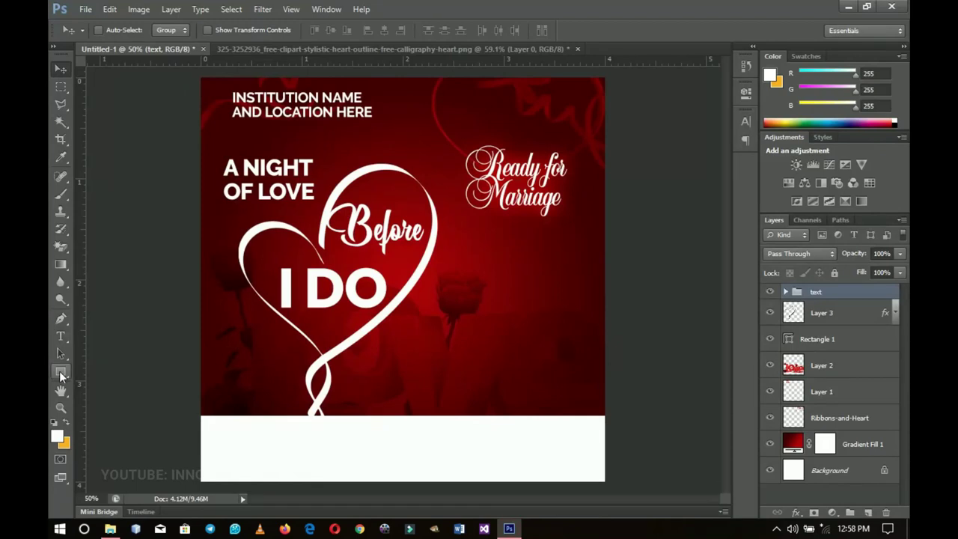
Draw a white rectangle about 378 × 534 px below "Ready for Marriage" and nudge it into place above the white footer
key("u")
left_click_drag(468, 214, 597, 394)
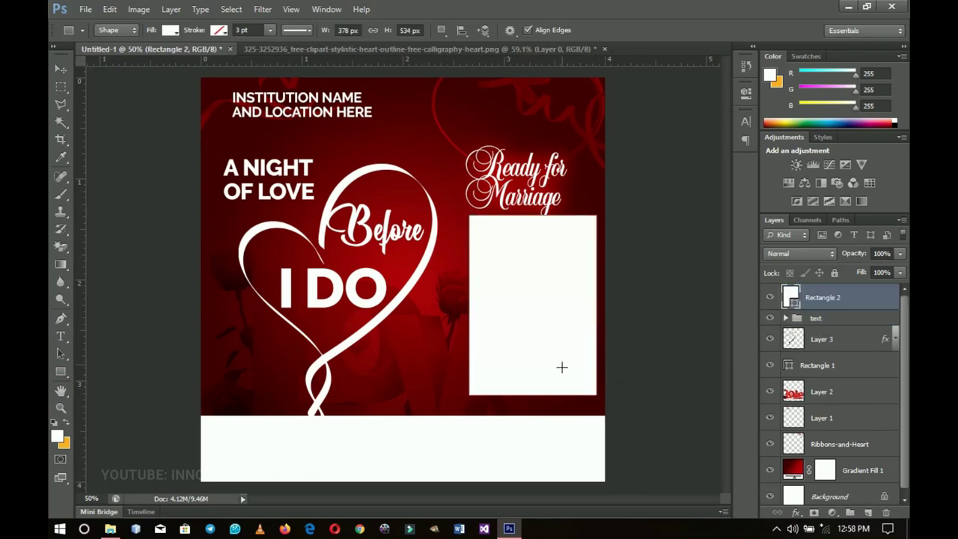
key("v")
left_click_drag(560, 310, 557, 307)
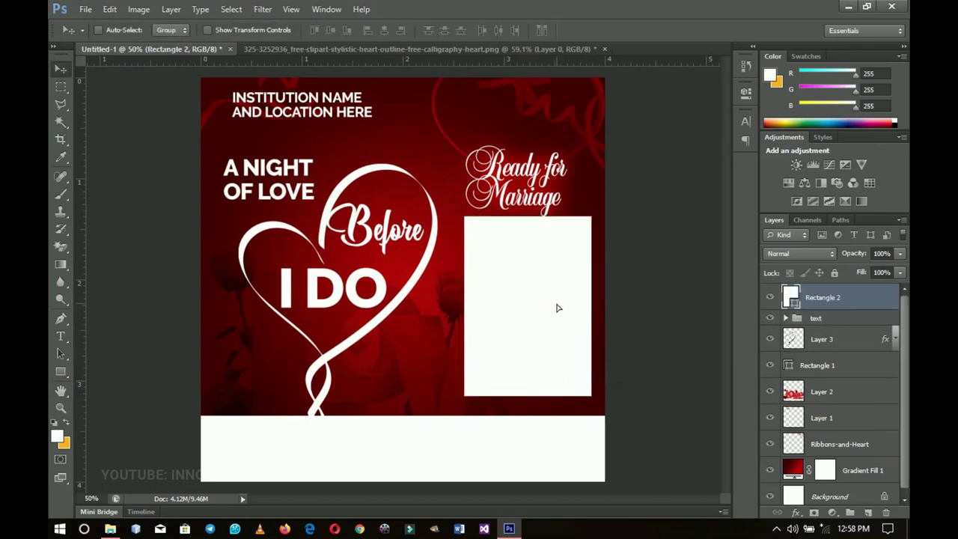
key("Down")
key("Down")
key("Down")
key("Left")
key("Left")
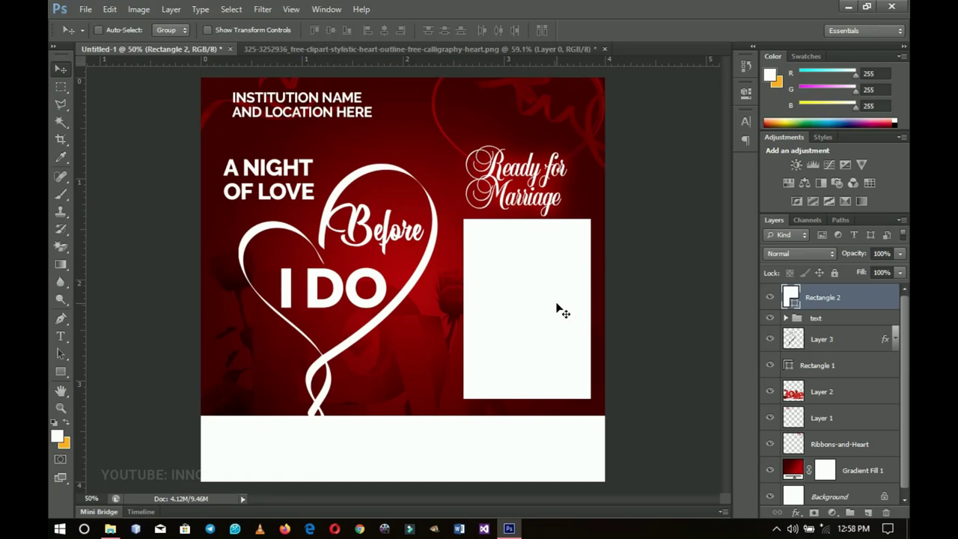
key("Down")
key("Down")
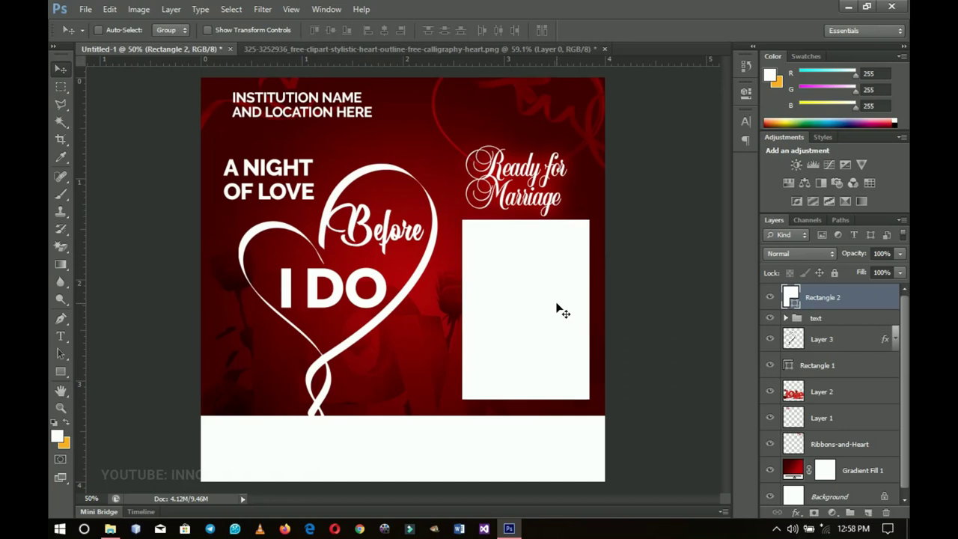
Switch to File Explorer and place the photo of the man in the green suit from the flyer resource folder into the flyer
left_click(509, 527)
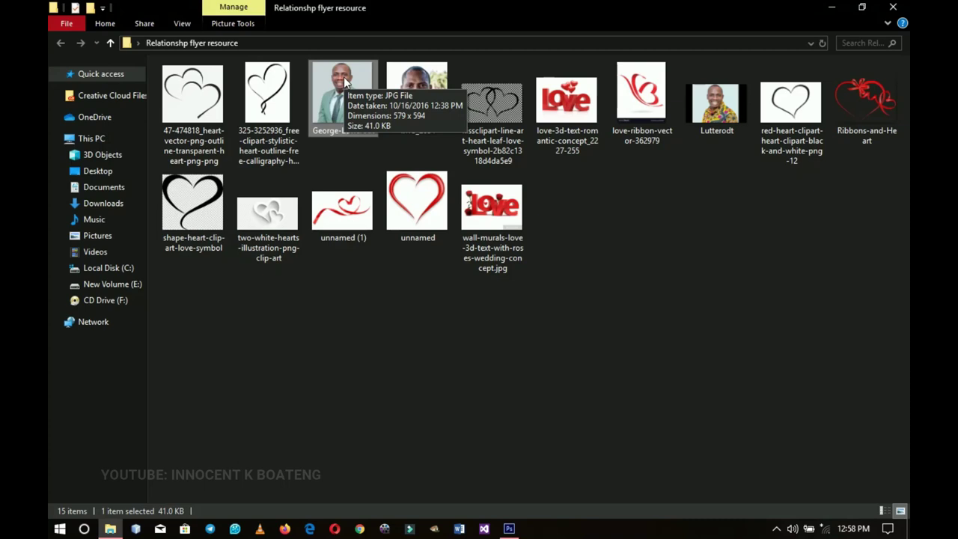
left_click_drag(344, 82, 516, 346)
key("Return")
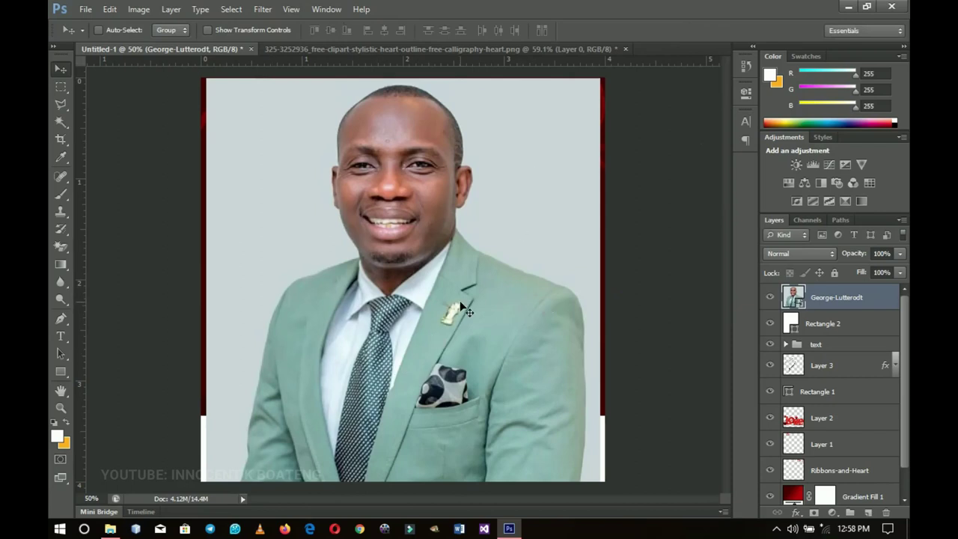
Rasterize the green-suit photo layer and clip it to the white rectangle below it
right_click(844, 296)
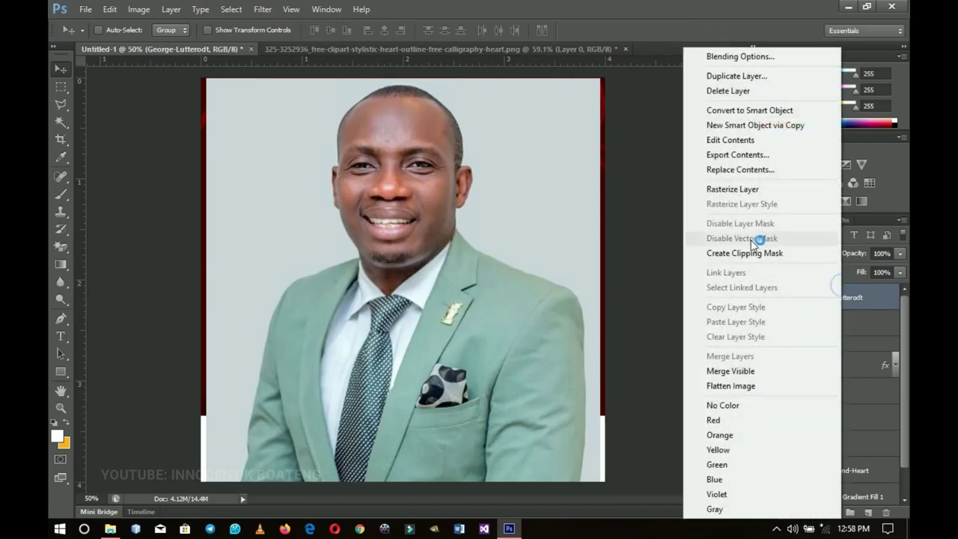
left_click(727, 189)
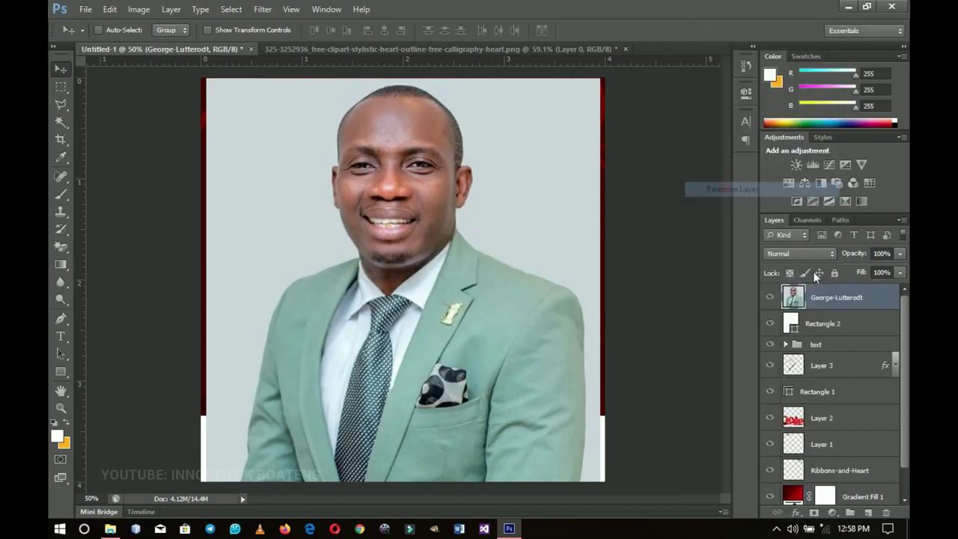
right_click(841, 300)
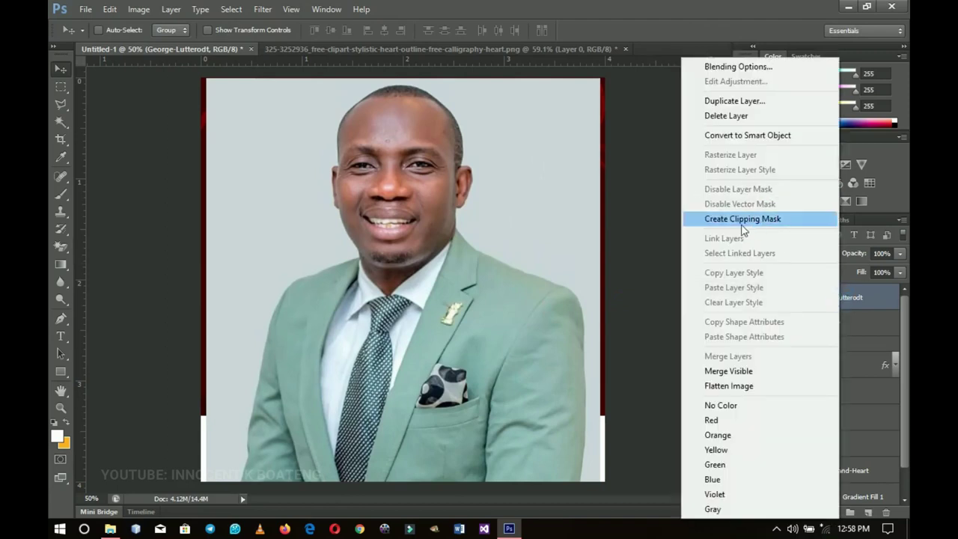
left_click(738, 218)
Scale the clipped photo to about 50% and position it so the man's head and chest fill the rectangle below "Ready for Marriage"
left_click_drag(492, 320, 598, 326)
key("ctrl+t")
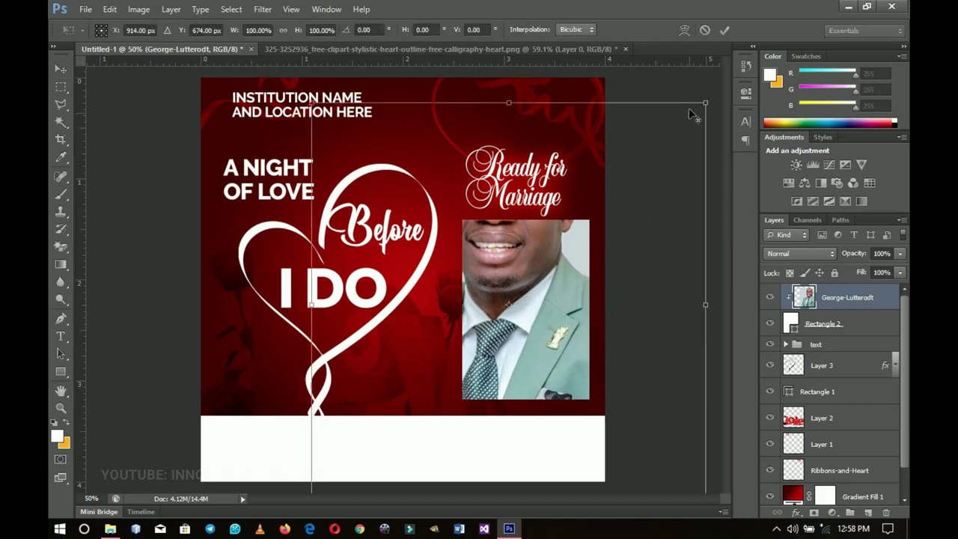
left_click_drag(705, 103, 632, 226)
left_click_drag(544, 283, 563, 303)
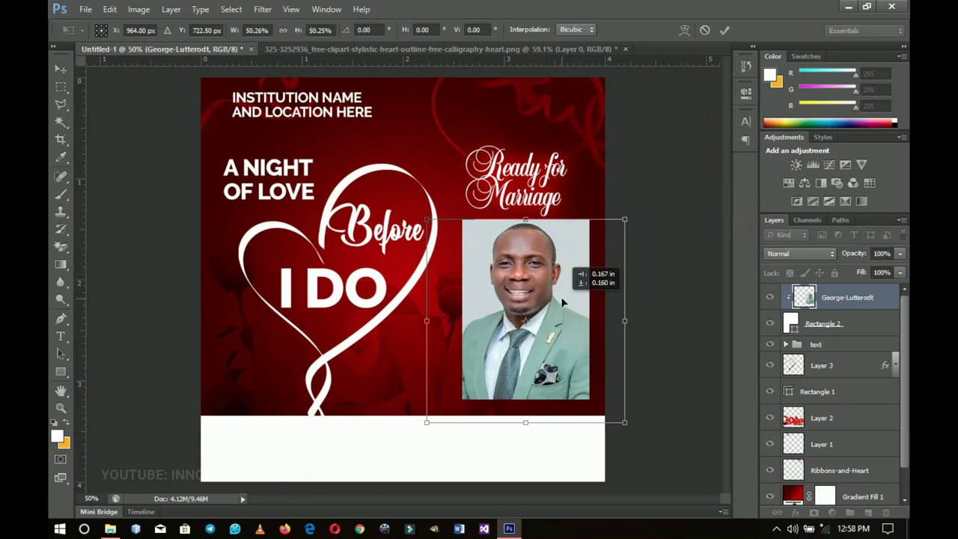
key("Return")
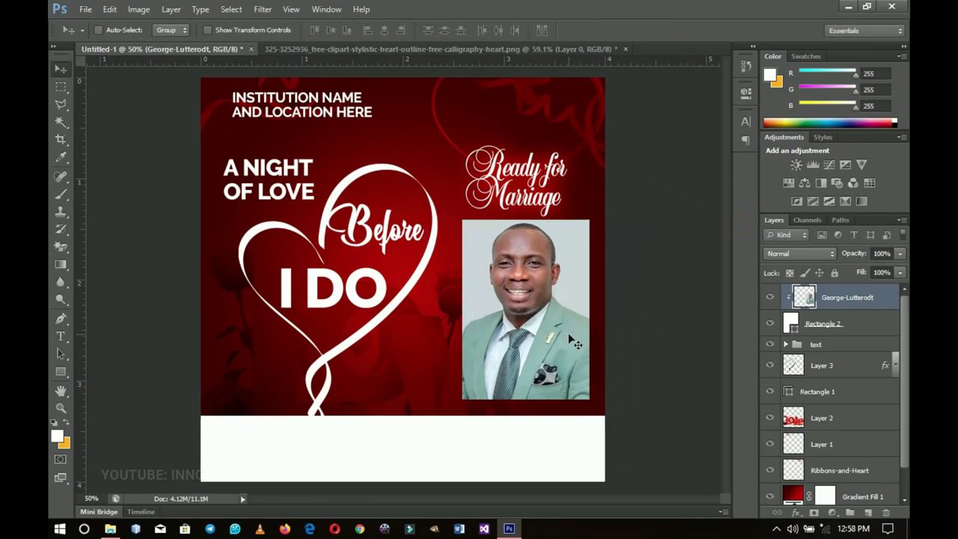
key("Right")
key("Right")
key("Right")
key("Right")
key("Right")
key("Right")
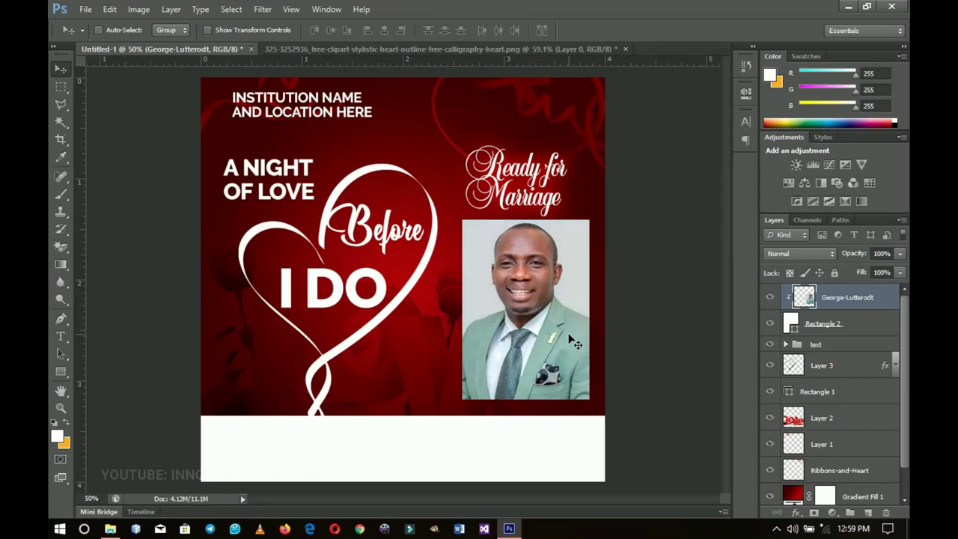
Switch to File Explorer, open the green-suit photo as a separate Photoshop document, and convert its background into a normal layer
left_click(509, 528)
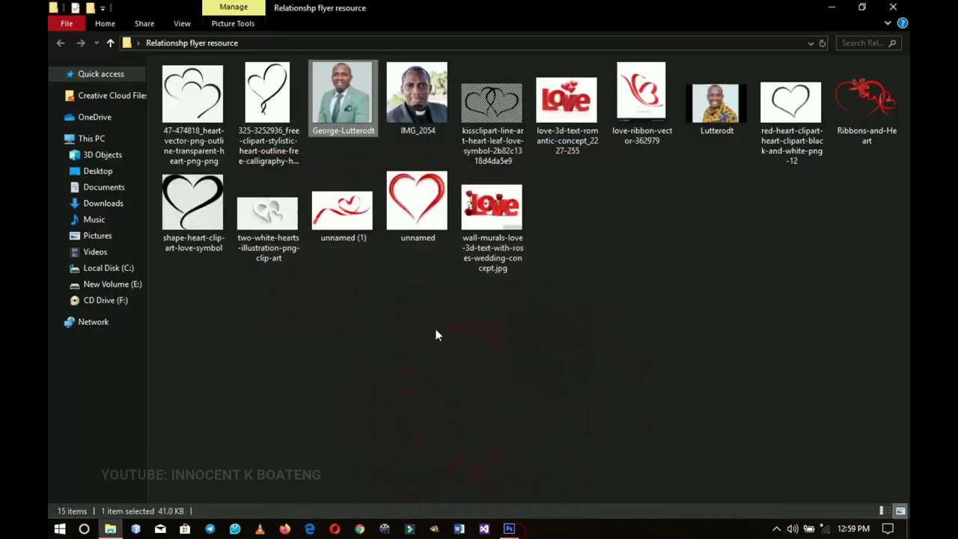
left_click(415, 102)
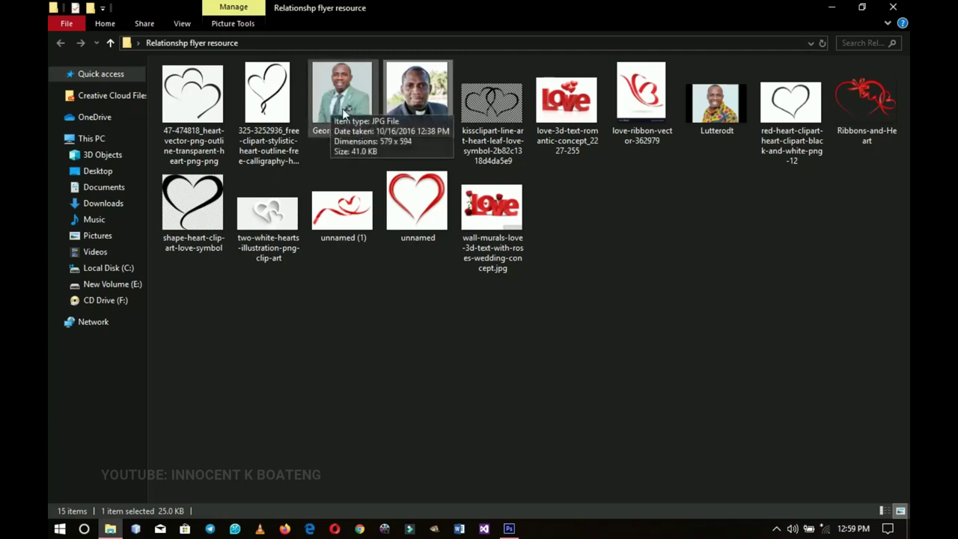
left_click_drag(344, 105, 838, 374)
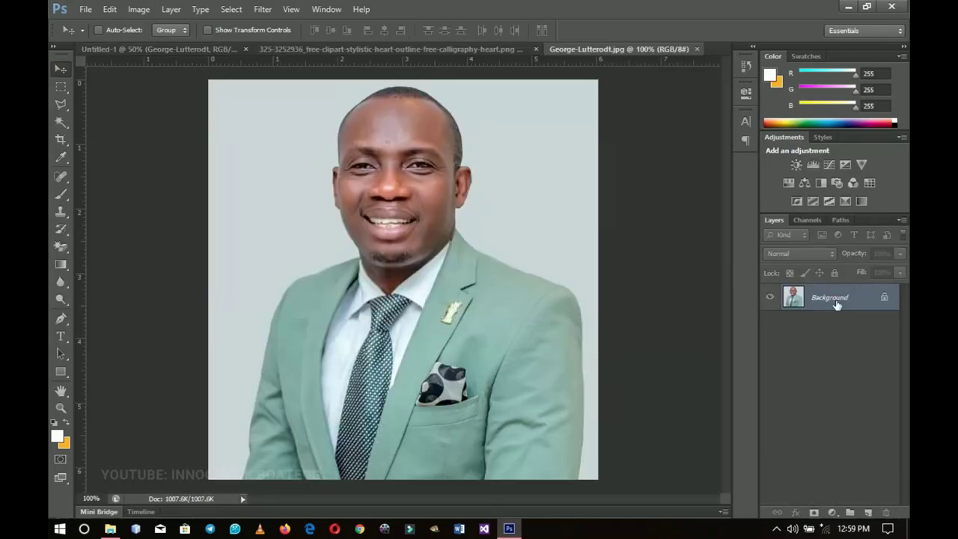
double_click(836, 303)
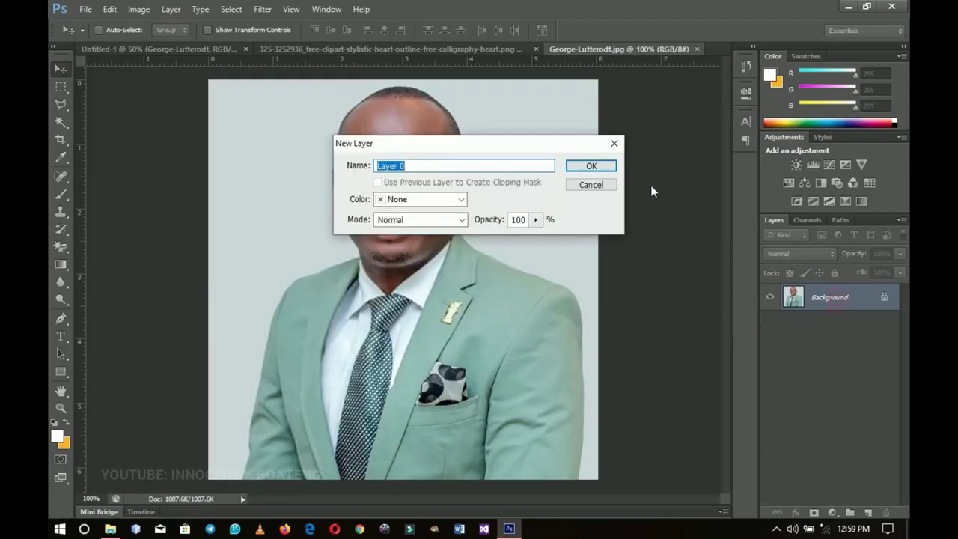
left_click(591, 166)
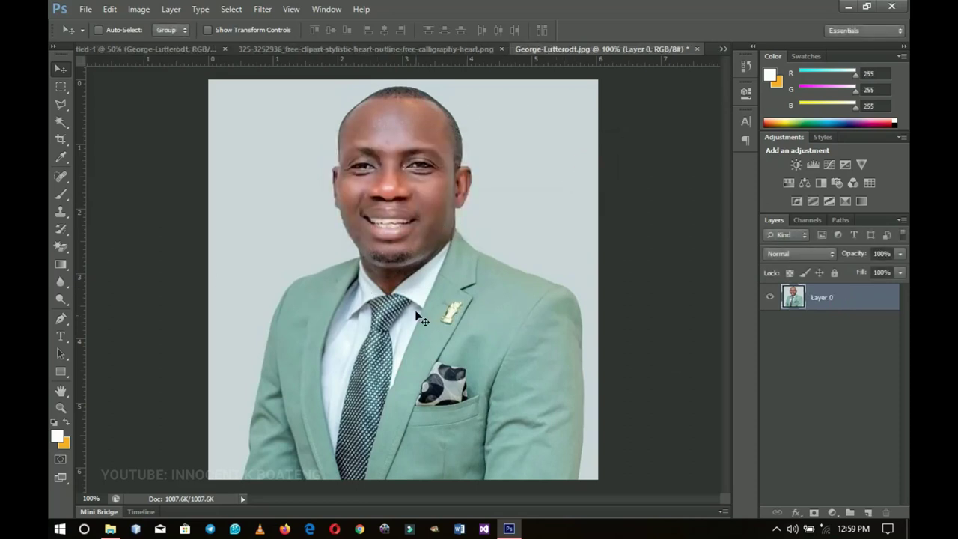
Select the plain grey backdrop around the man with the Magic Wand and delete it
left_click(61, 120)
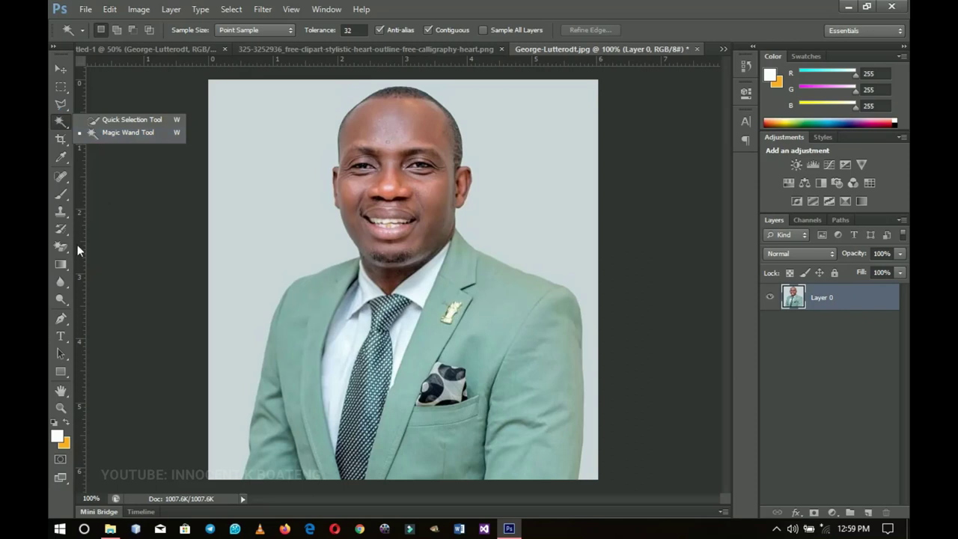
left_click(125, 131)
left_click(257, 168)
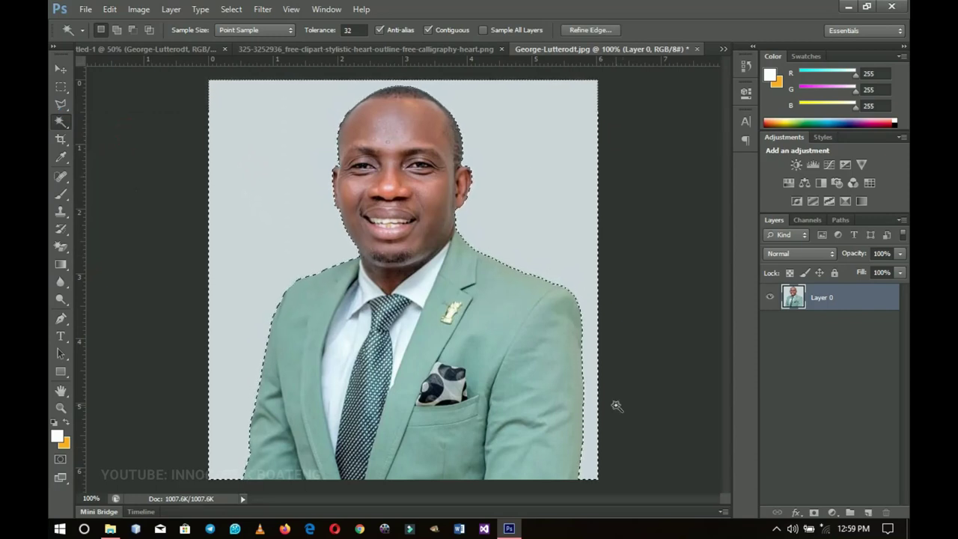
key("Delete")
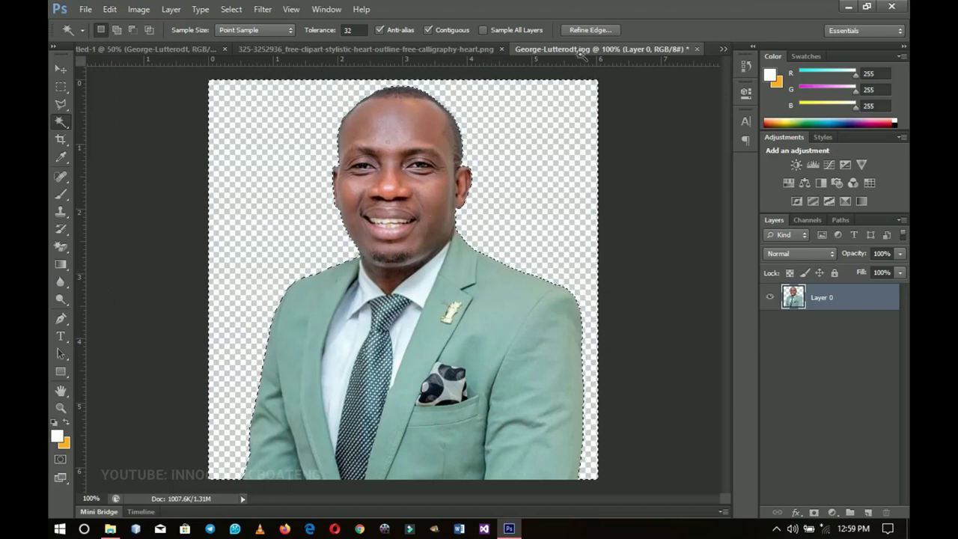
Refine the backdrop selection's edge with Smooth set to 23, apply it, and deselect
left_click(596, 29)
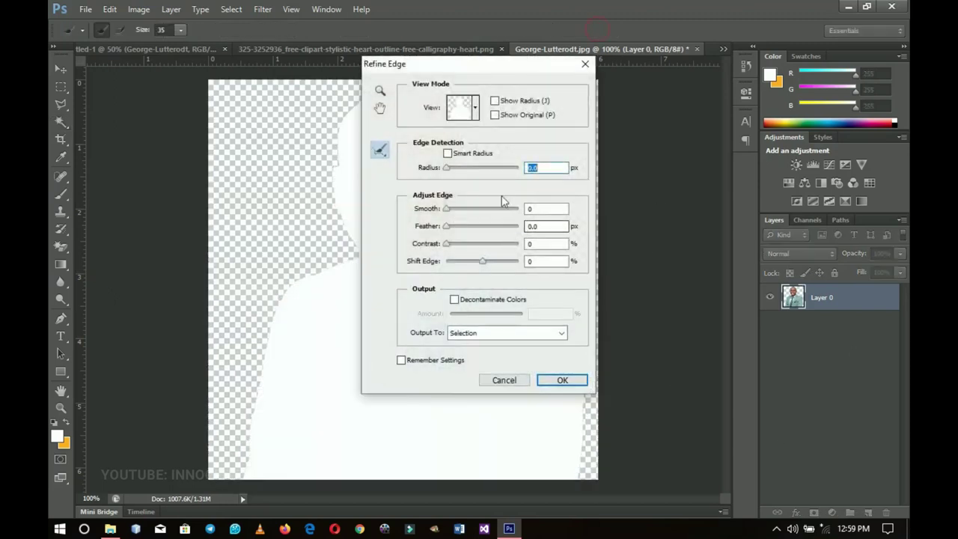
left_click(449, 212)
left_click_drag(455, 207, 458, 207)
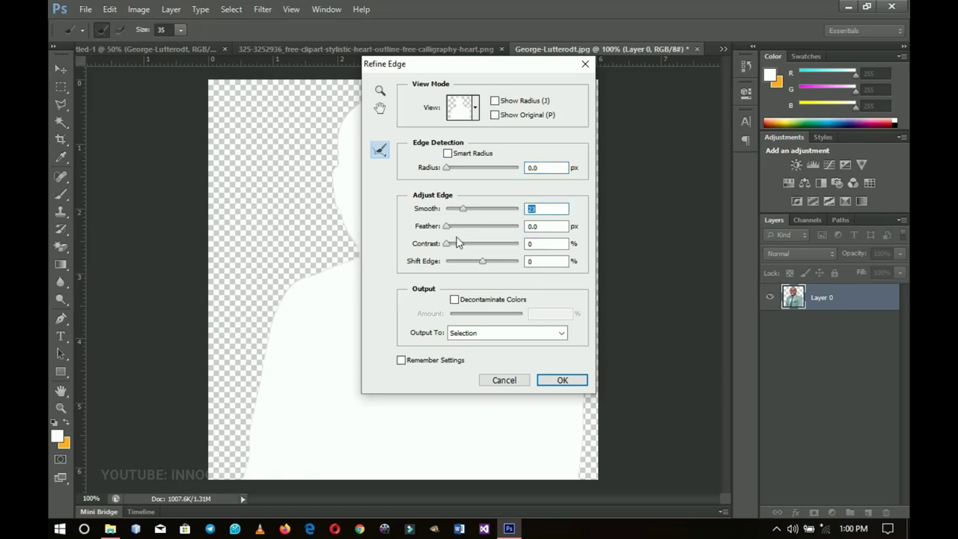
type("005")
key("Return")
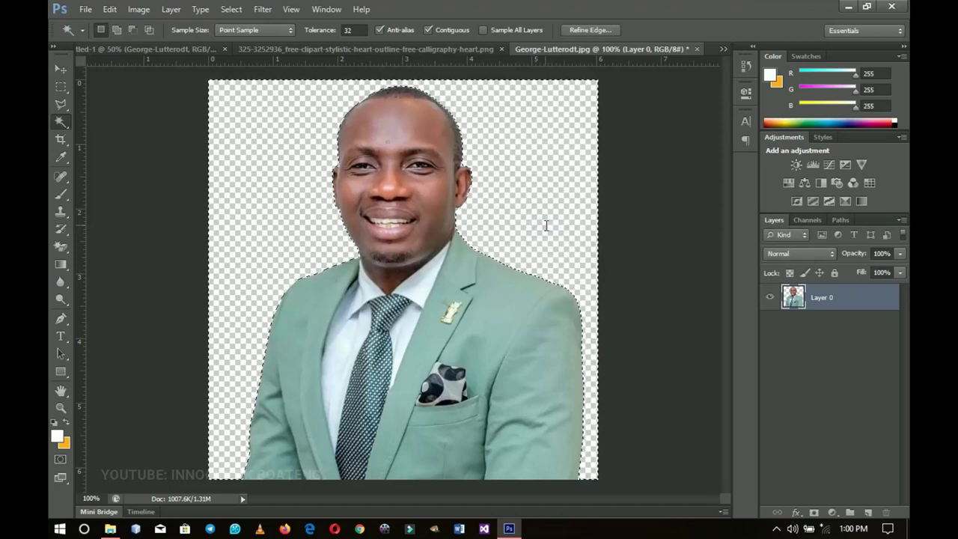
key("ctrl+d")
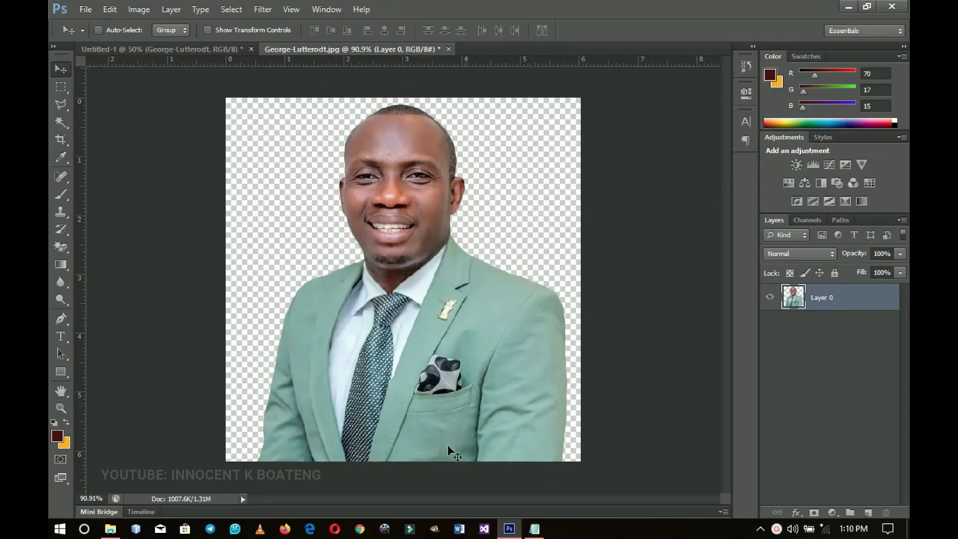
Move the cut-out man into the flyer, align him over the framed photo, and hide the original photo layer
left_click_drag(459, 231, 563, 350)
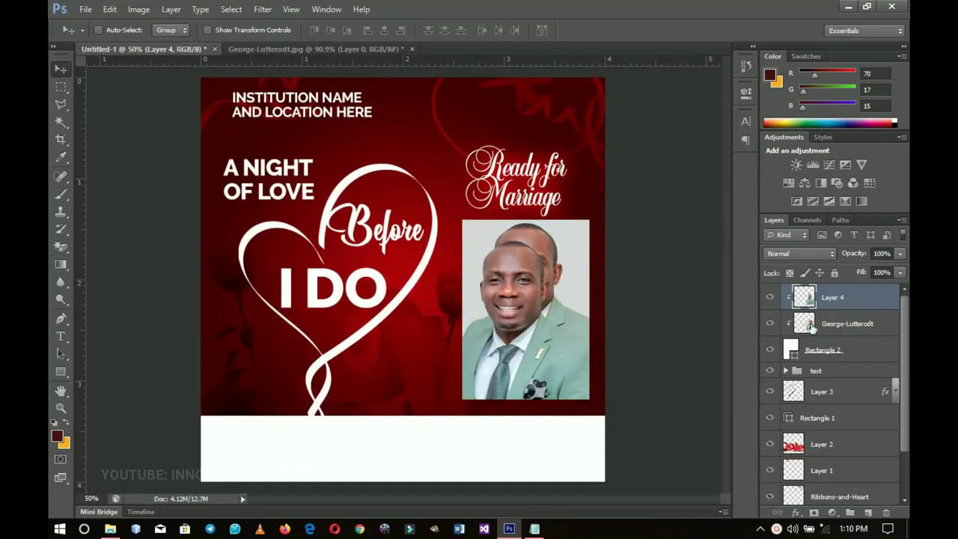
left_click_drag(503, 321, 536, 290)
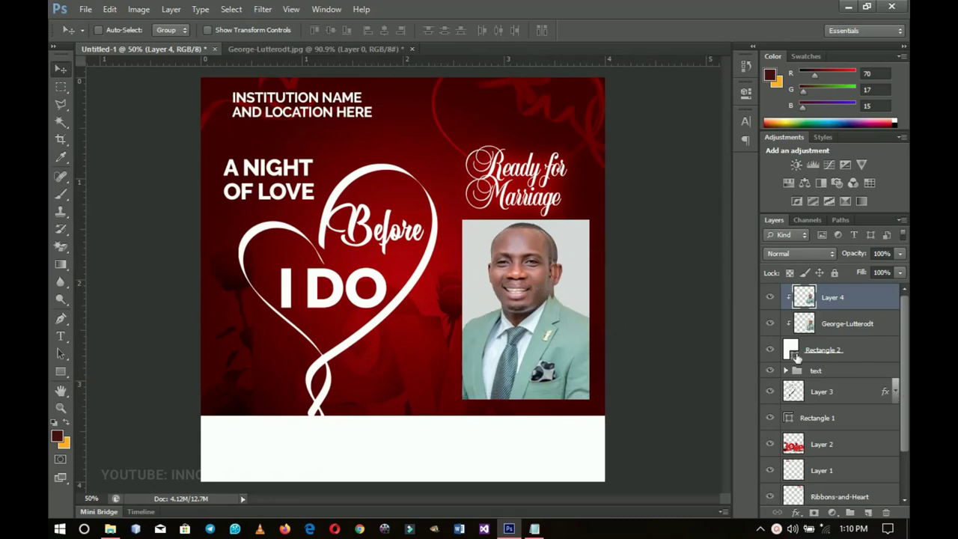
left_click(771, 324)
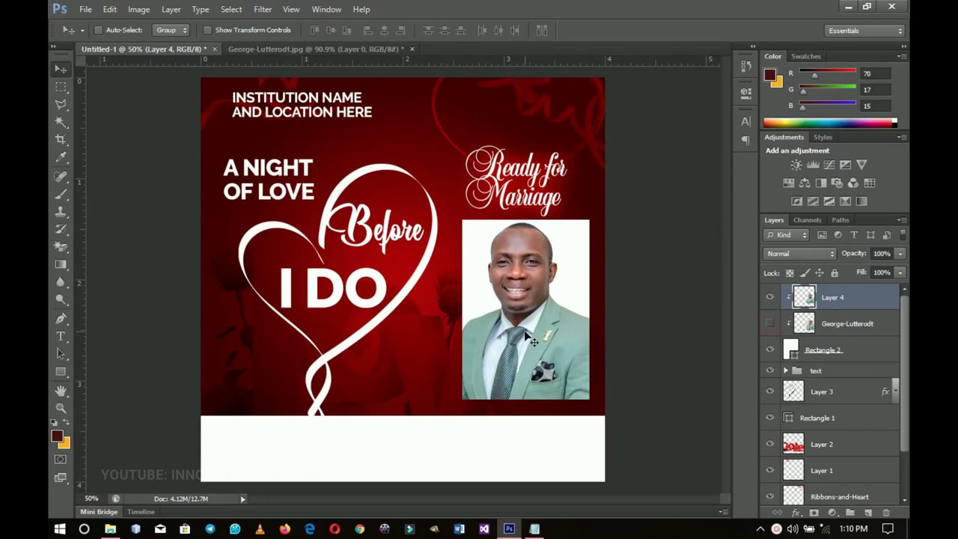
Reposition the cut-out man slightly lower and to the right within the white frame, fine-tuning his placement in small increments
left_click_drag(491, 310, 509, 319)
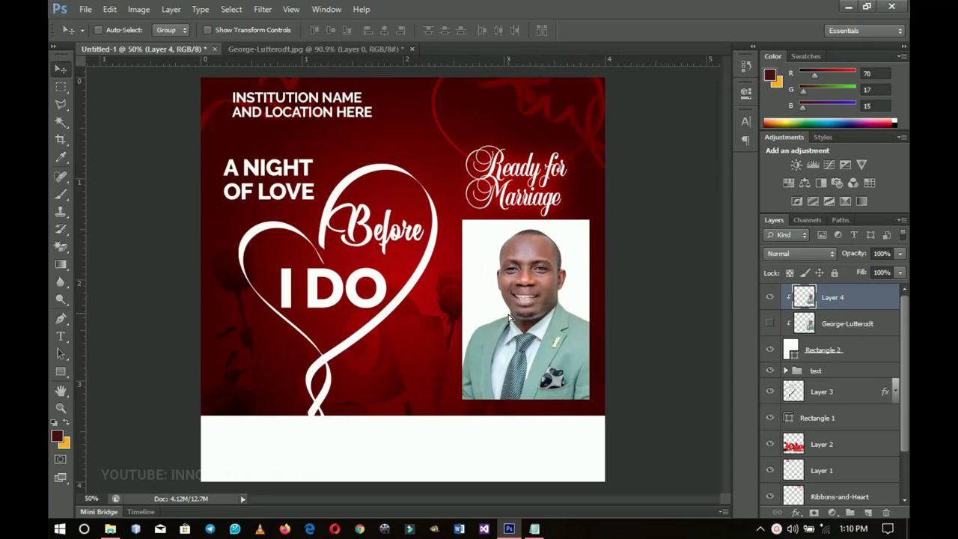
key("Up")
key("Up")
key("Up")
key("Up")
key("Up")
key("Up")
key("Up")
key("Up")
key("Up")
key("Up")
key("Left")
key("Left")
key("Left")
key("Left")
key("Left")
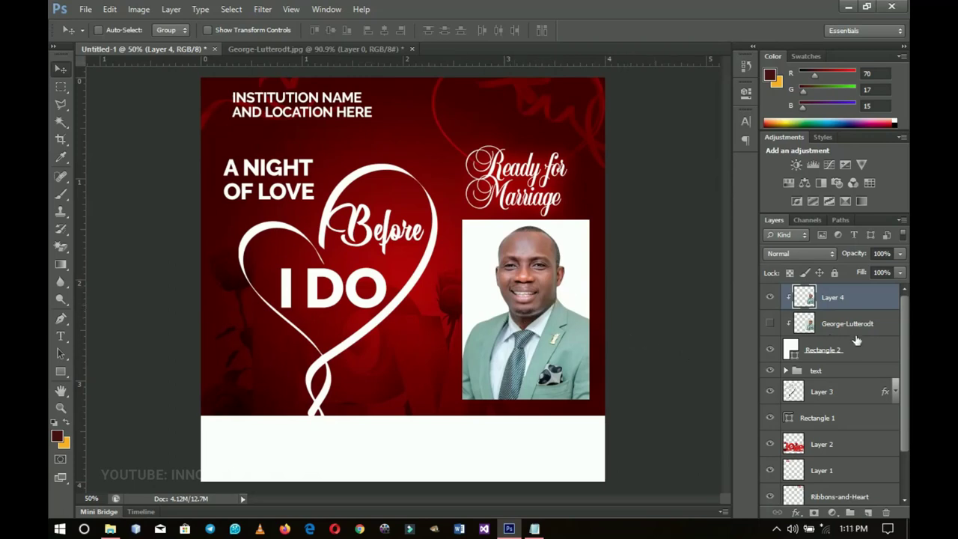
Draw a dark red bar about 460 × 70 px and move it across the lower left edge of the speaker photo
left_click(61, 372)
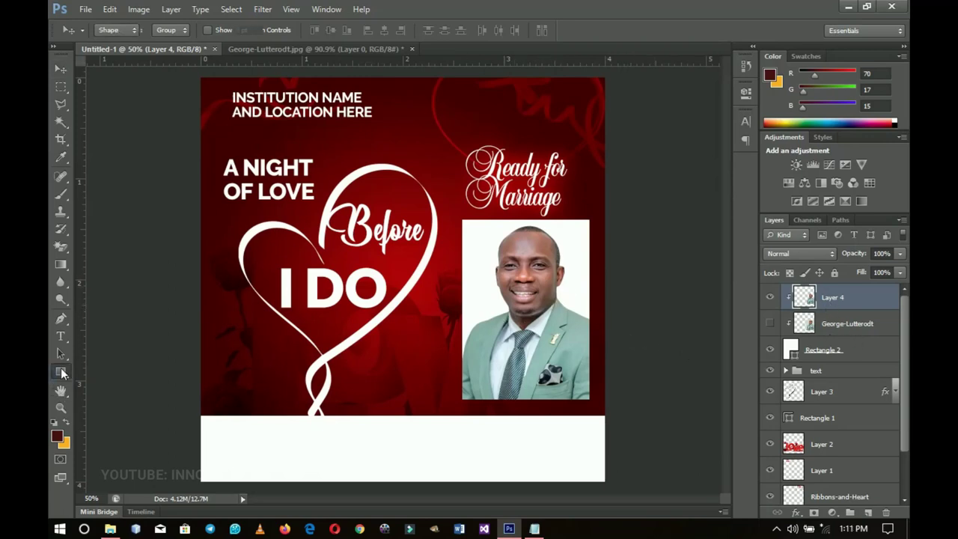
left_click(113, 369)
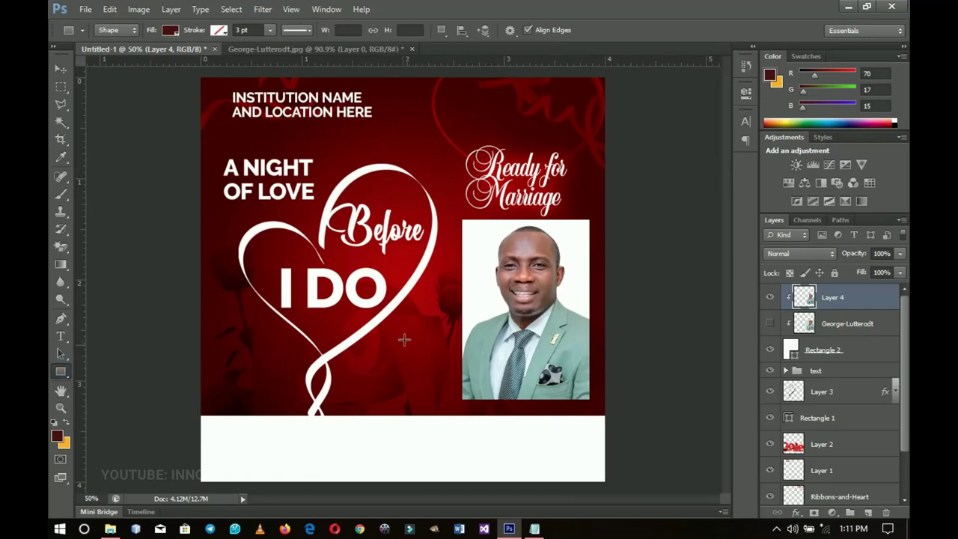
left_click_drag(383, 344, 538, 366)
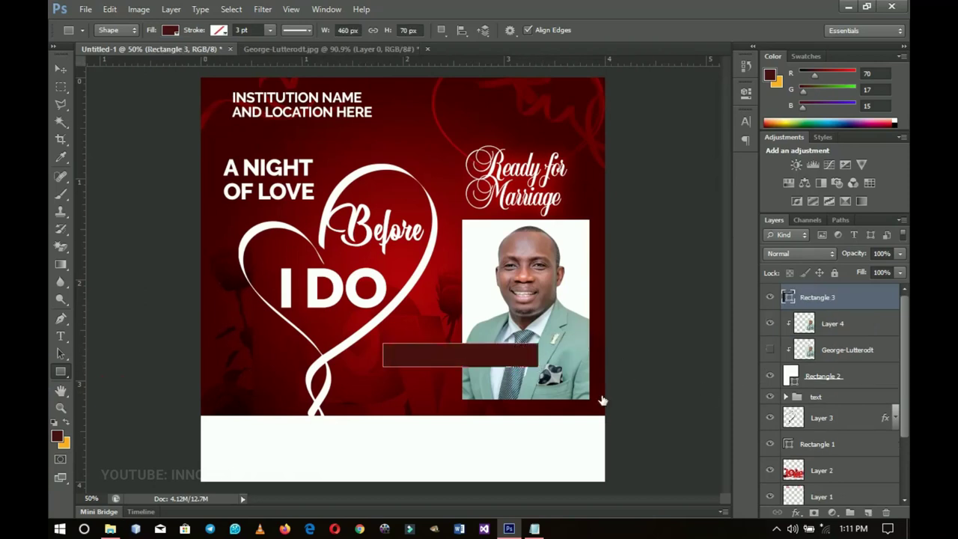
left_click(60, 68)
left_click_drag(438, 298, 436, 317)
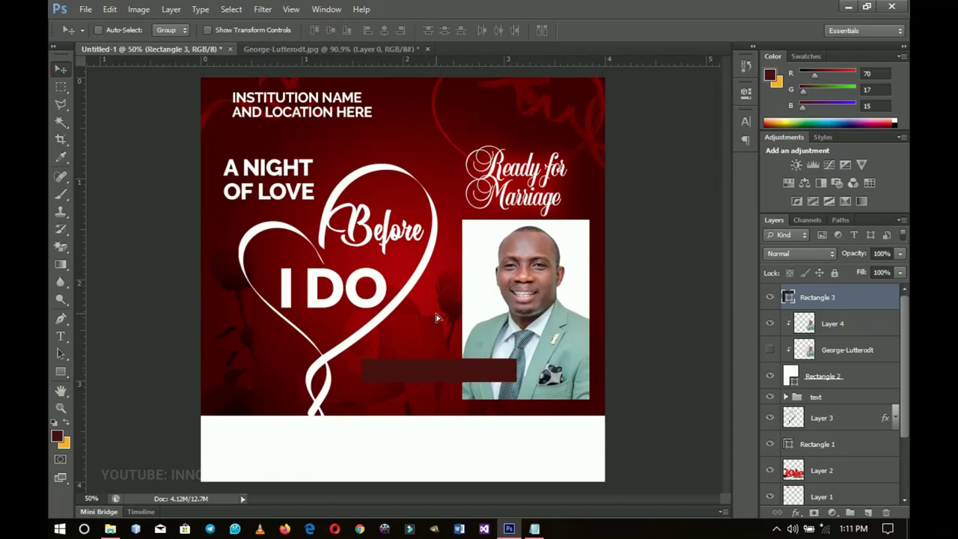
Recolor the bar with the dark red #400101 sampled from the flyer background above "Ready for Marriage"
double_click(788, 297)
left_click(530, 126)
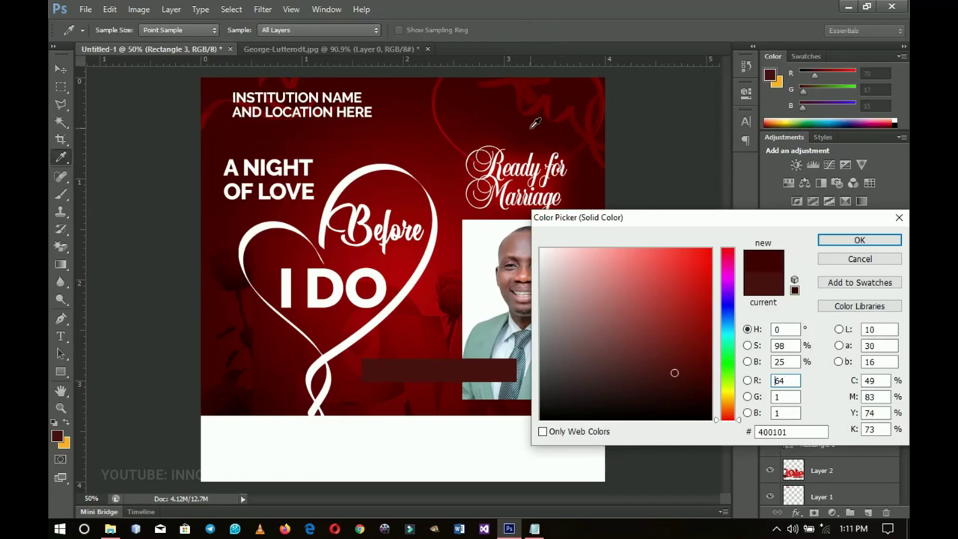
left_click(846, 244)
Paste the white line "WITH COUNSELLOR" plus the speaker's surname, then scale it down and fit it inside the dark red bar
key("t")
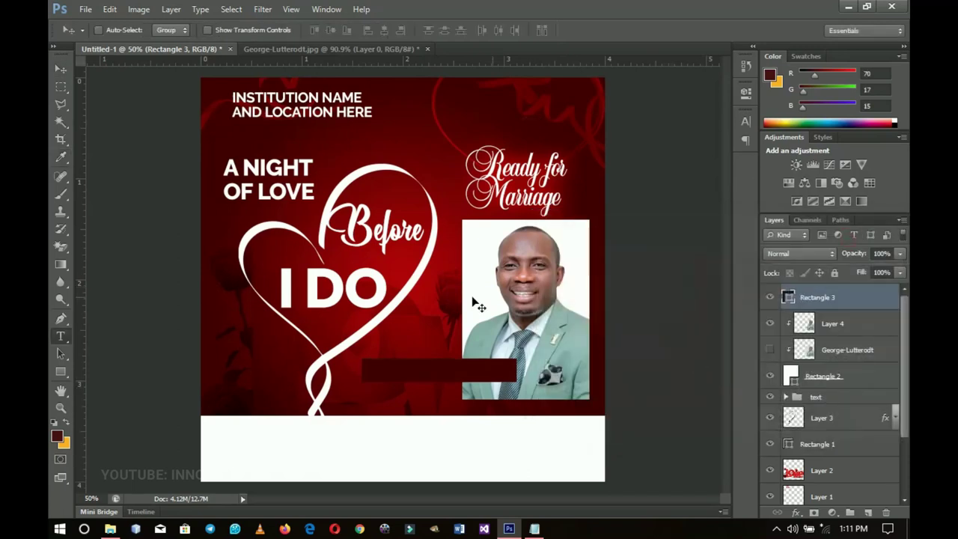
left_click(424, 330)
key("ctrl+v")
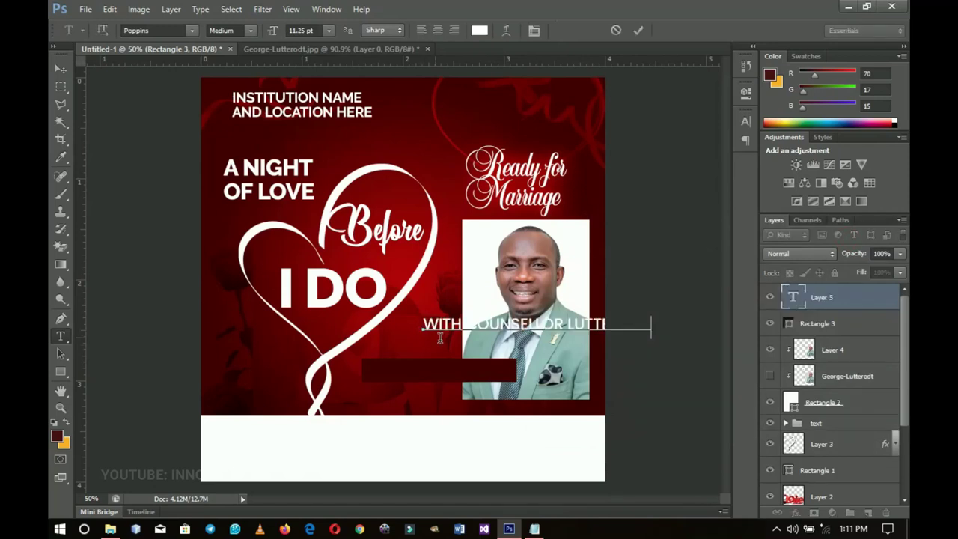
left_click(60, 68)
left_click_drag(623, 313, 533, 332)
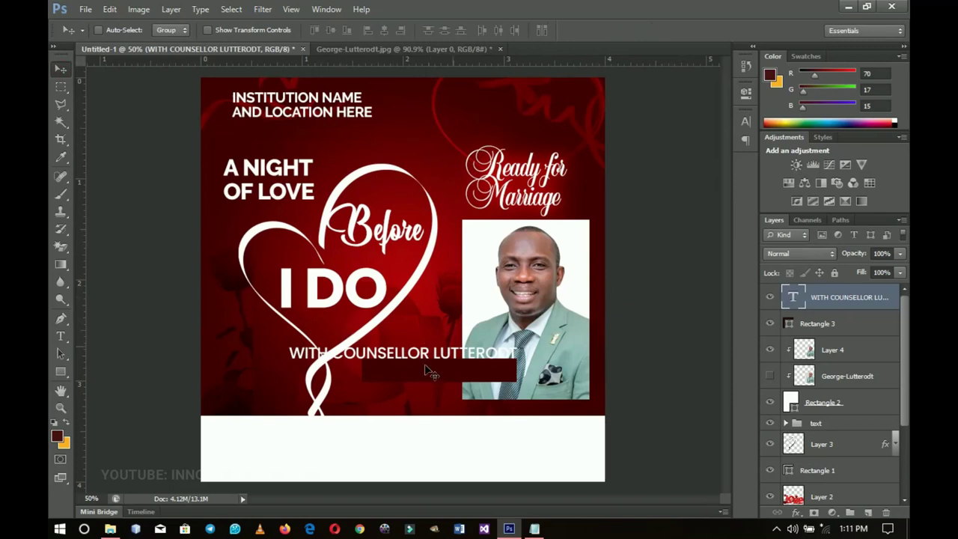
key("ctrl+t")
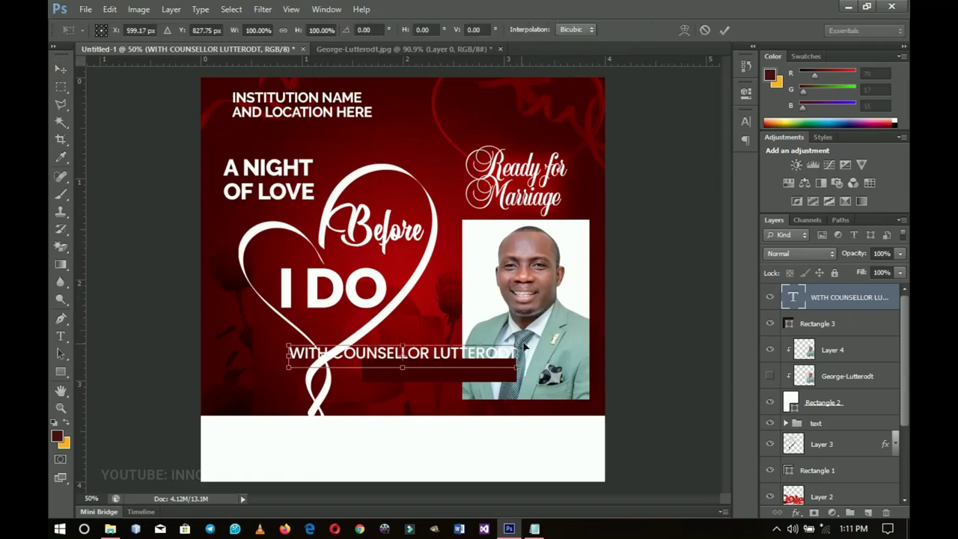
left_click_drag(516, 351, 485, 378)
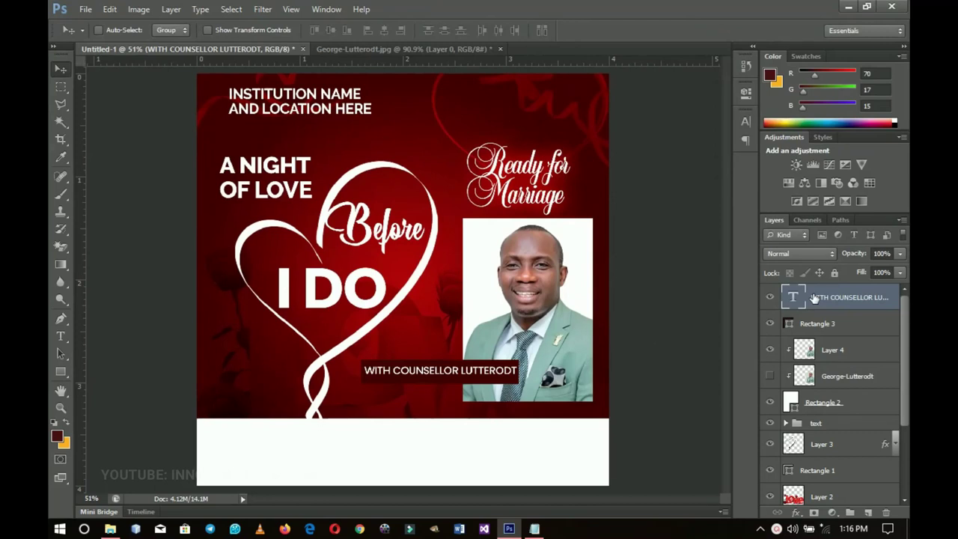
Duplicate the counsellor line into the white footer, and style the copy in dark red #400101 with the SemiBold weight
key("ctrl+j")
left_click_drag(472, 368, 278, 440)
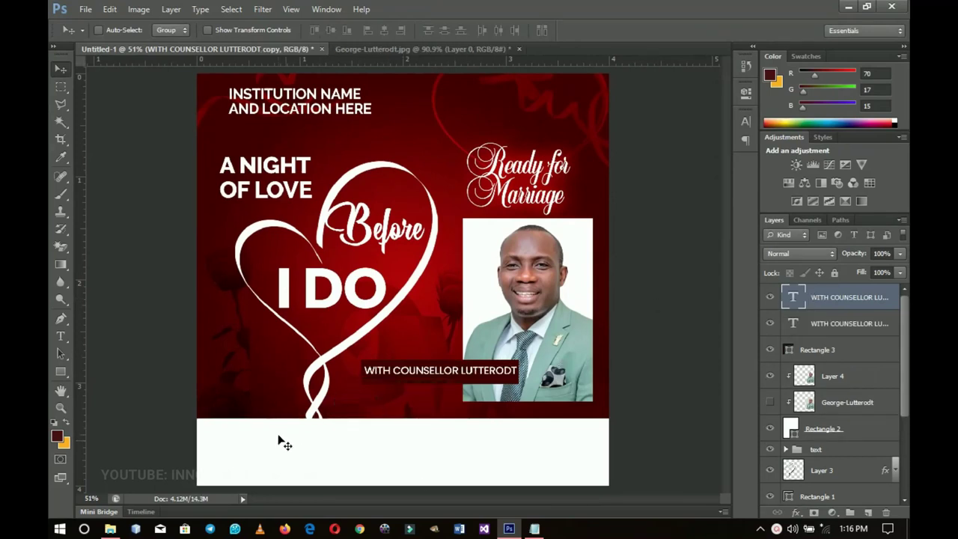
double_click(792, 299)
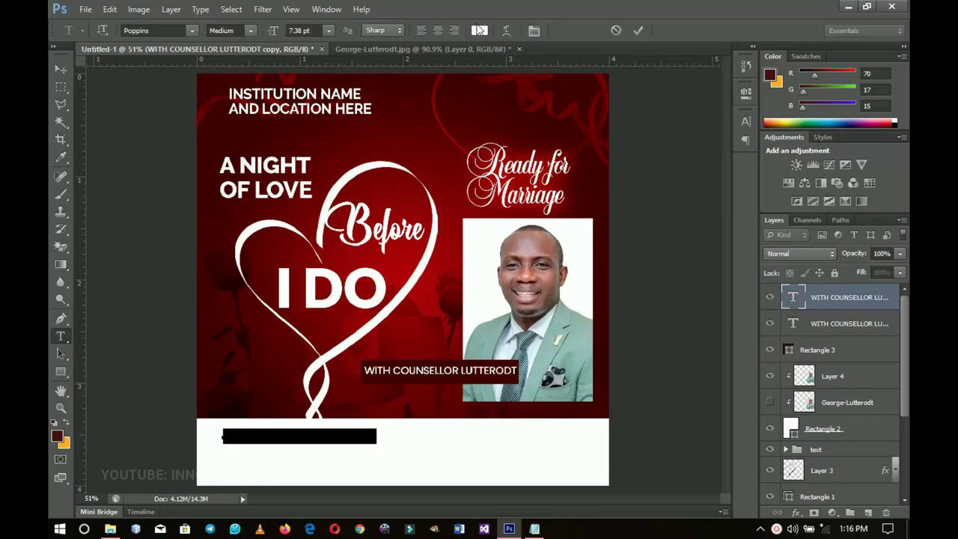
left_click(480, 30)
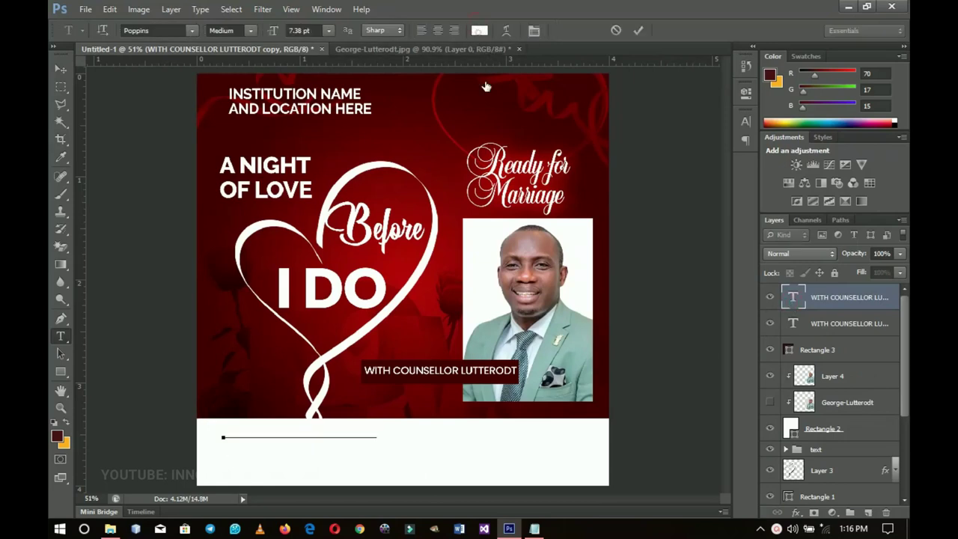
left_click(515, 99)
left_click(832, 241)
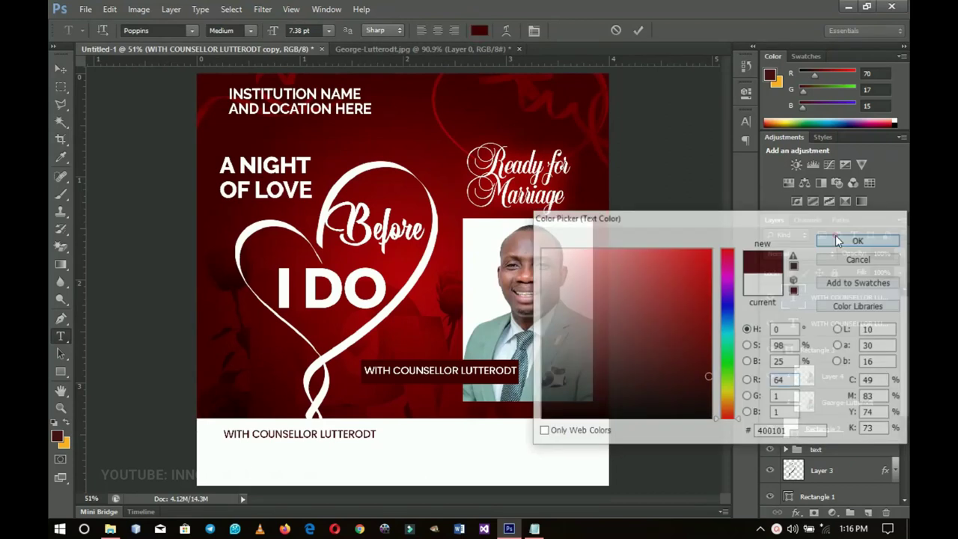
left_click(250, 30)
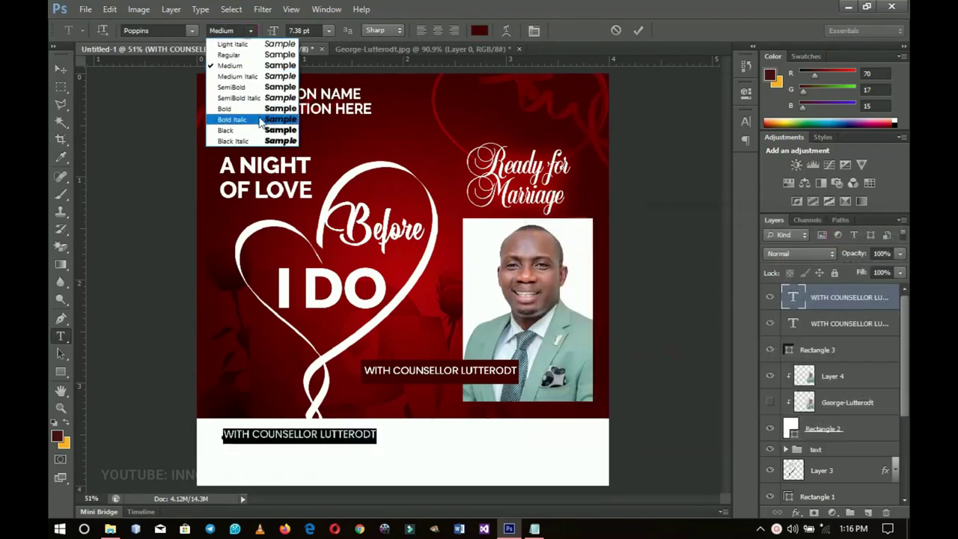
left_click(233, 87)
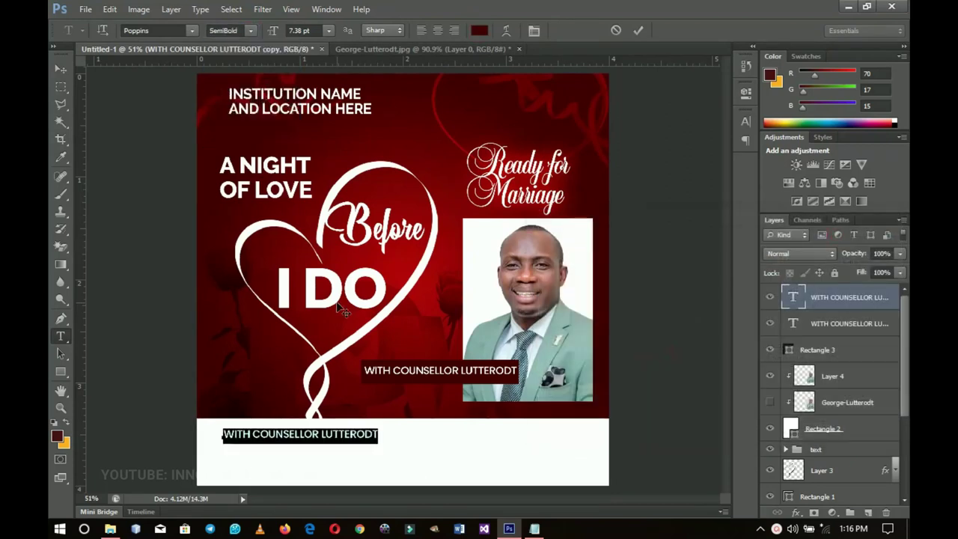
Copy the date, venue and time lines ("18TH FEBRUARY, 2020" to "6PM SHARP") from Notepad and replace the footer text with them
left_click(534, 528)
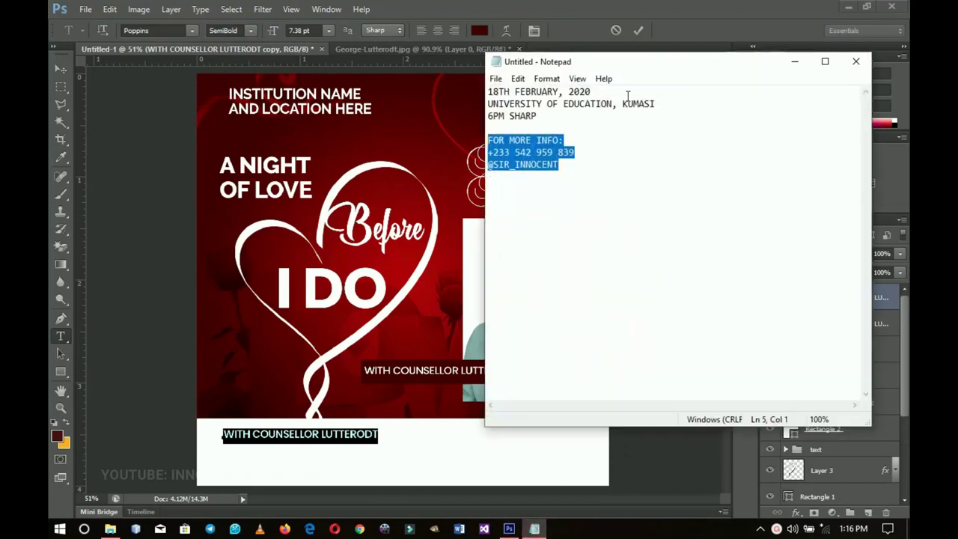
left_click(551, 117)
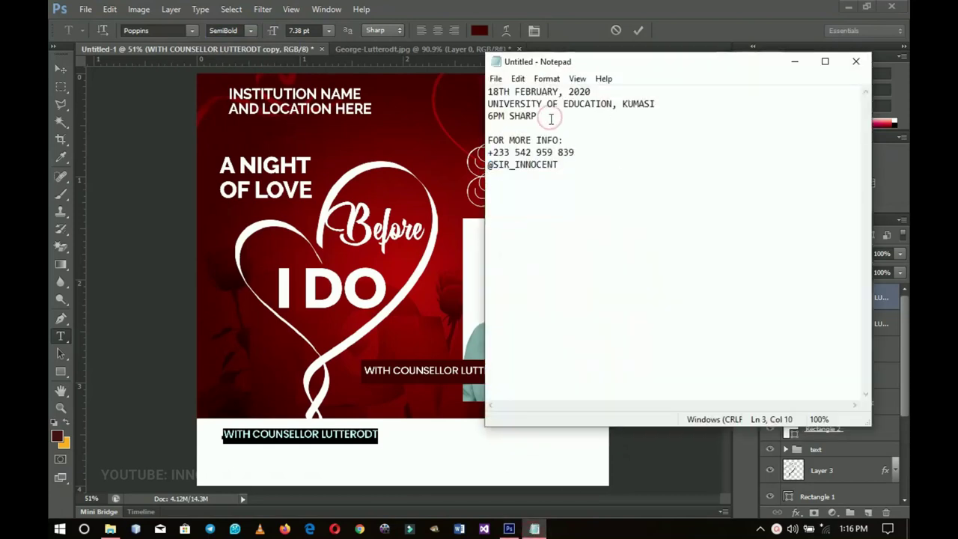
left_click_drag(546, 118, 475, 89)
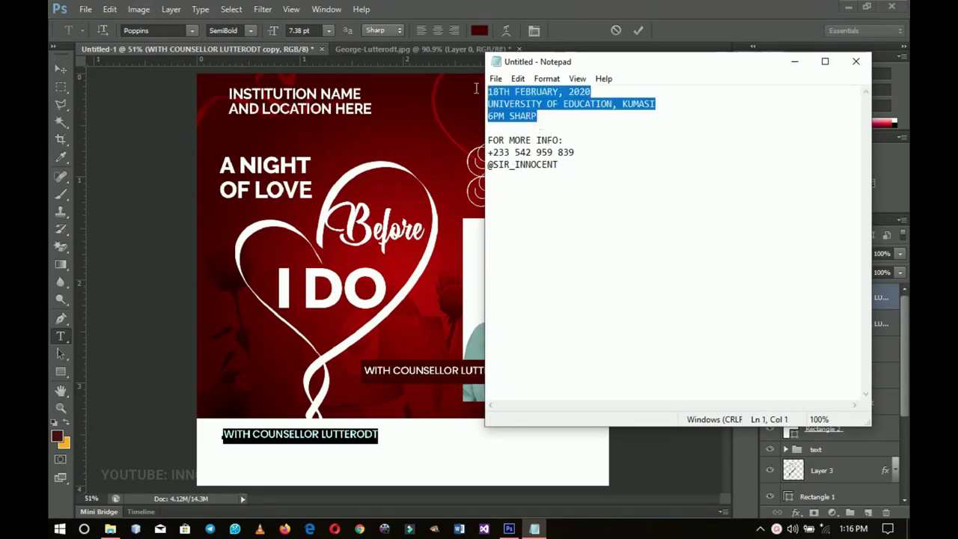
left_click(794, 62)
left_click(311, 433)
key("ctrl+a")
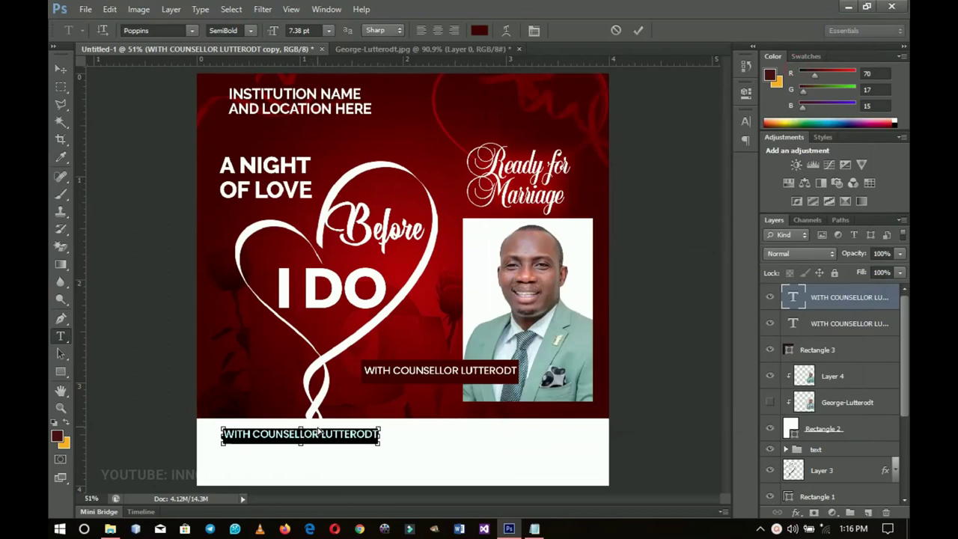
key("ctrl+v")
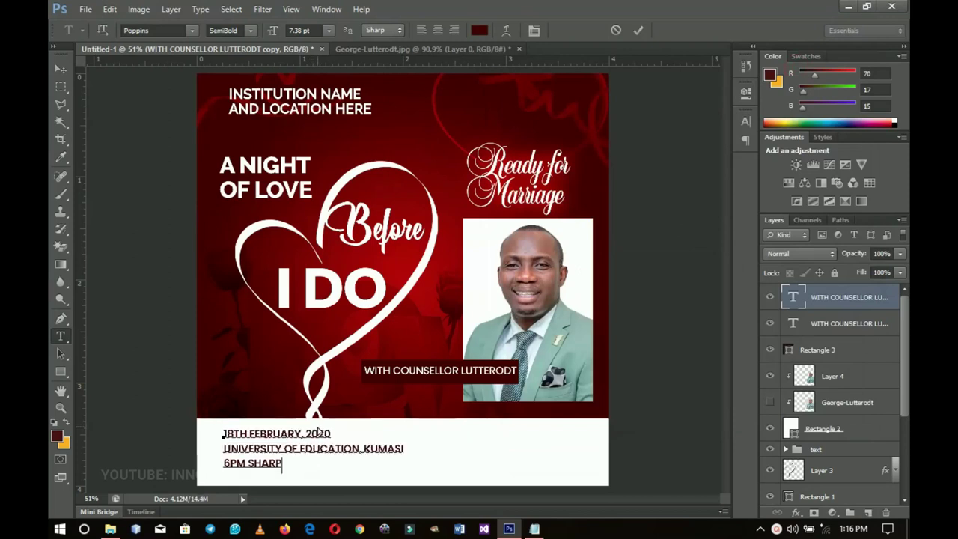
Scale the footer's event details up to about 111% and nudge them slightly right and down
left_click(58, 68)
key("ctrl+t")
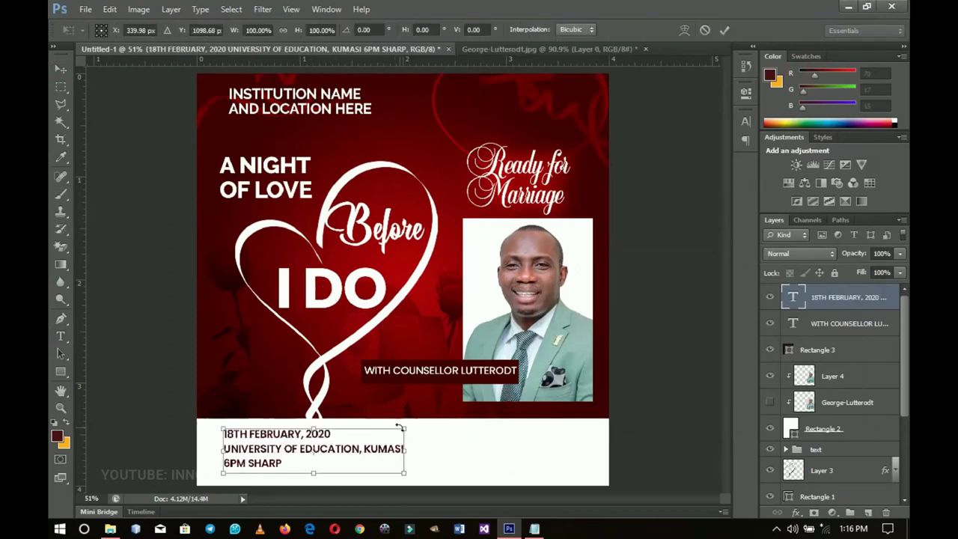
left_click_drag(406, 425, 412, 423)
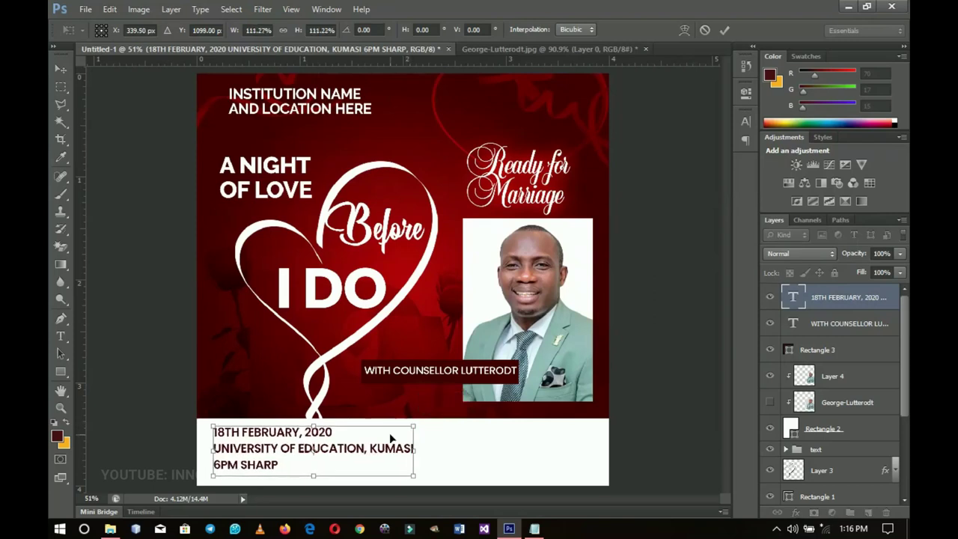
key("Return")
key("Right")
key("Right")
key("Right")
key("Right")
key("Right")
key("Right")
key("Right")
key("Right")
key("Right")
key("Right")
key("Down")
key("Down")
key("Down")
key("Down")
key("Down")
key("Down")
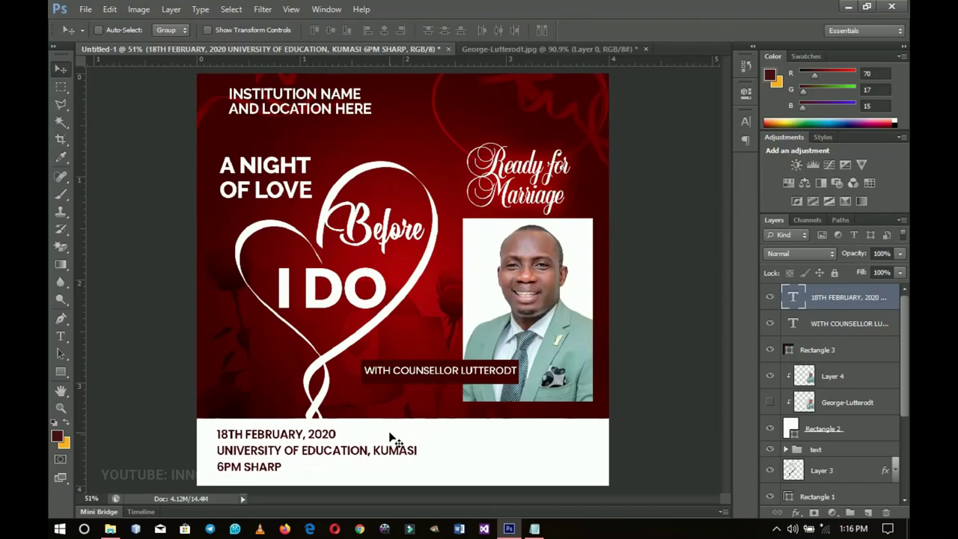
Duplicate the event details to the right half of the footer and replace the copy's text with Notepad's "FOR MORE INFO:" phone and handle lines
key("ctrl+j")
left_click_drag(306, 444, 512, 437)
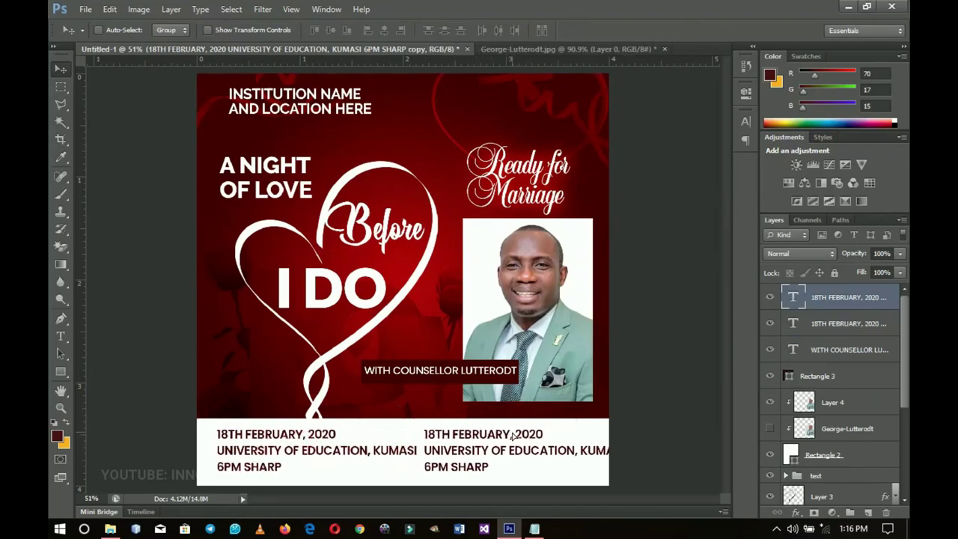
left_click(534, 528)
left_click_drag(558, 164, 487, 141)
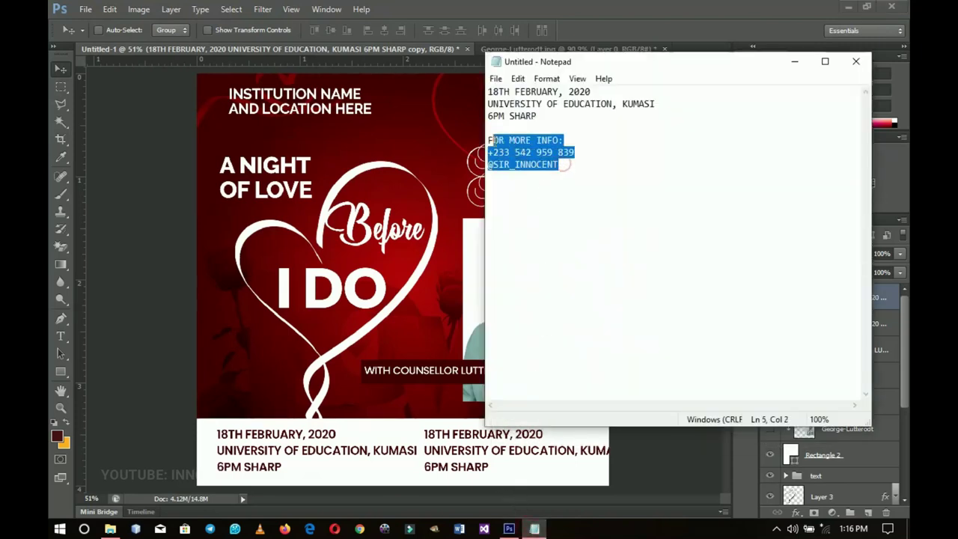
left_click(794, 62)
key("t")
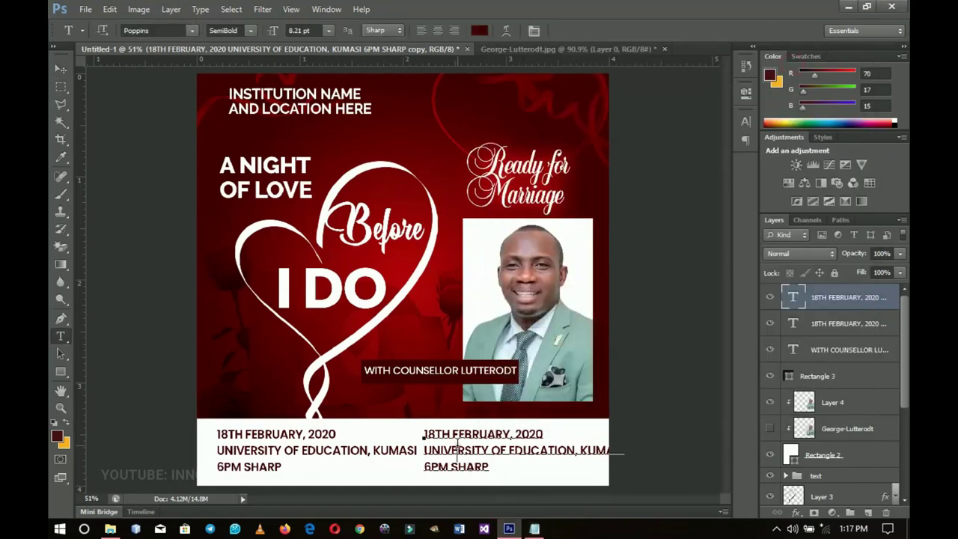
left_click(457, 442)
key("ctrl+a")
key("ctrl+v")
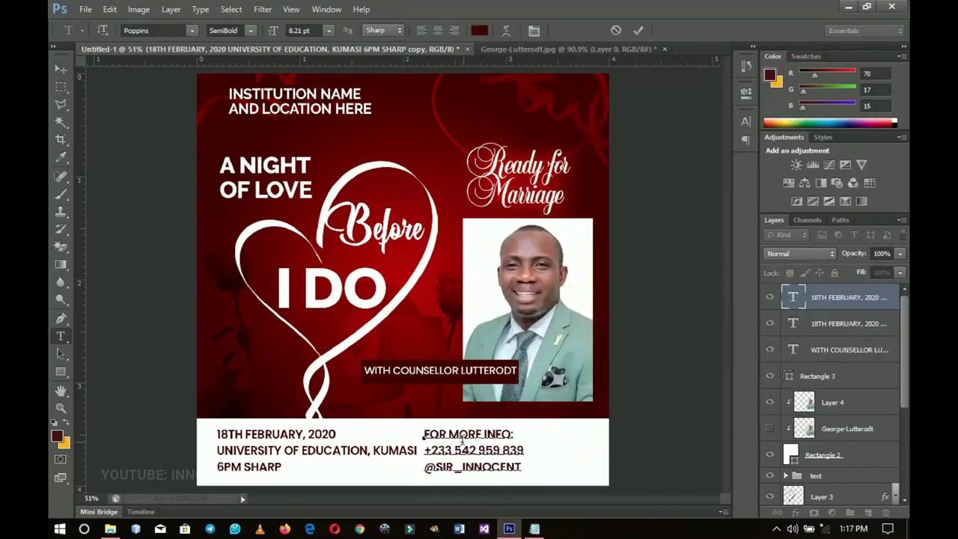
Shift the "FOR MORE INFO:" contact block slightly further right in the white footer
left_click(66, 71)
left_click_drag(434, 468, 467, 471)
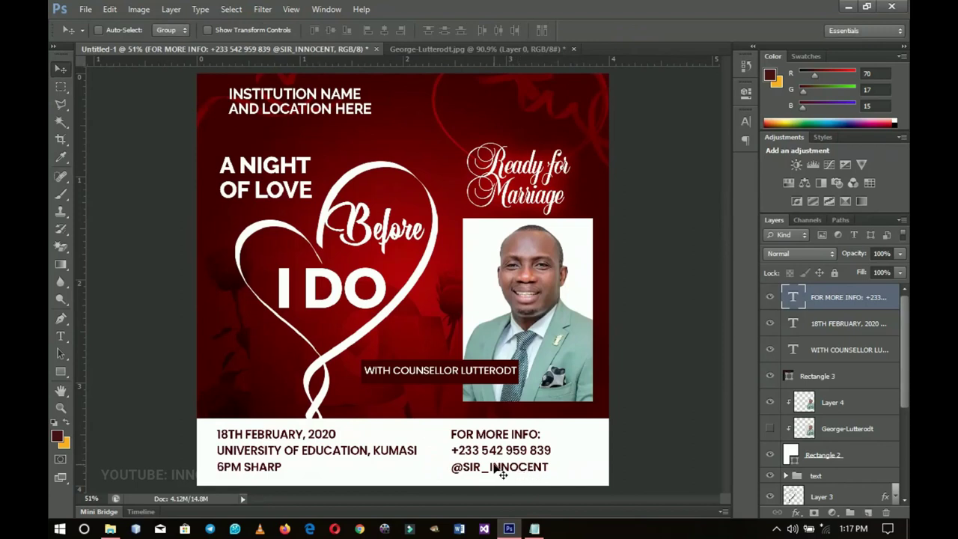
key("z")
left_click(457, 290, "alt")
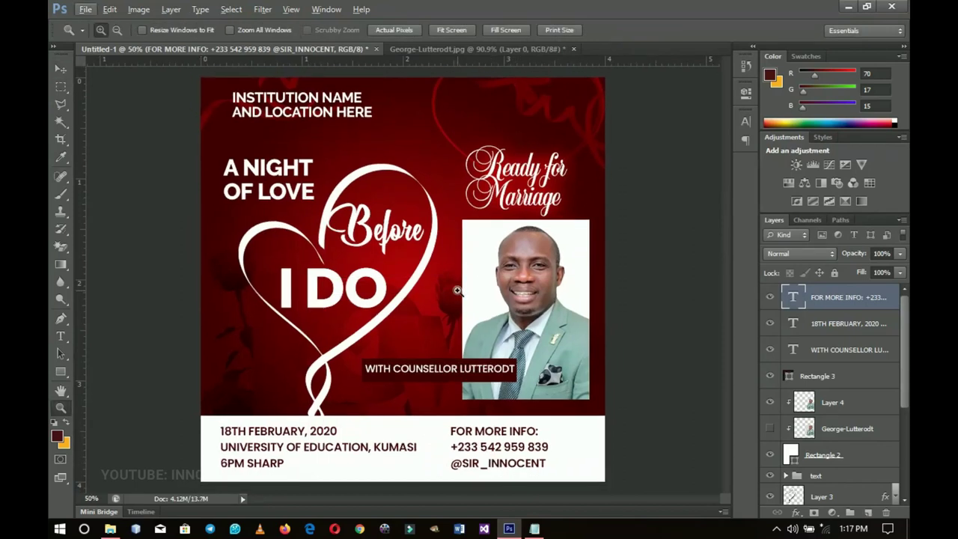